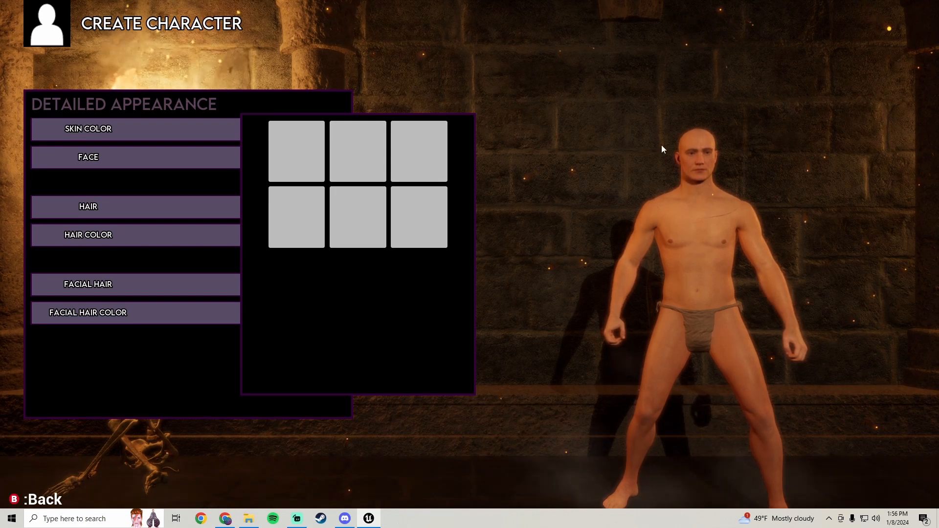
Test the preset skin color swatches on the character creation Detailed Appearance screen
click(300, 146)
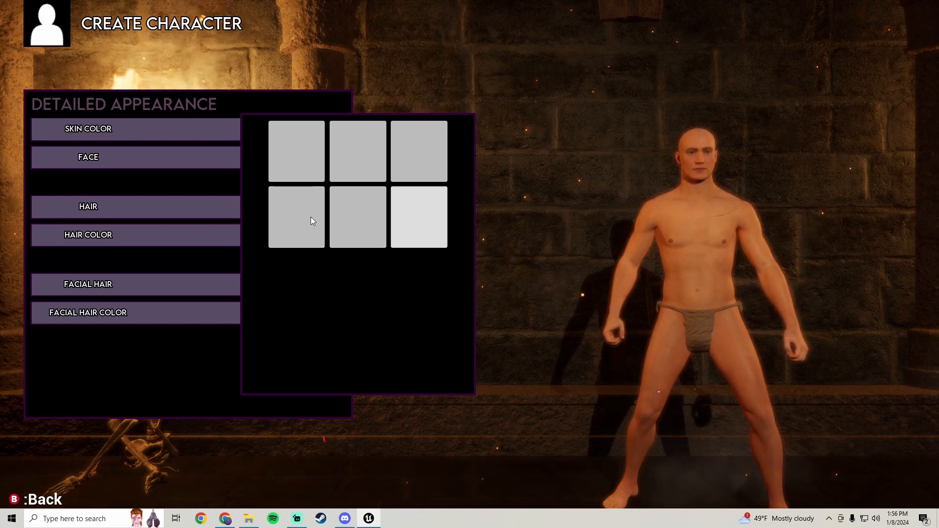
click(319, 160)
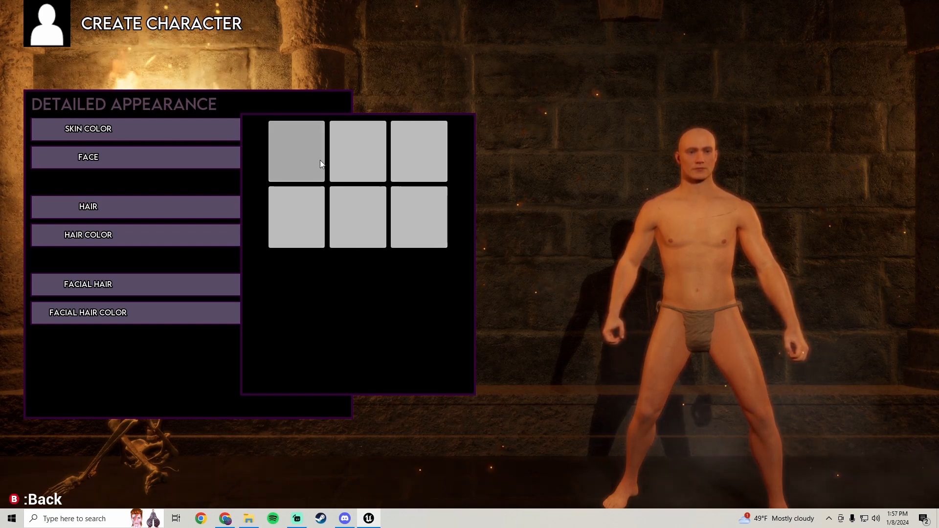
click(297, 150)
click(356, 150)
click(406, 147)
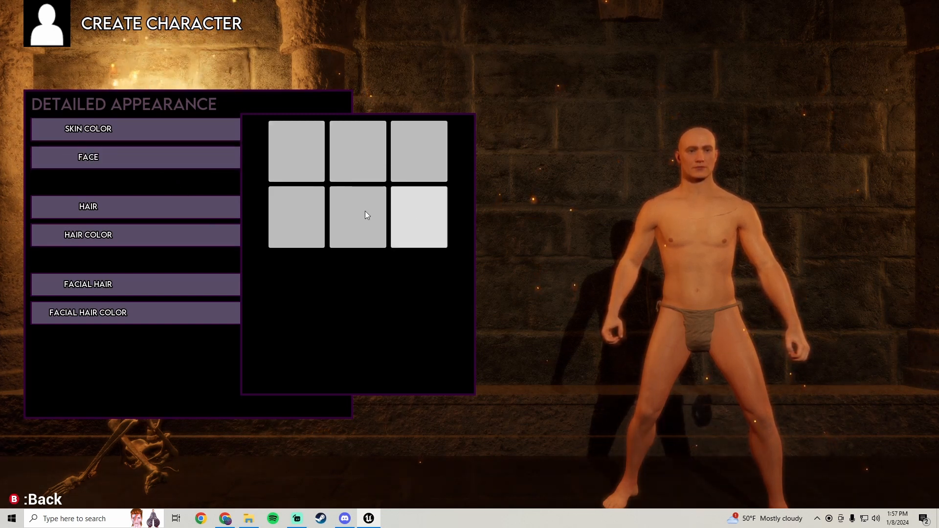
click(304, 154)
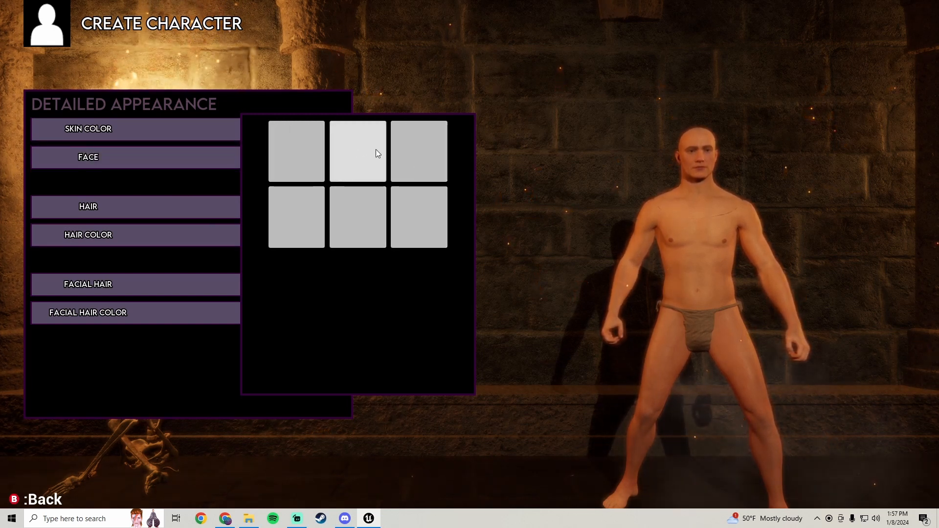
click(277, 209)
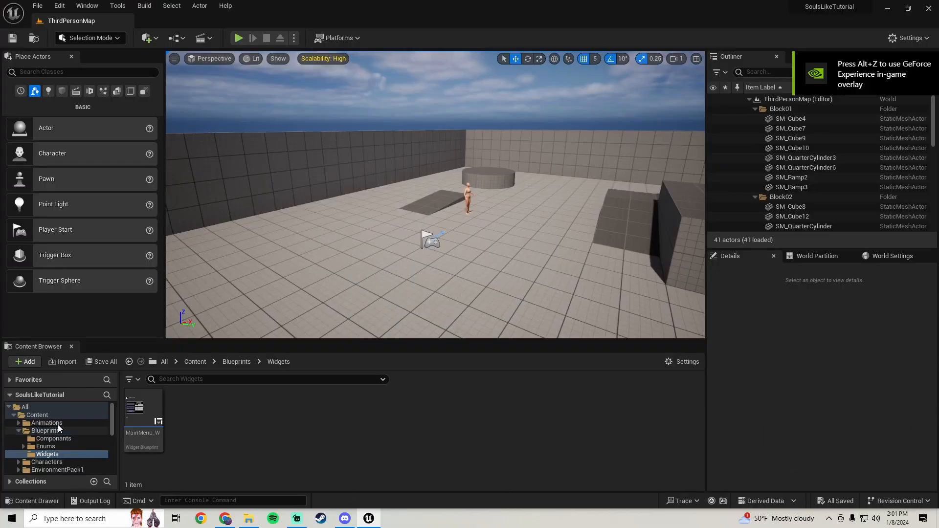
Open the MainMenu level from the project's Content folder
click(37, 414)
scroll(350, 415, down, 5)
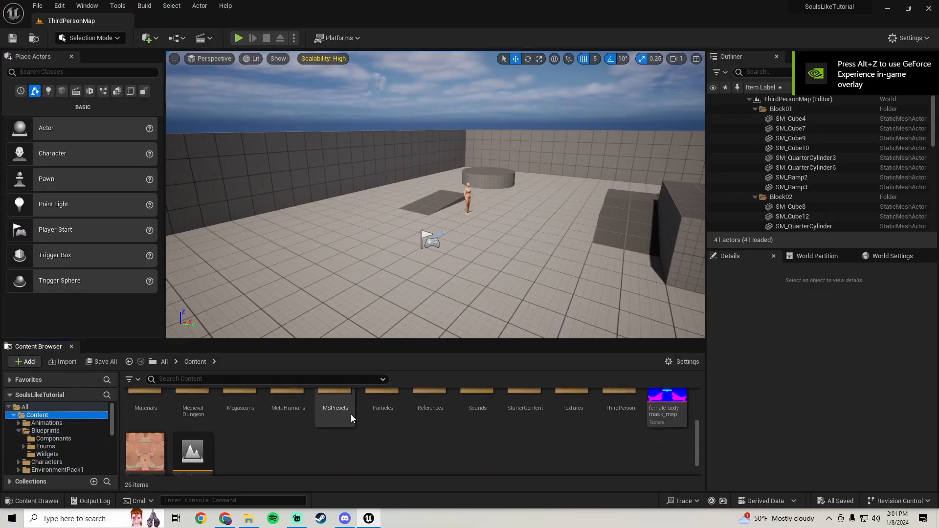
double_click(197, 457)
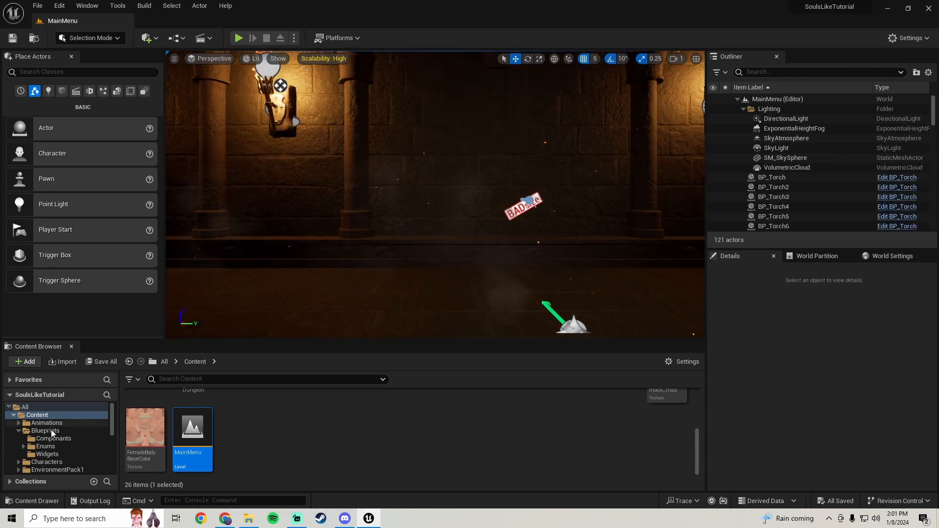
Open the MainMenu_W widget blueprint from the Blueprints Widgets folder in the designer
click(45, 430)
double_click(232, 421)
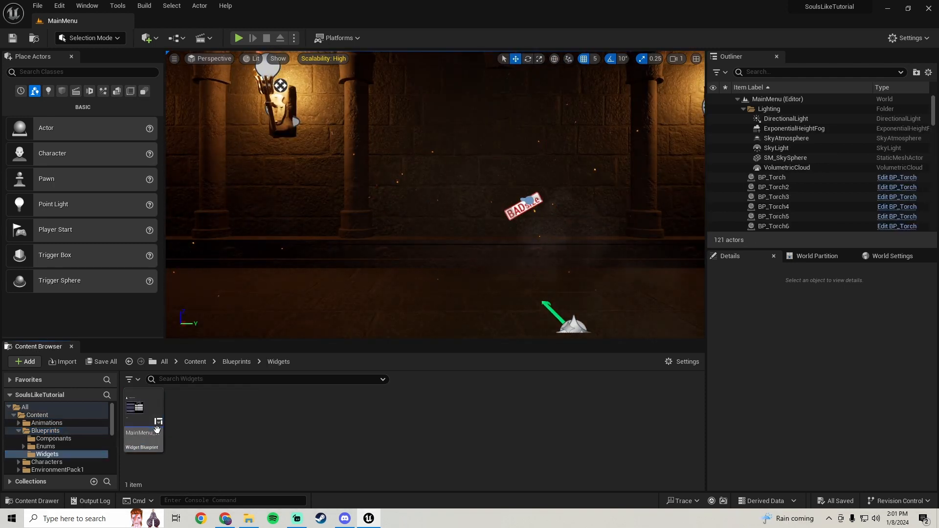
double_click(142, 420)
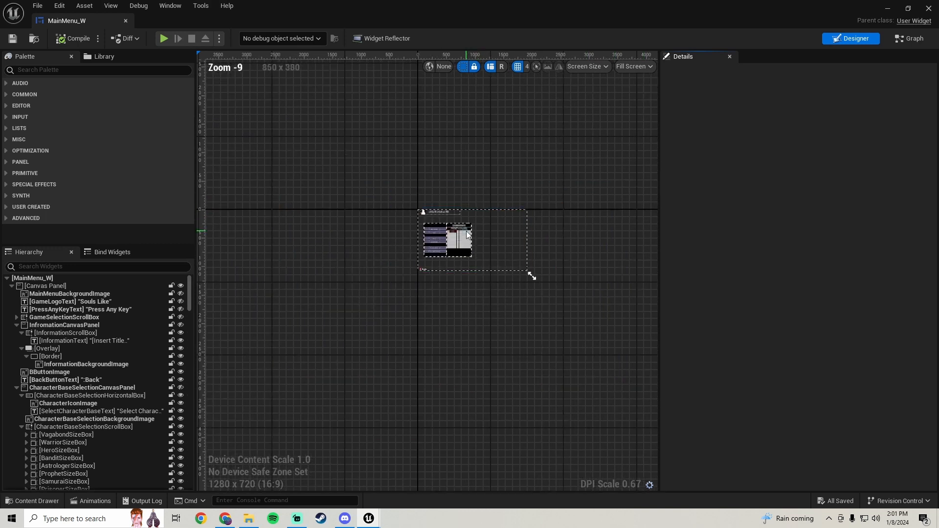
scroll(467, 235, up, 9)
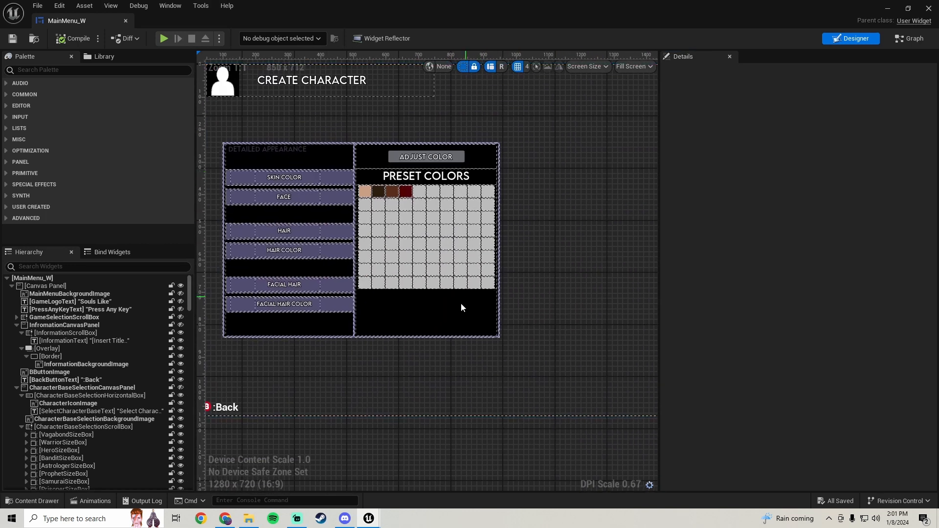
Hide SkinColorBorder and unhide AgeTypeBorder in the designer's editor visibility
click(457, 298)
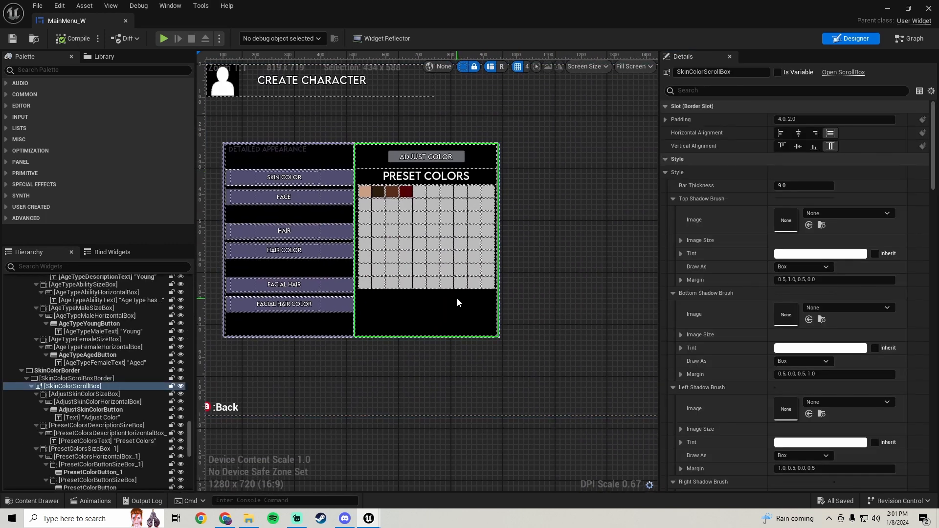
click(74, 371)
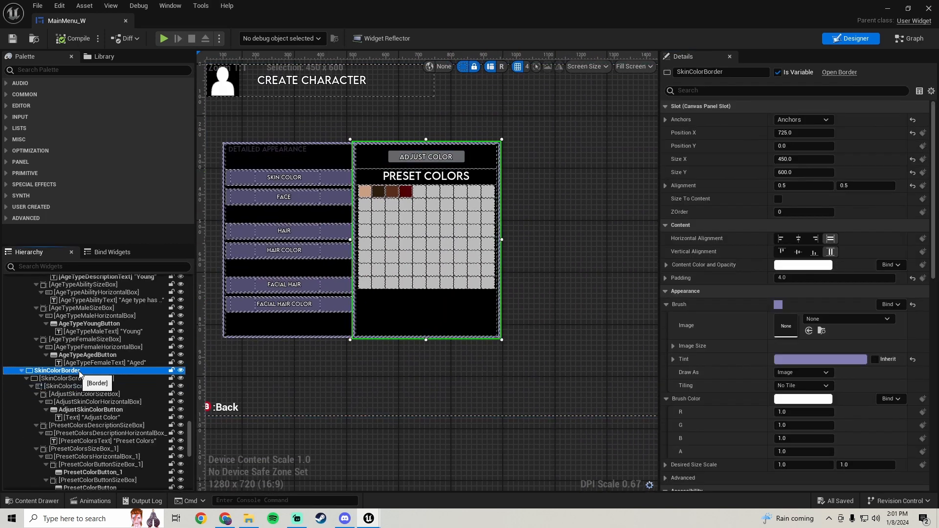
click(180, 370)
scroll(155, 385, up, 6)
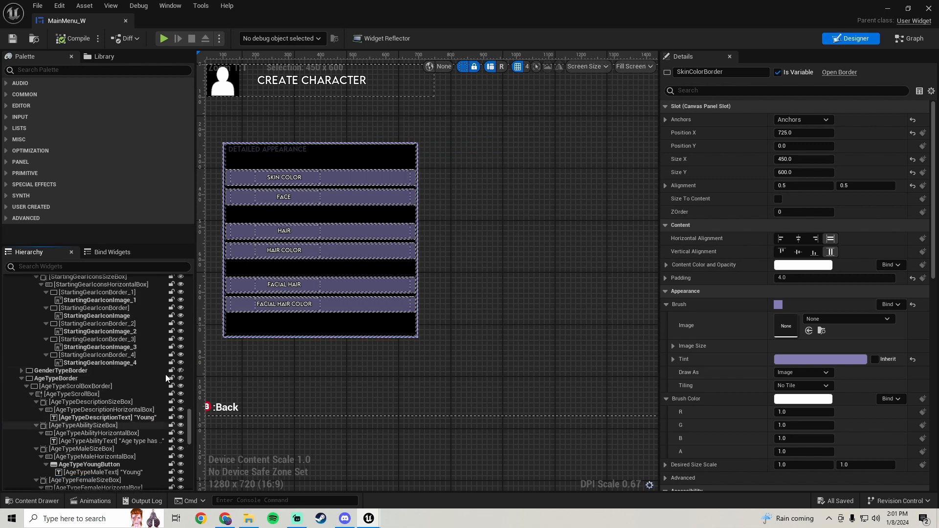
click(107, 378)
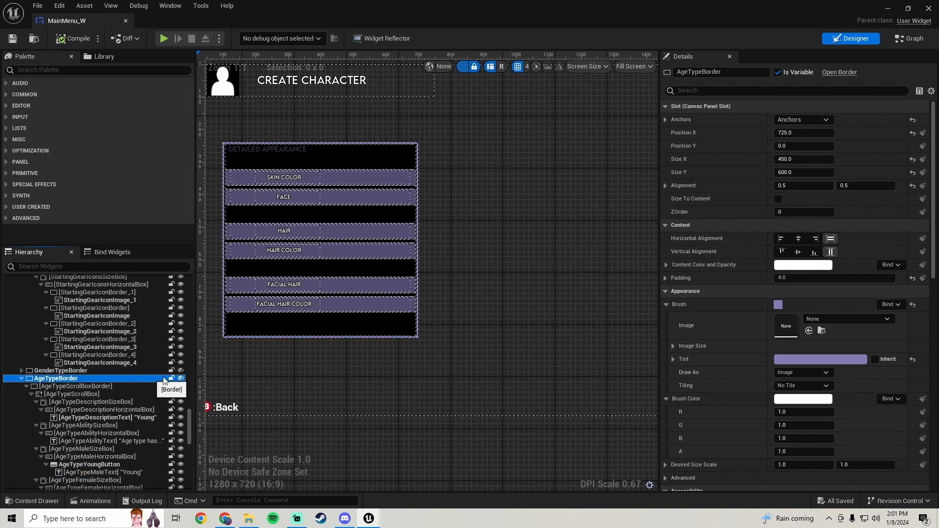
click(180, 378)
Duplicate the AgeTypeBorder widget in the hierarchy
scroll(121, 342, down, 3)
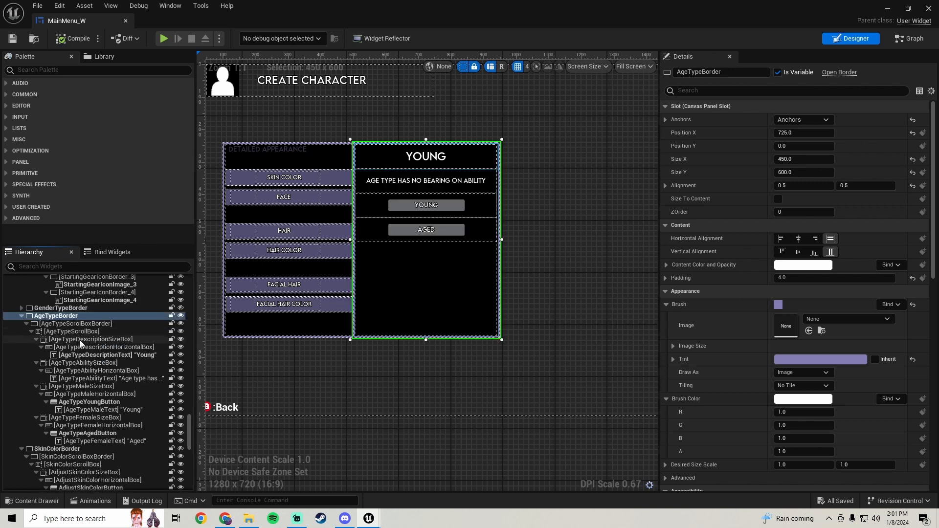
right_click(70, 316)
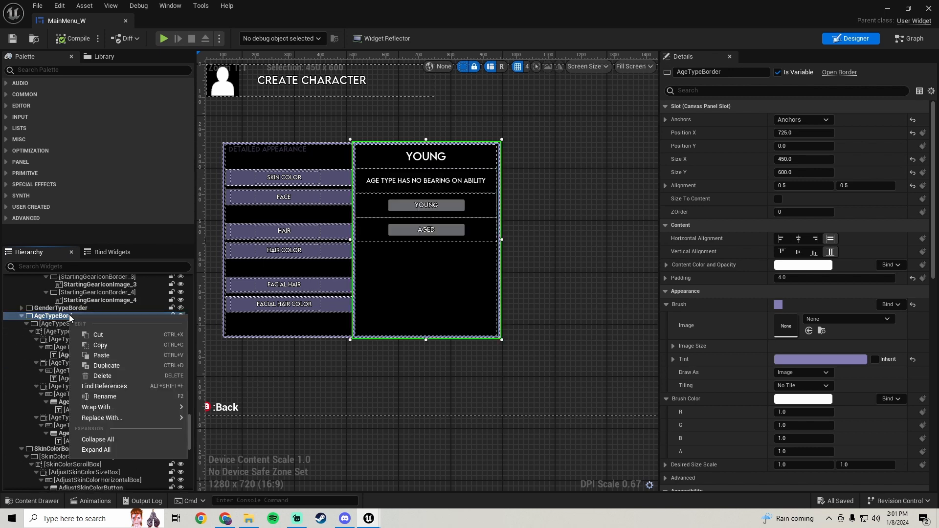
click(113, 365)
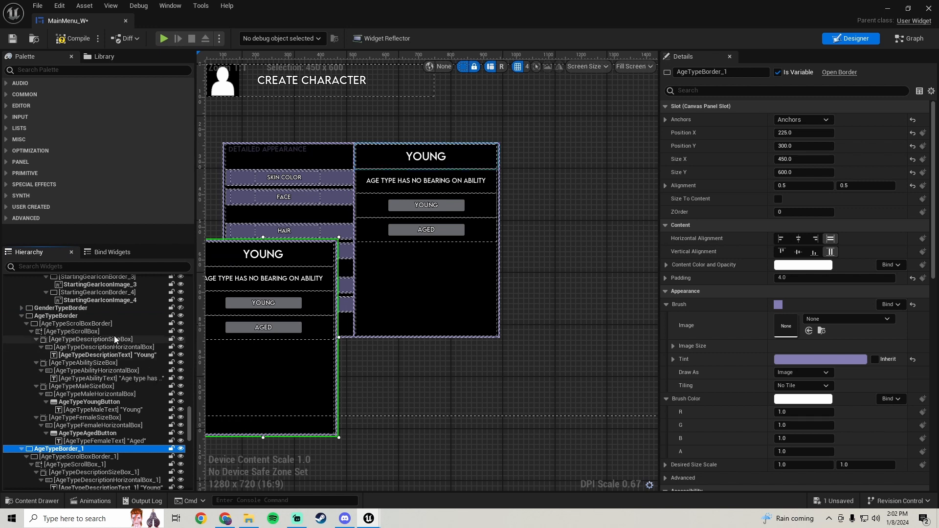
Position the duplicated AgeTypeBorder_1 at X 725 and Y 0 so it overlaps the original panel
scroll(116, 369, down, 4)
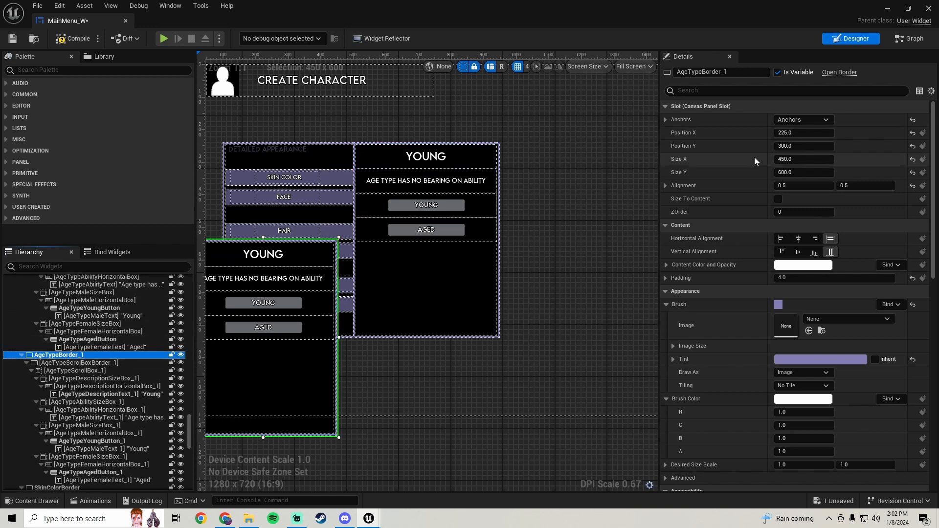
click(446, 276)
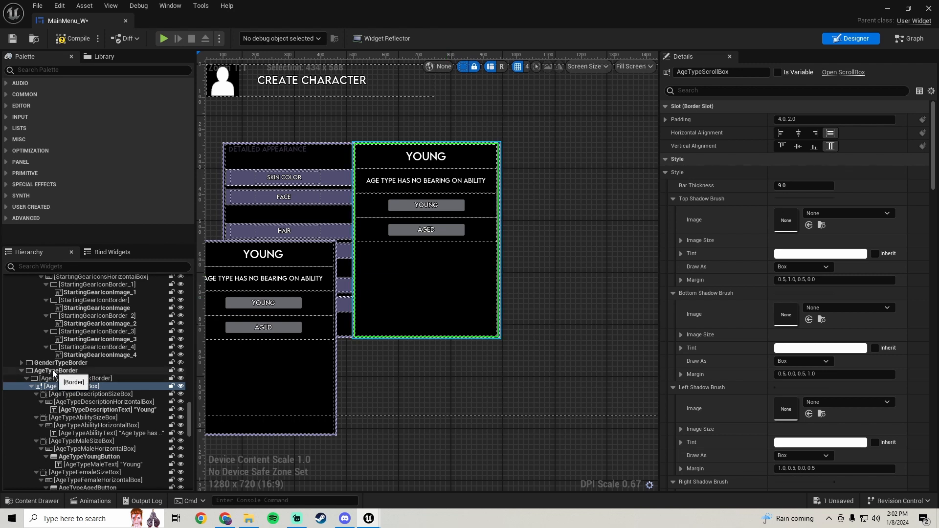
click(55, 371)
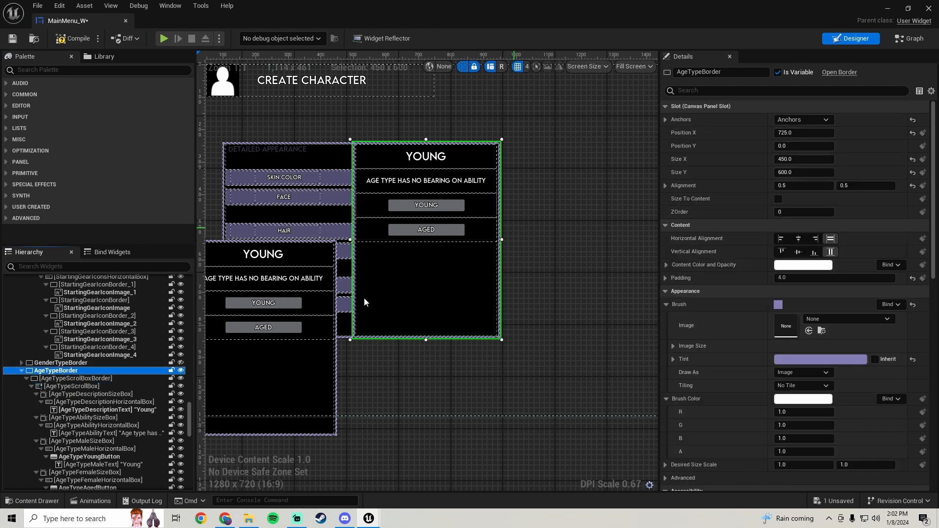
click(274, 377)
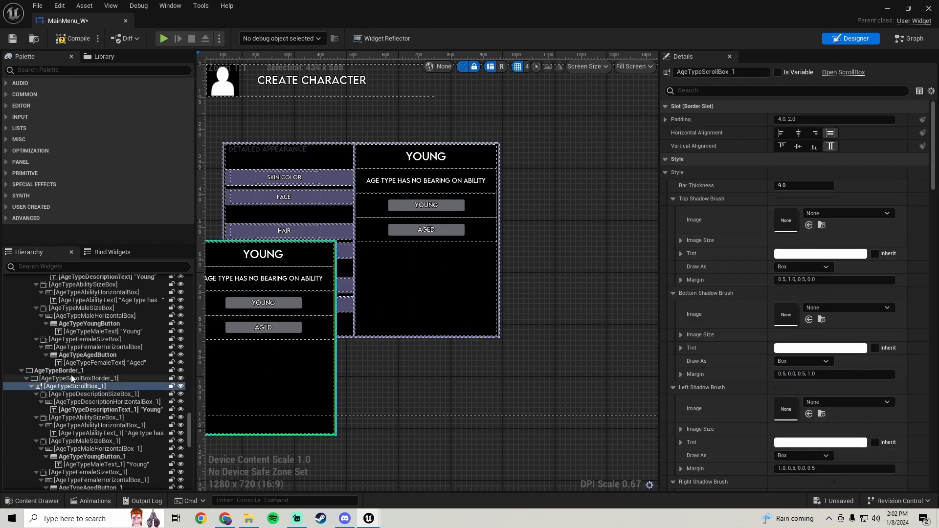
click(72, 378)
click(56, 370)
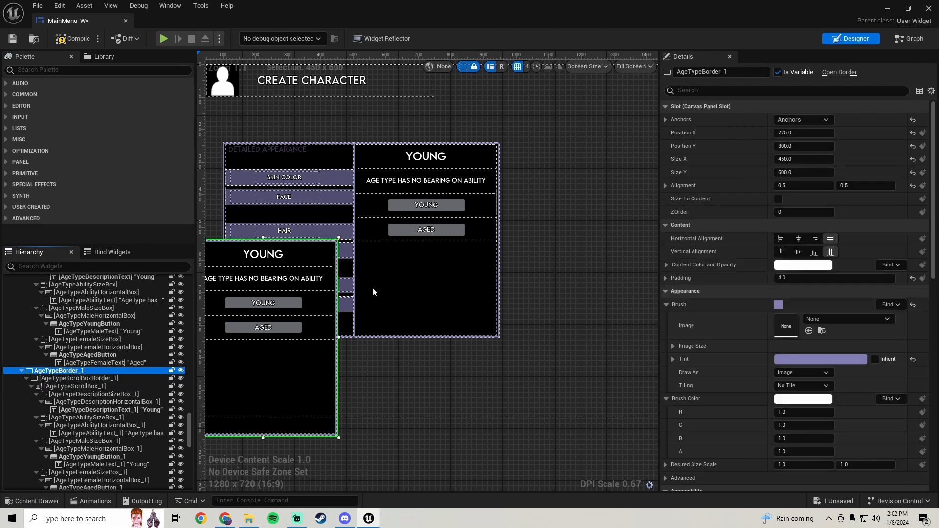
click(800, 132)
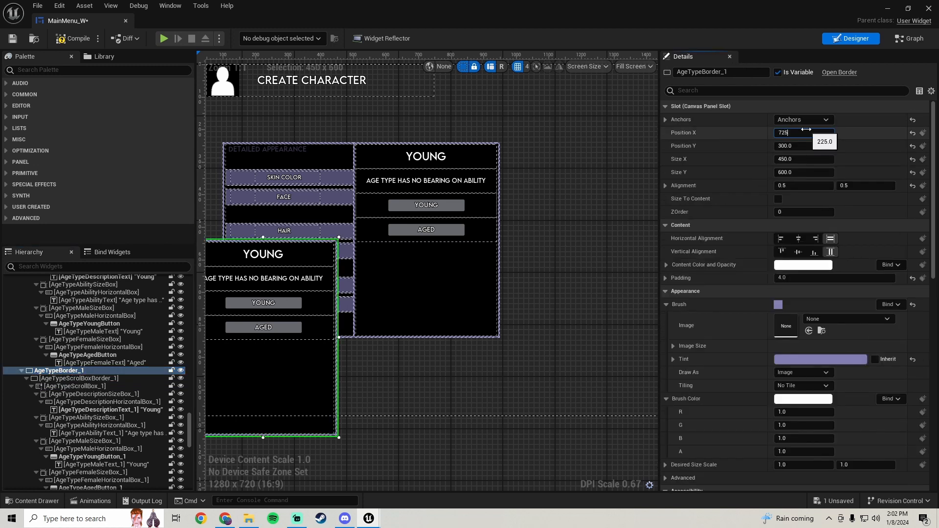
text(725)
key(Return)
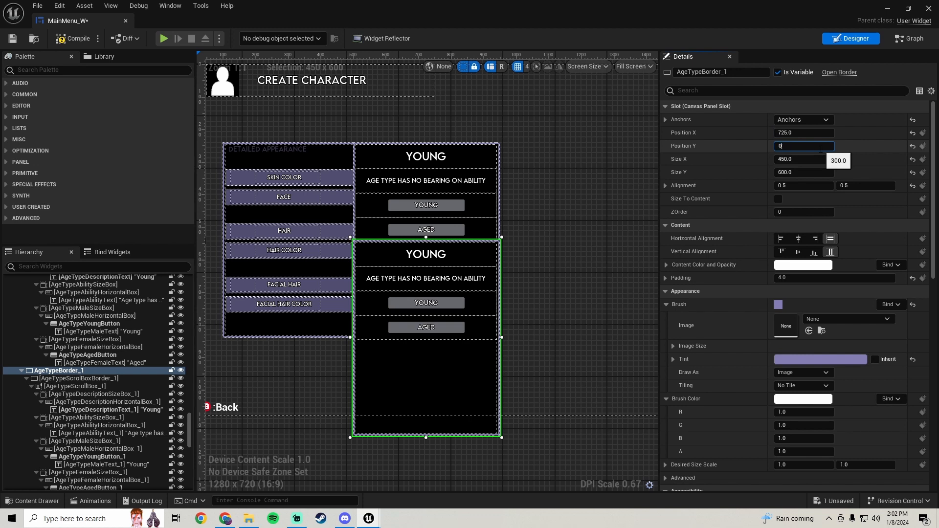
click(820, 147)
text(0)
key(Return)
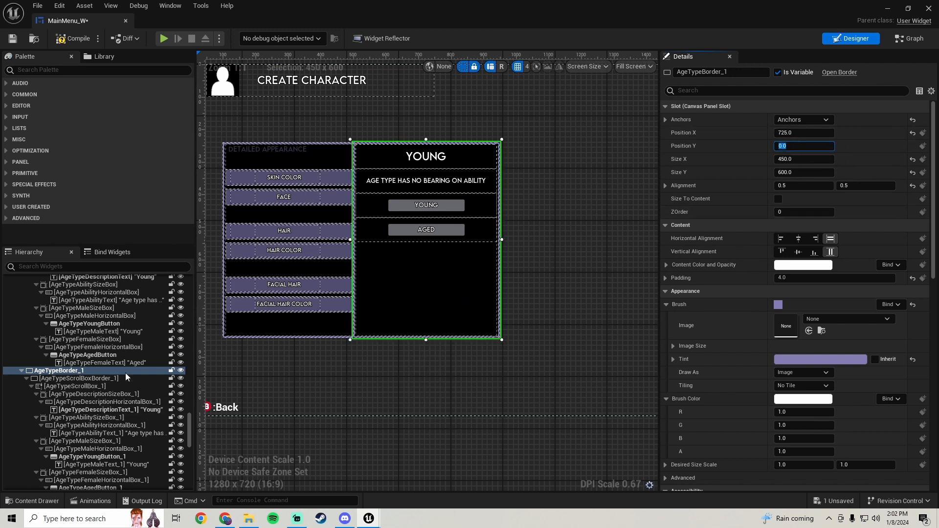
Delete the Aged button, the female size box and the Young button from AgeTypeBorder_1
scroll(119, 360, down, 5)
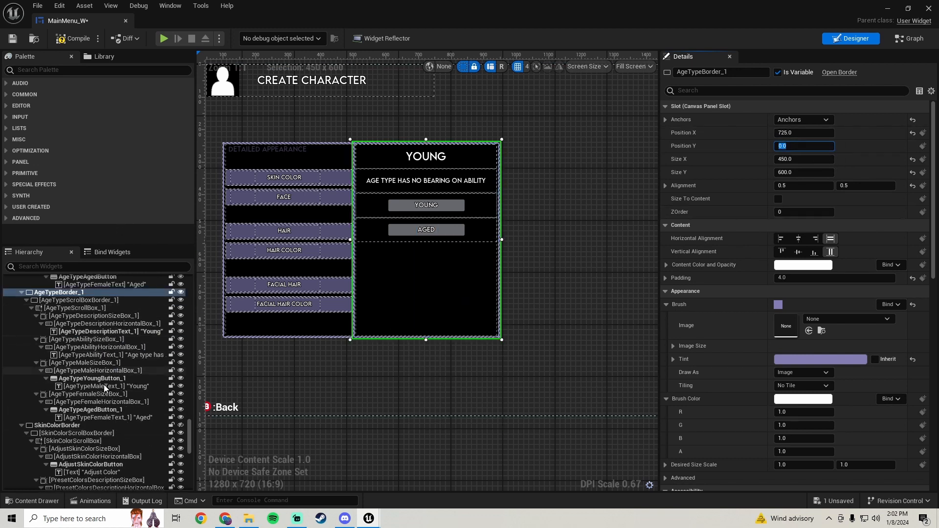
scroll(108, 391, up, 2)
click(102, 440)
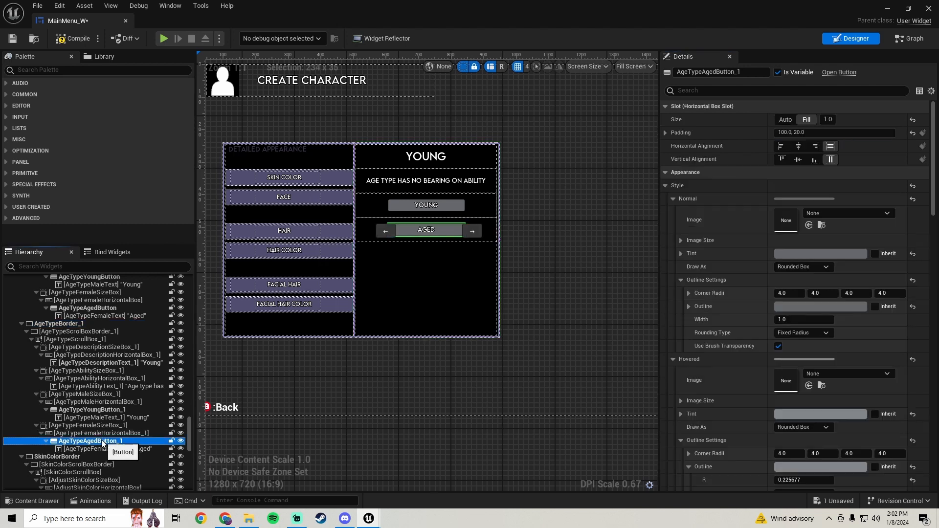
key(Delete)
click(98, 427)
key(Delete)
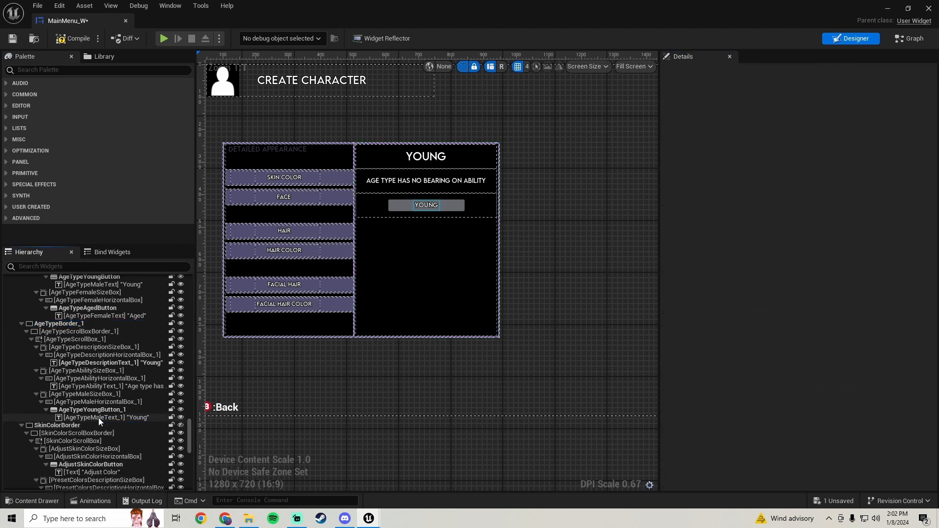
click(101, 410)
key(Delete)
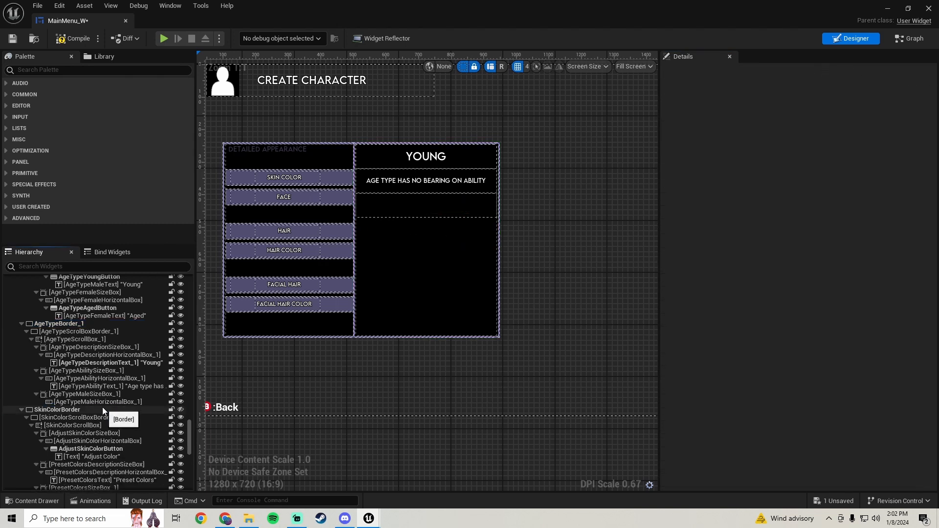
Delete the description, ability and male size boxes from AgeTypeBorder_1's scroll box
click(96, 394)
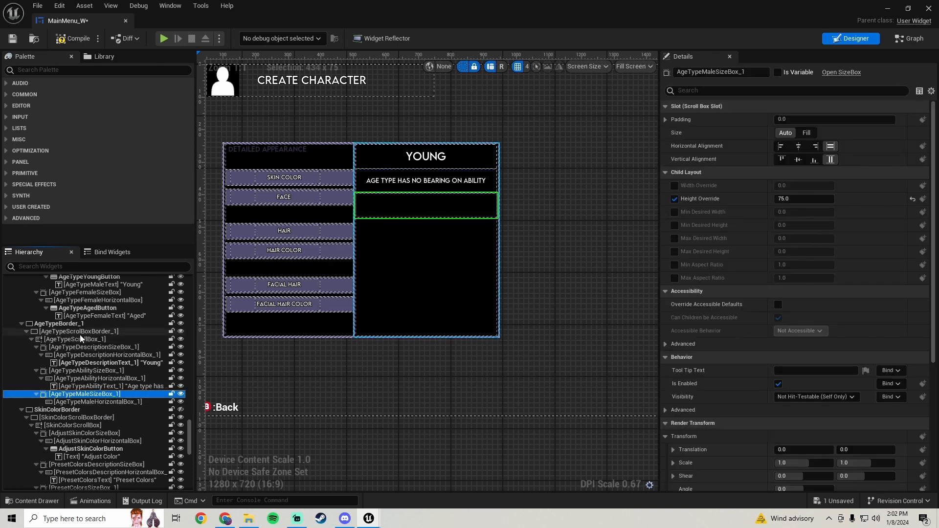
click(106, 348)
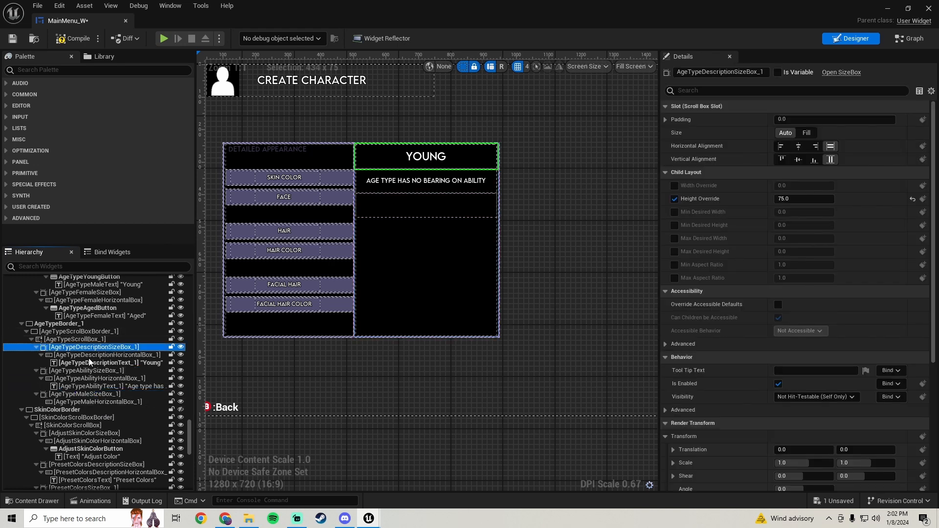
key(Delete)
click(93, 348)
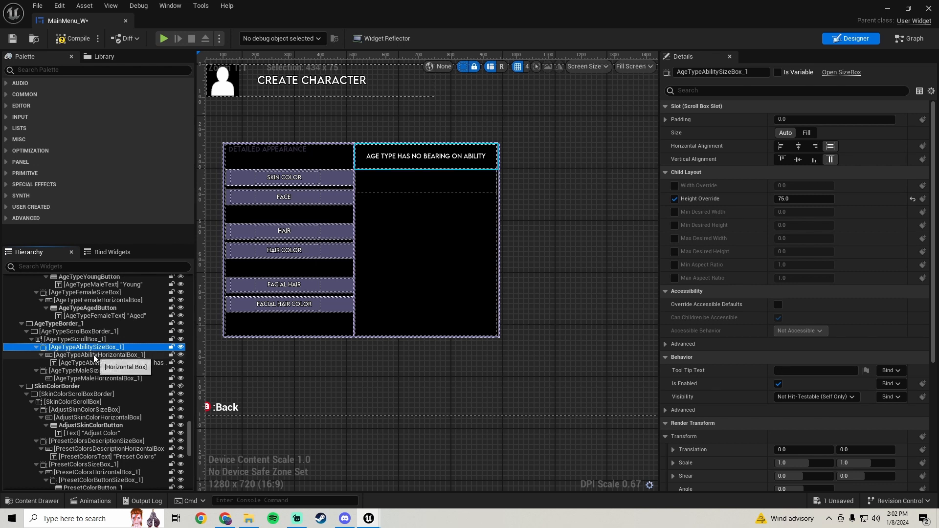
key(Delete)
click(98, 347)
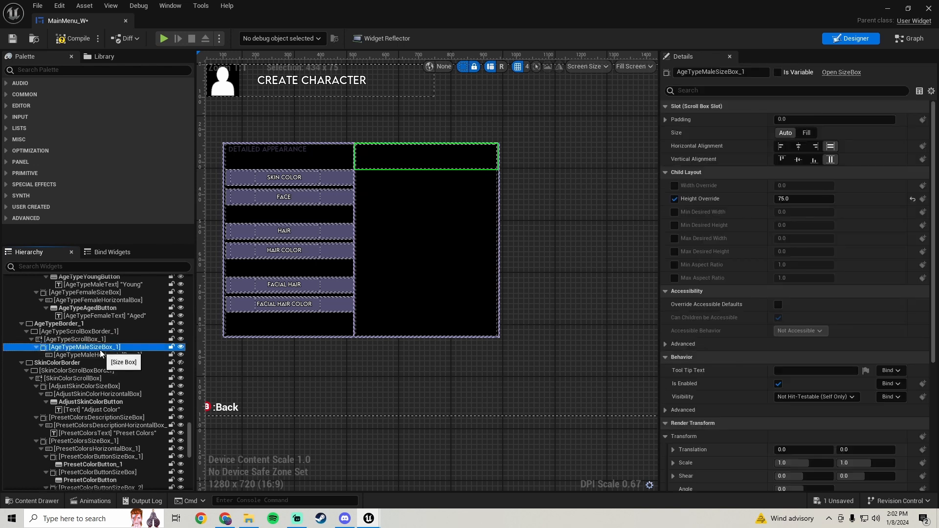
key(Delete)
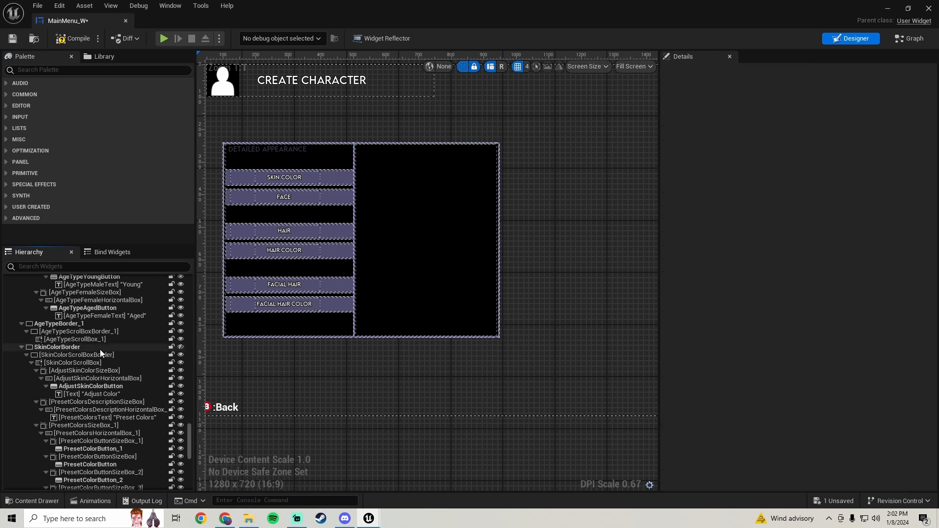
Compile and save the widget blueprint
click(72, 37)
click(13, 39)
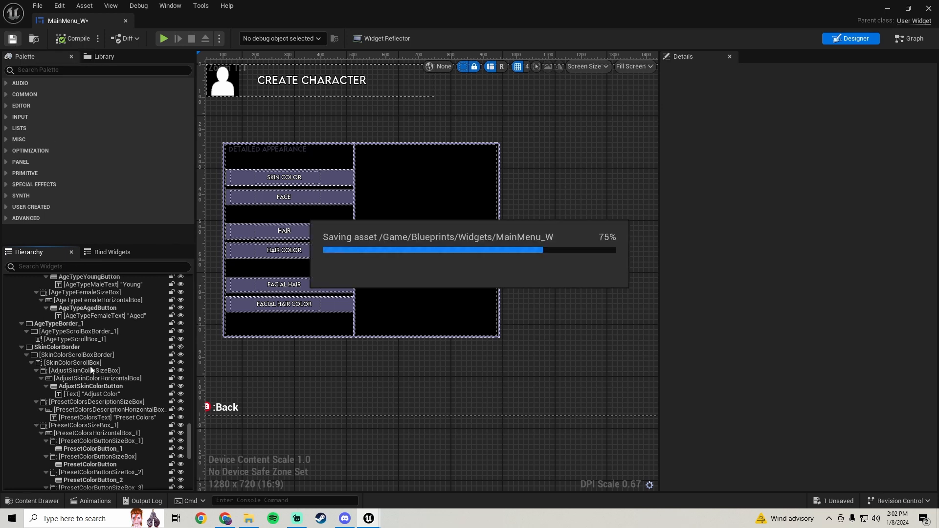
Rename the duplicated AgeTypeBorder_1 to MaleFaceTypeBorder
click(63, 324)
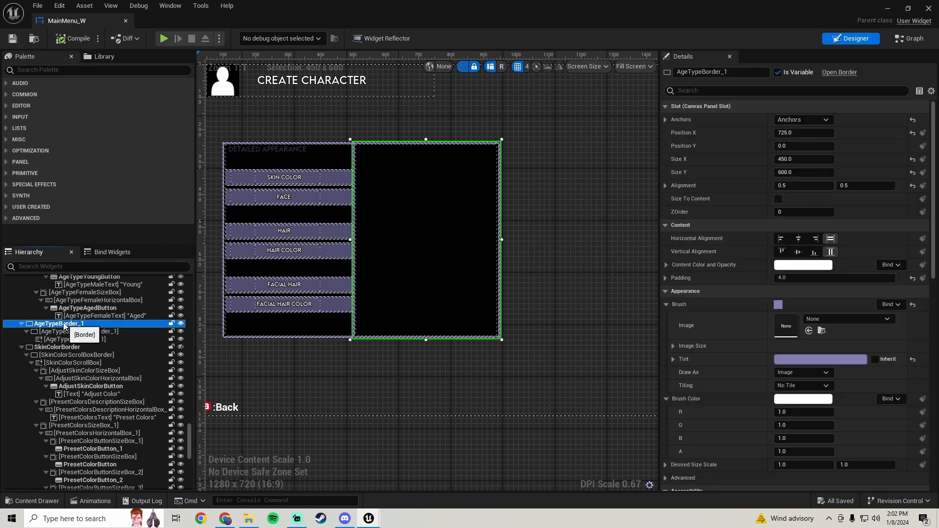
click(741, 74)
key(BackSpace)
key(BackSpace)
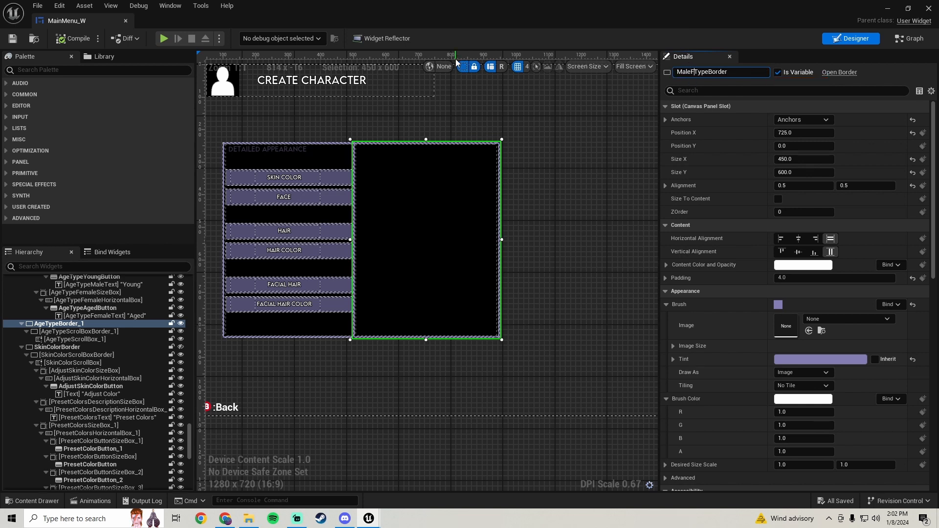
text(MaleFace)
key(Return)
Rename its child AgeTypeScrollBoxBorder_1 to MaleFaceTypeScrollBoxBorder
click(116, 331)
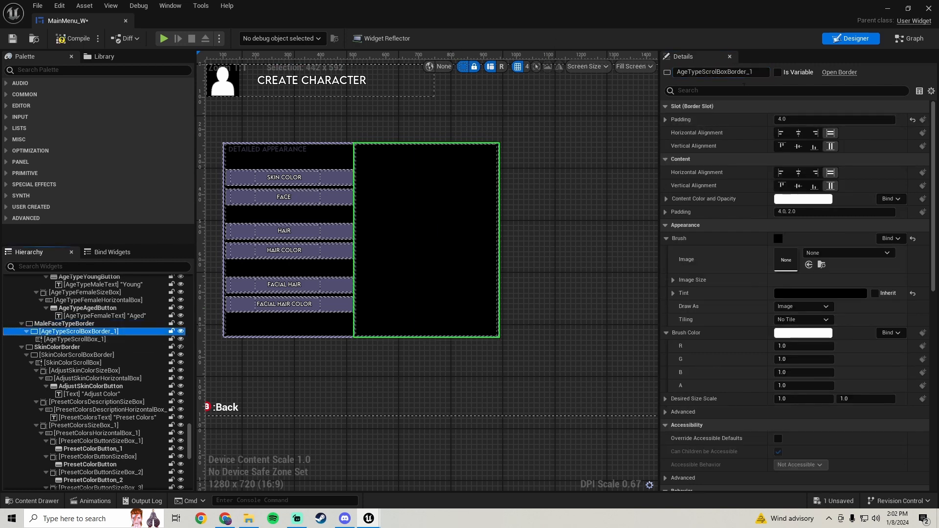
click(757, 72)
key(End)
key(BackSpace)
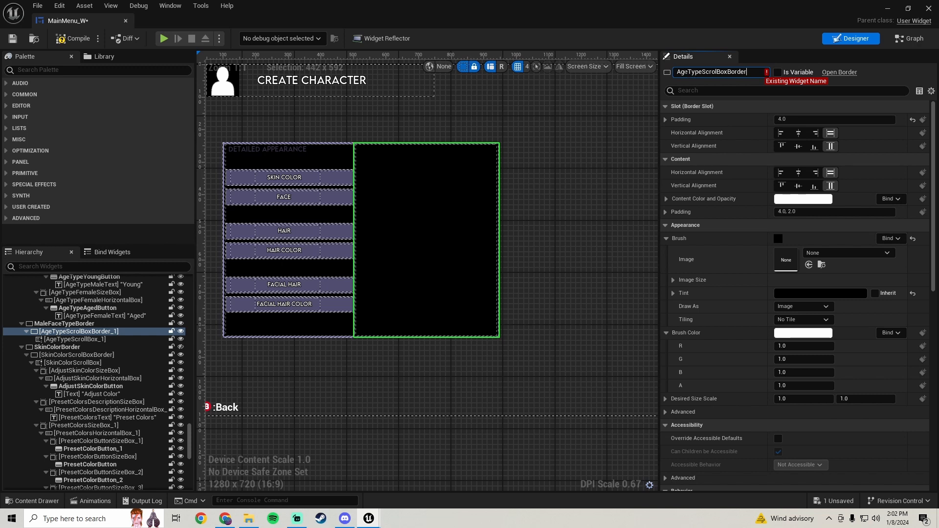
drag(688, 72, 429, 66)
text(MaleFac)
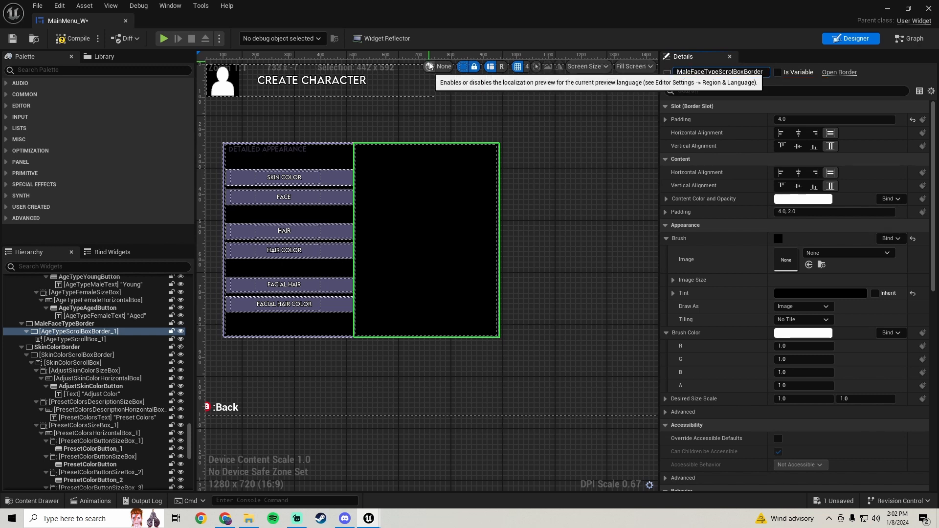
key(Return)
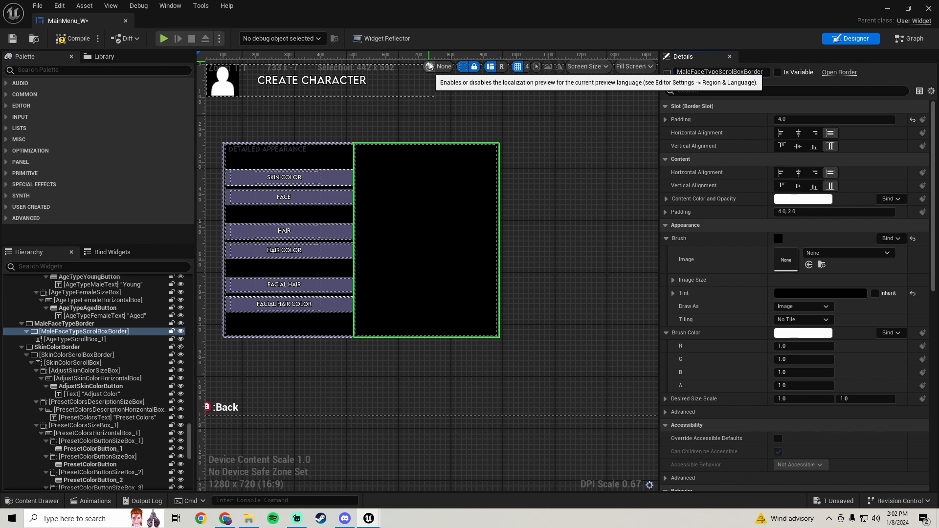
Rename AgeTypeScrollBox_1 to MaleFaceTypeScrollBox, then compile and save the widget blueprint
click(91, 340)
click(748, 71)
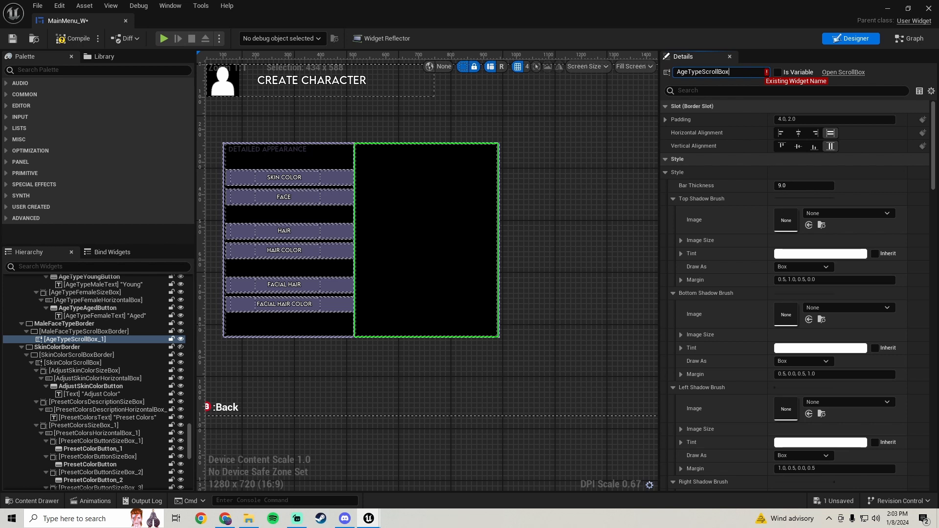
text(MaleF)
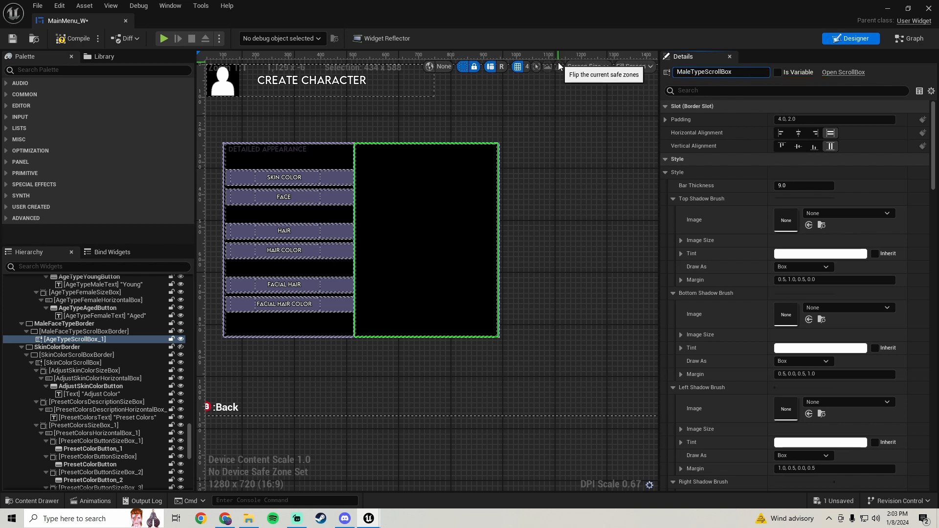
text(ace)
key(Return)
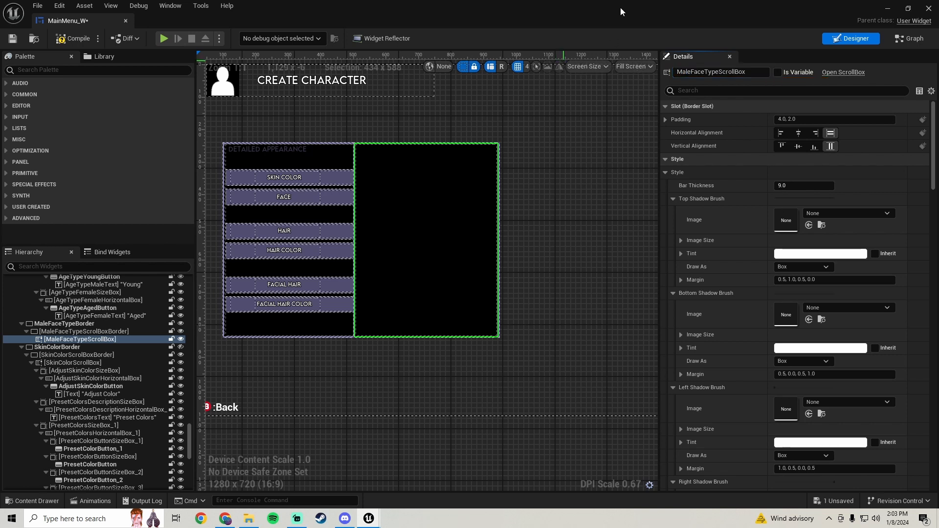
click(83, 43)
click(18, 38)
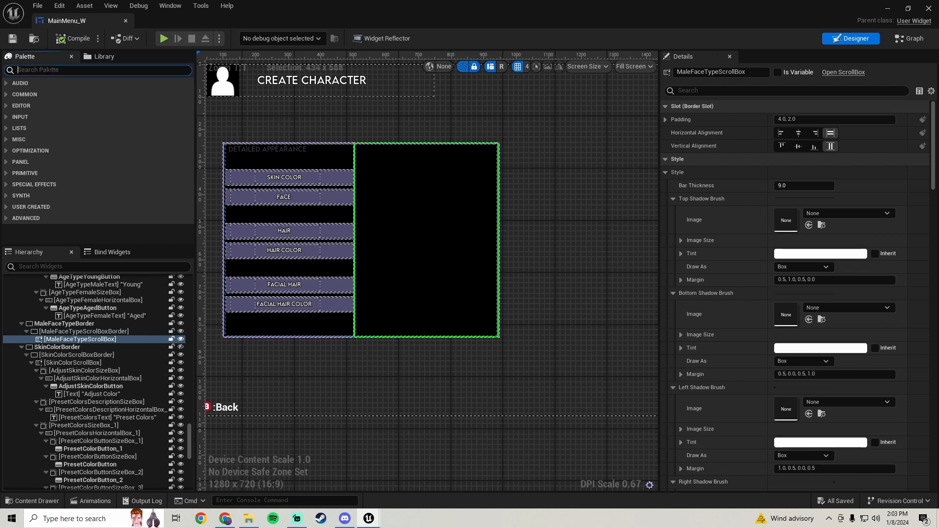
Add a Horizontal Box inside MaleFaceTypeScrollBox and wrap it in a Size Box
click(50, 70)
text(hori)
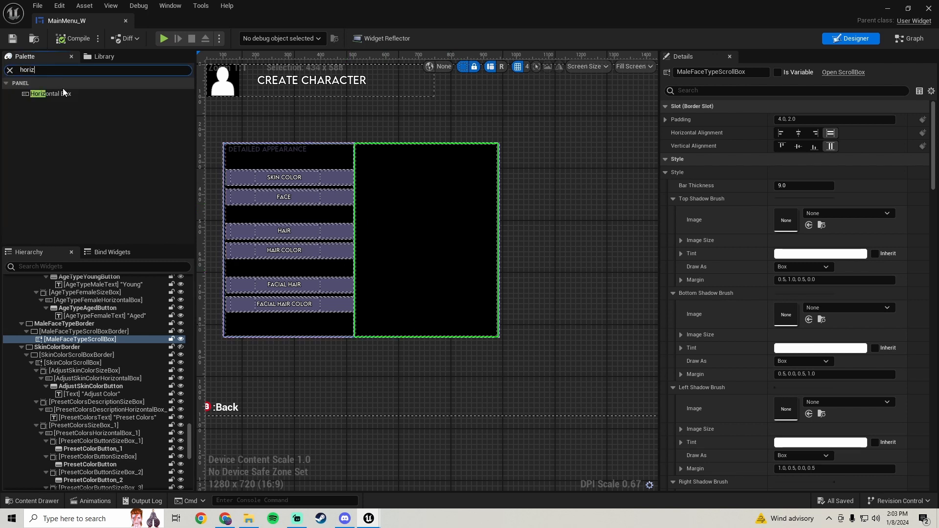
text(z)
drag(53, 95, 91, 346)
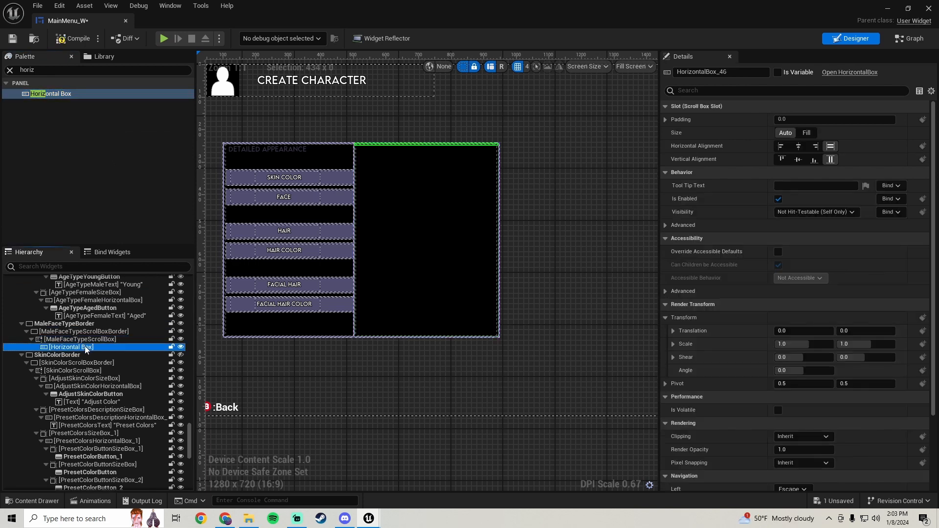
right_click(79, 348)
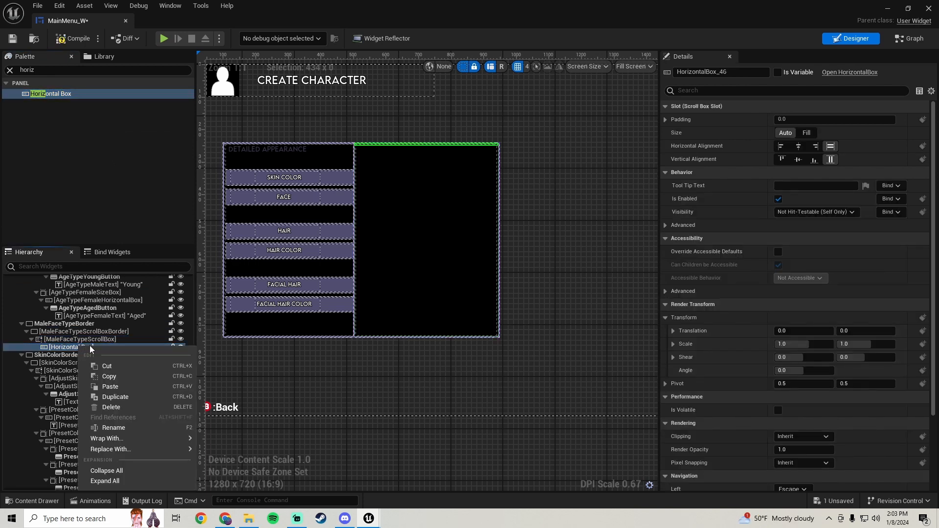
mouse_move(162, 438)
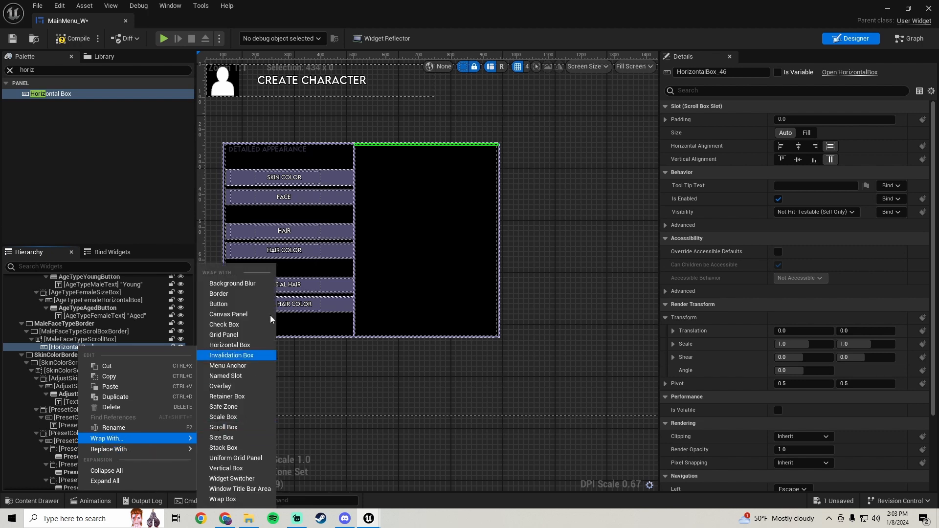
click(221, 438)
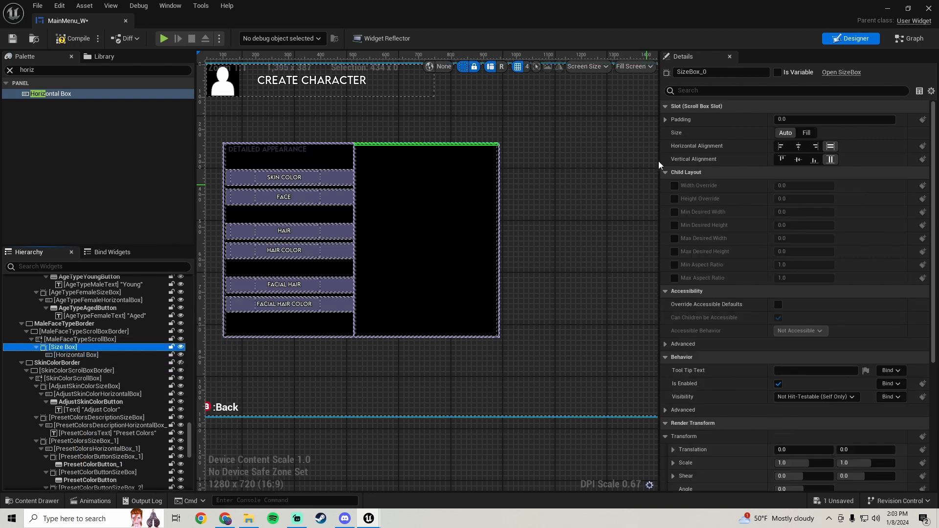
Give the new size box a height override of 130 and a top padding of 20
click(674, 198)
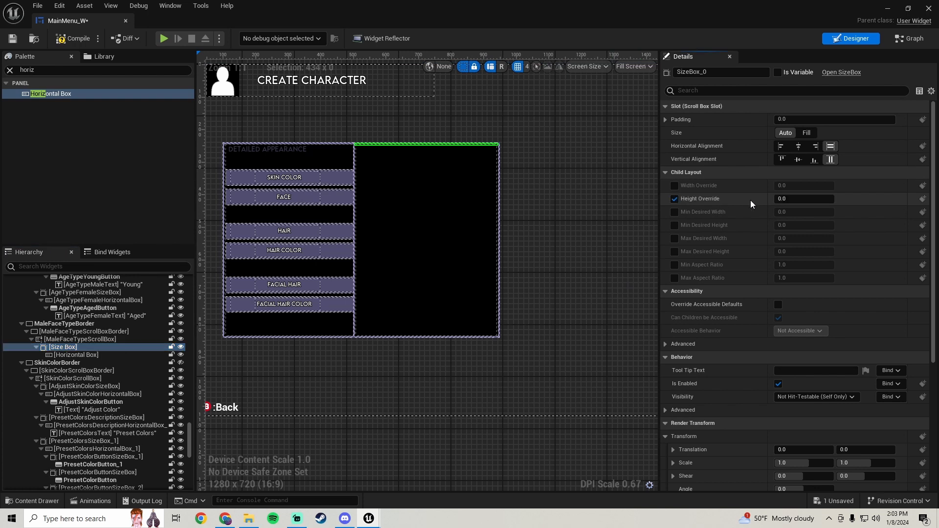
click(802, 204)
text(130)
key(Return)
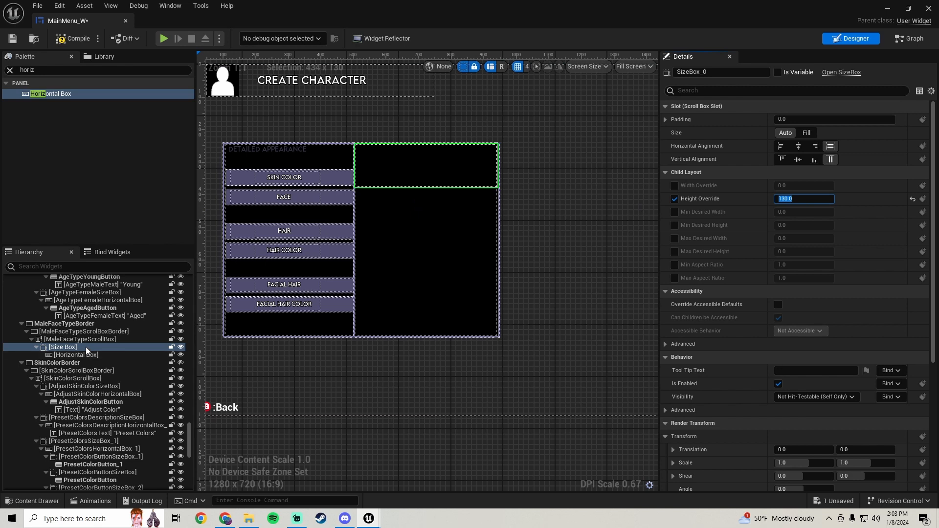
click(666, 120)
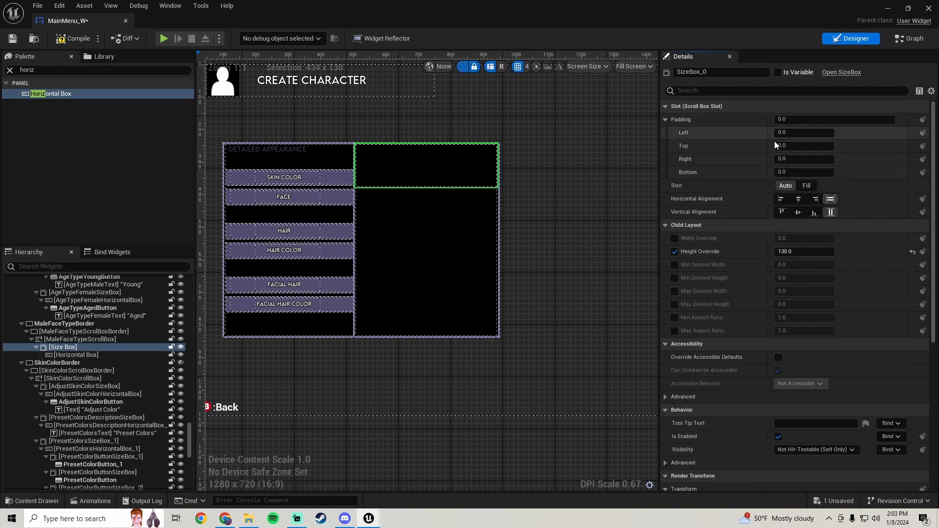
click(801, 146)
text(10)
key(Return)
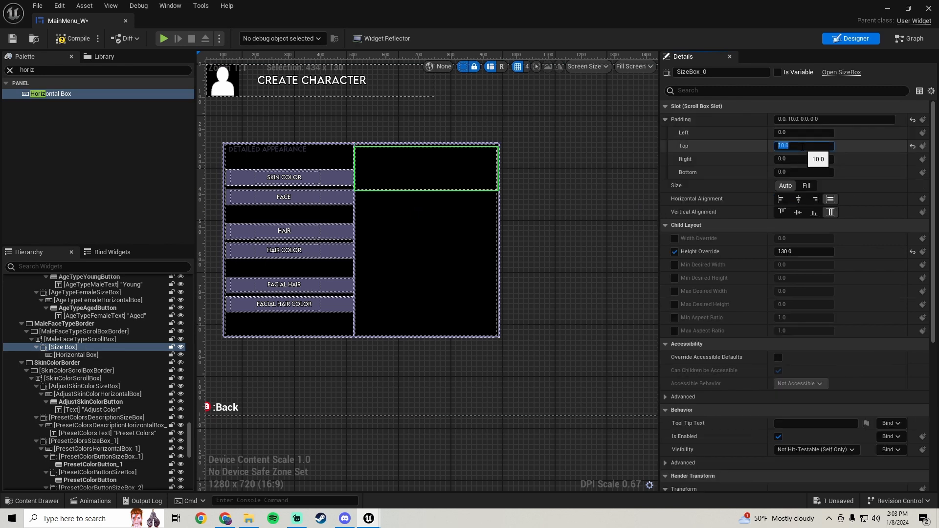
text(20)
key(Return)
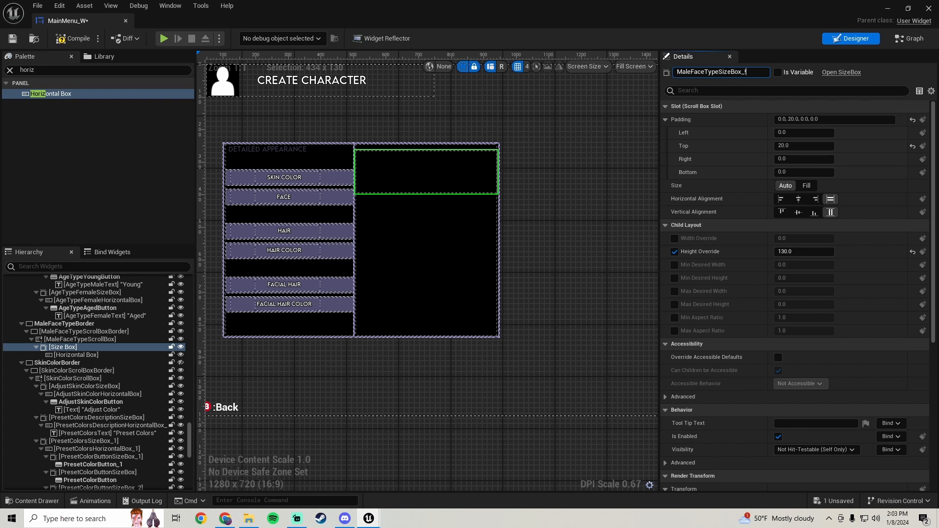
Name the size box MaleFaceTypeSizeBox_1 and the horizontal box MaleFaceTypeHorizontalBox_1, then save
click(89, 355)
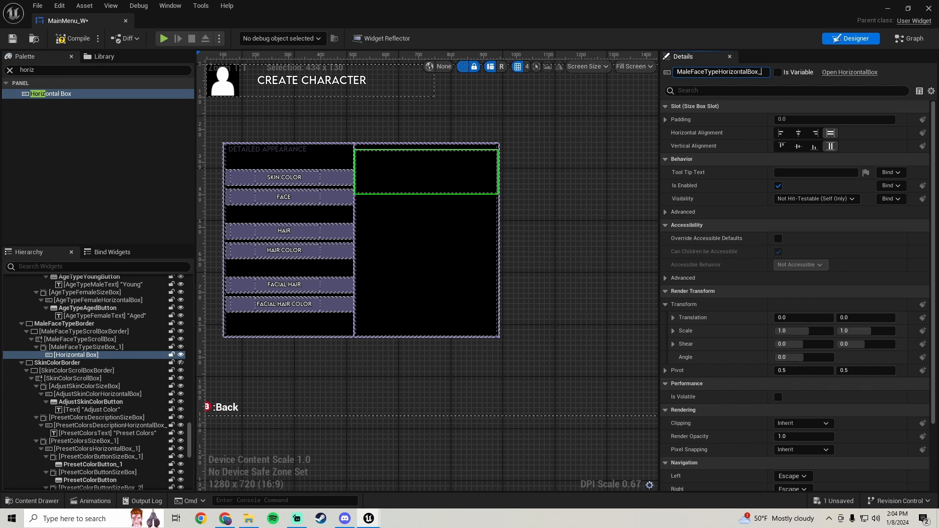
key(Return)
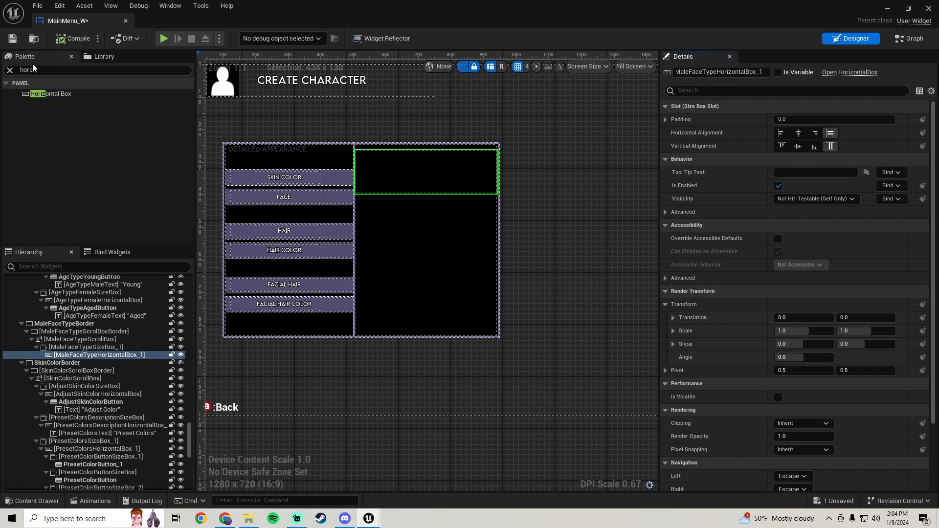
click(13, 40)
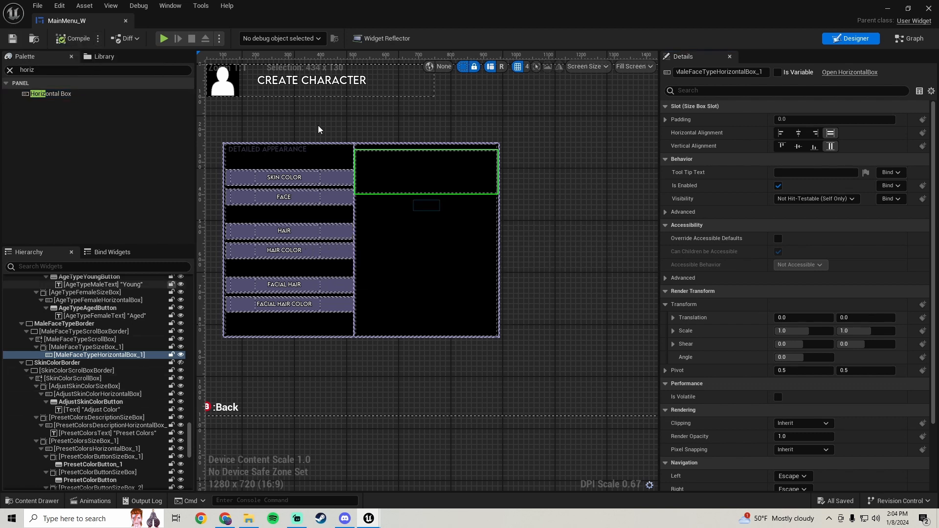
Add a Button inside MaleFaceTypeHorizontalBox_1 and wrap the button in a Size Box
click(81, 70)
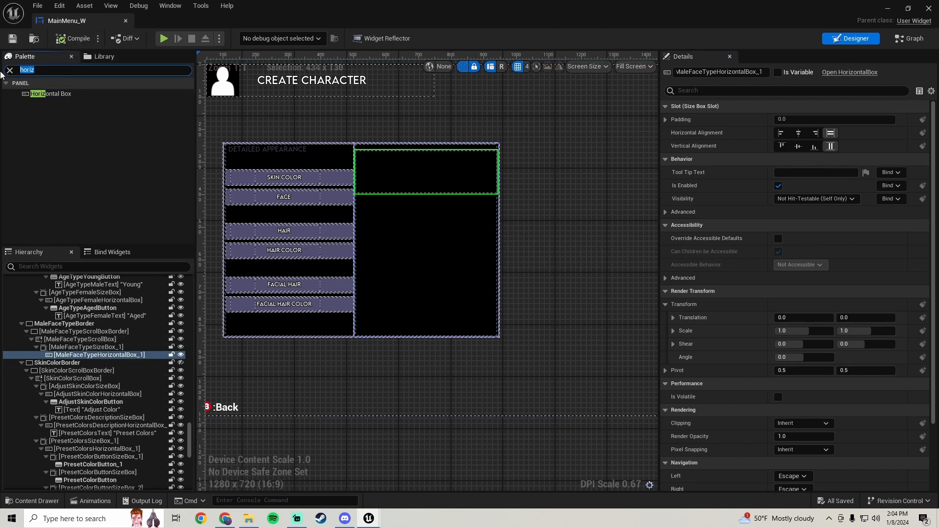
text(butto)
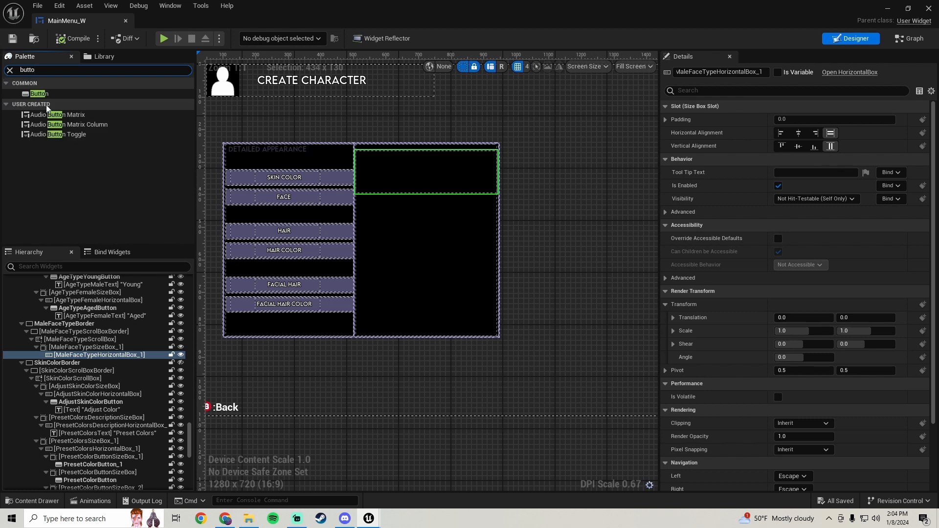
drag(39, 94, 116, 357)
click(77, 363)
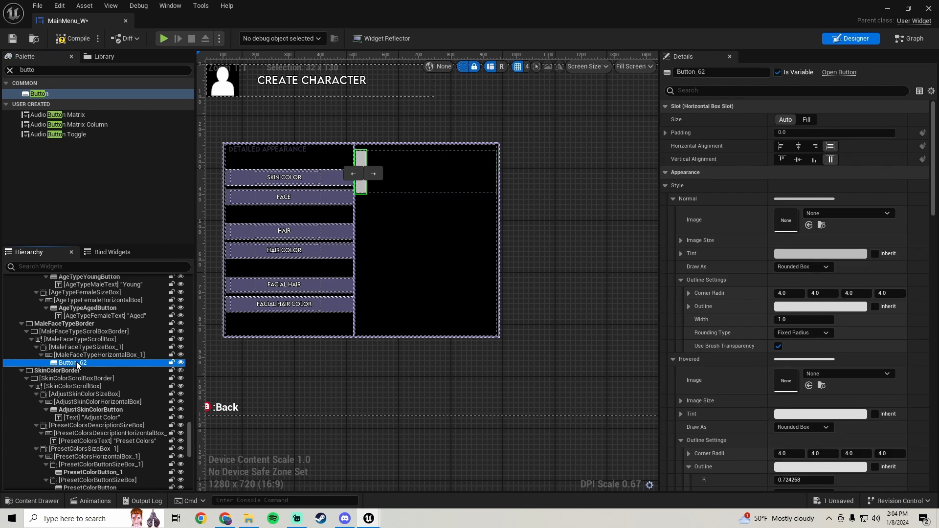
right_click(77, 363)
mouse_move(125, 454)
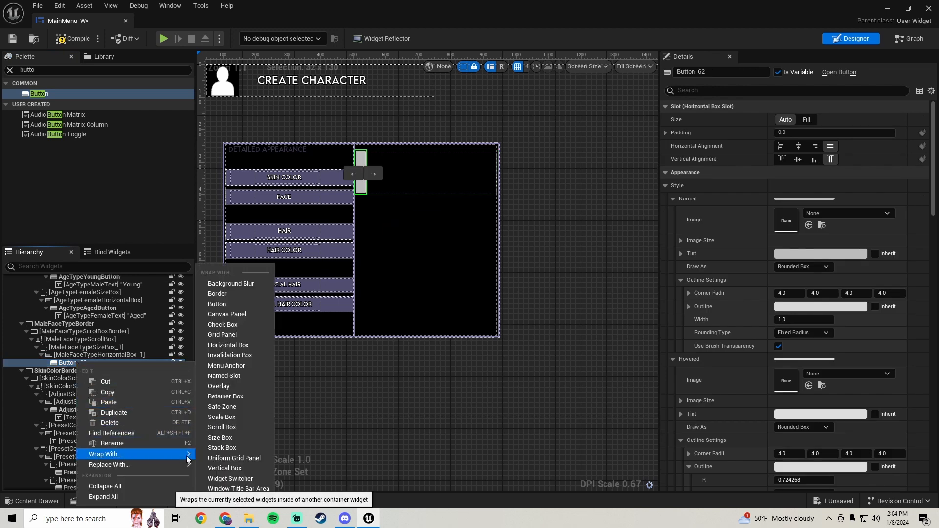
click(232, 437)
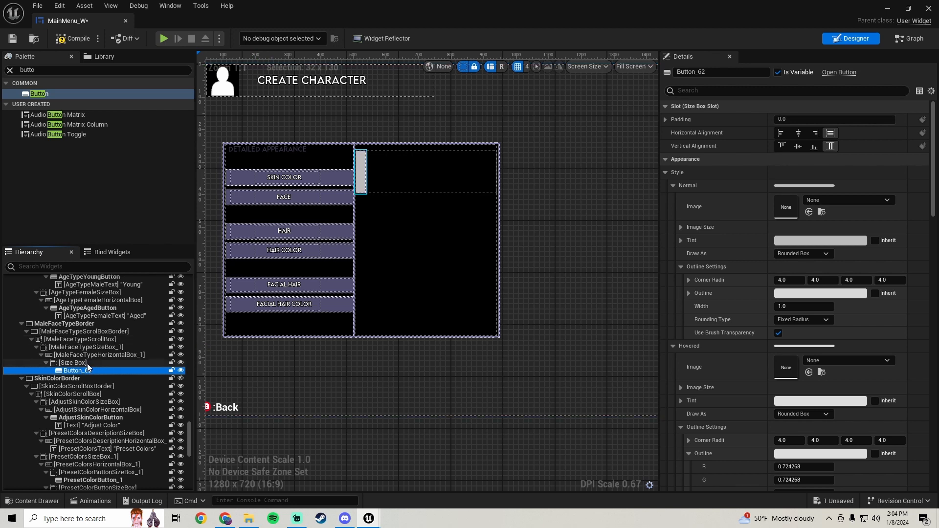
Enable the button's size box width override and set it to 120
click(72, 363)
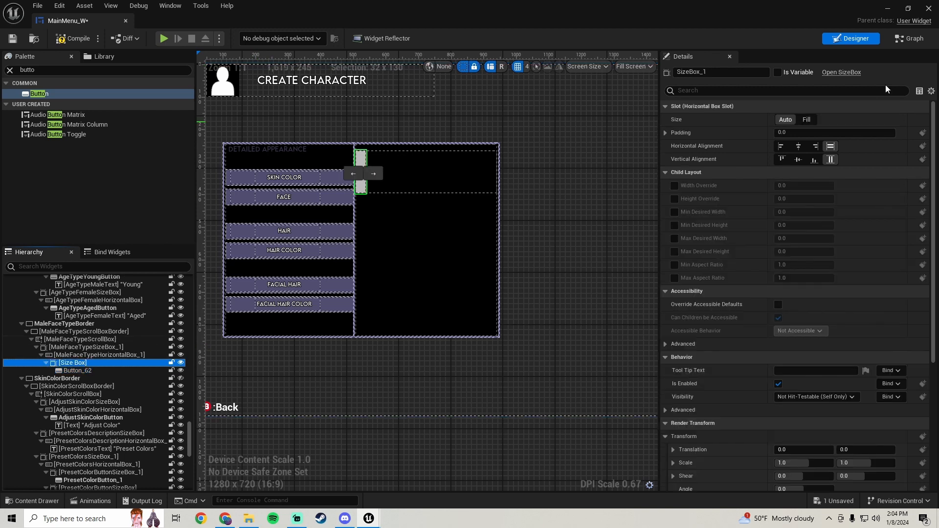
click(674, 186)
click(788, 186)
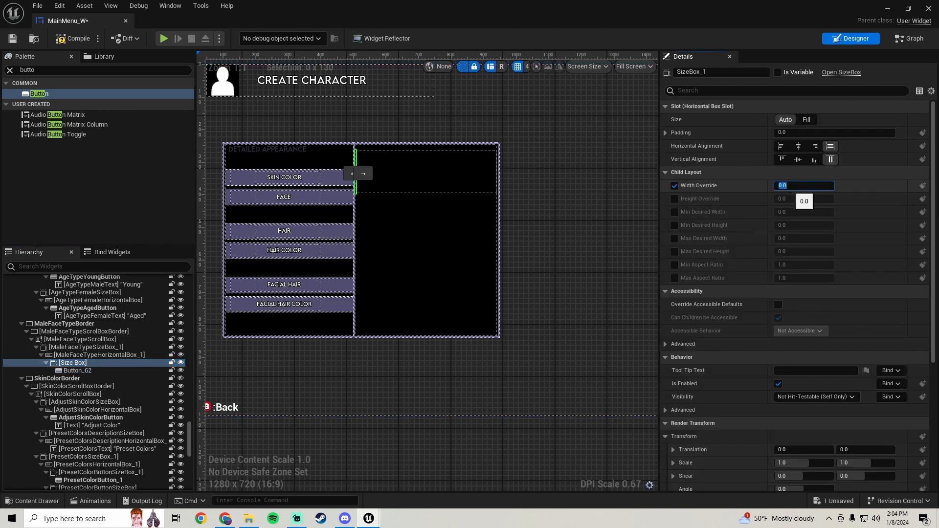
text(100)
key(Return)
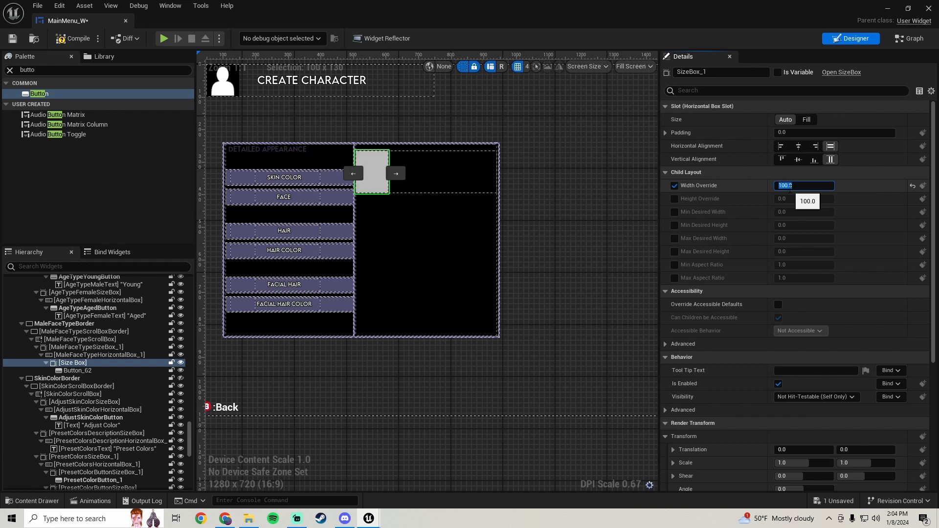
text(120)
key(Return)
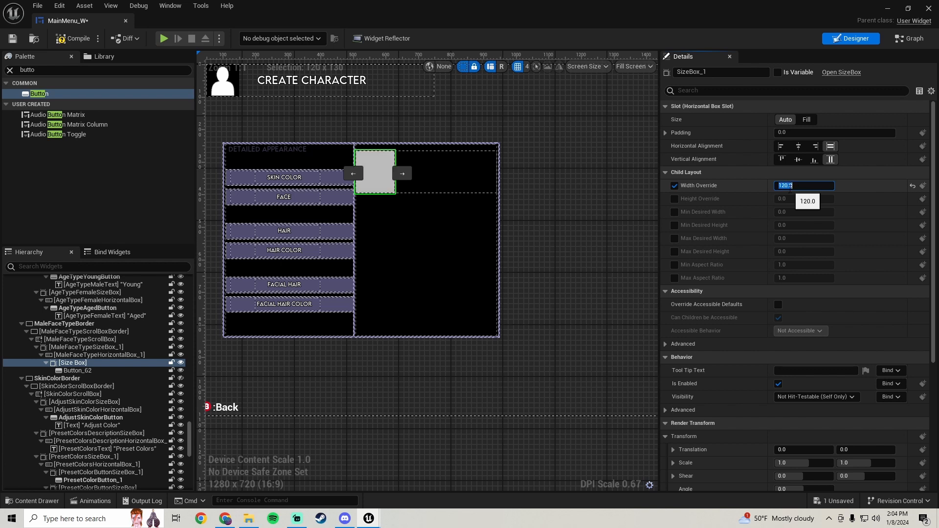
Set MaleFaceTypeHorizontalBox_1's left padding to 20
click(131, 354)
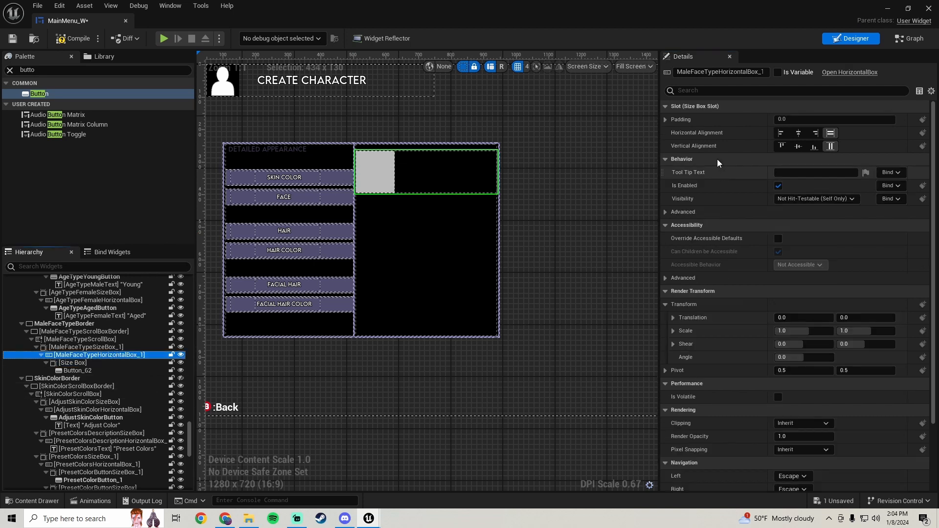
click(666, 120)
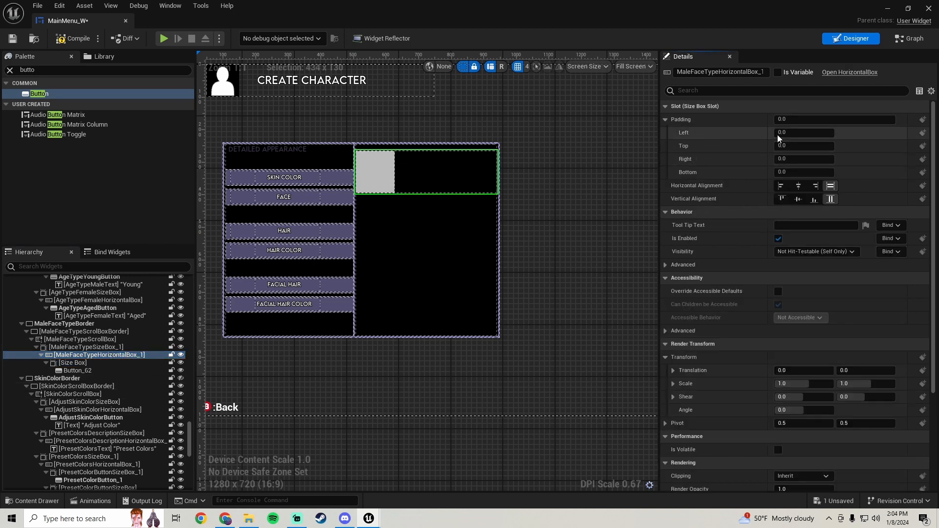
click(800, 132)
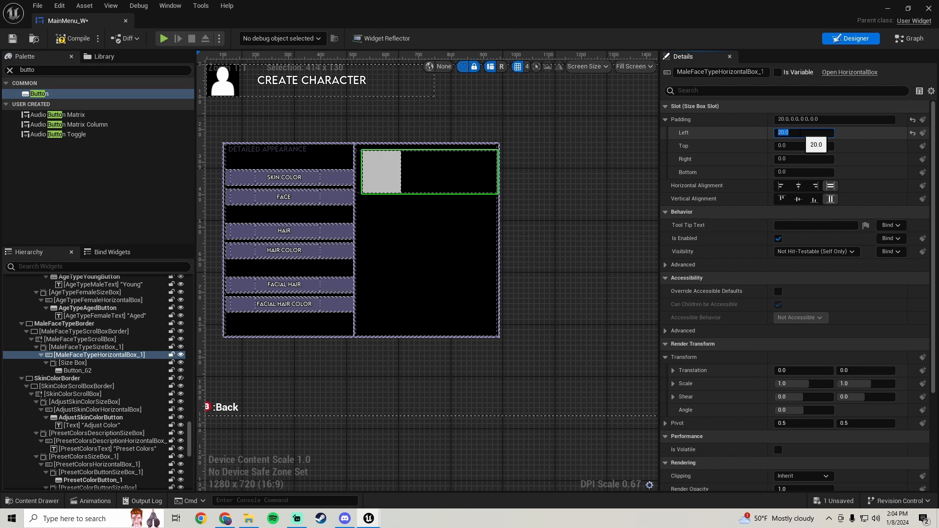
Set MaleFaceTypeHorizontalBox_1's right padding to 20
key(Return)
click(803, 160)
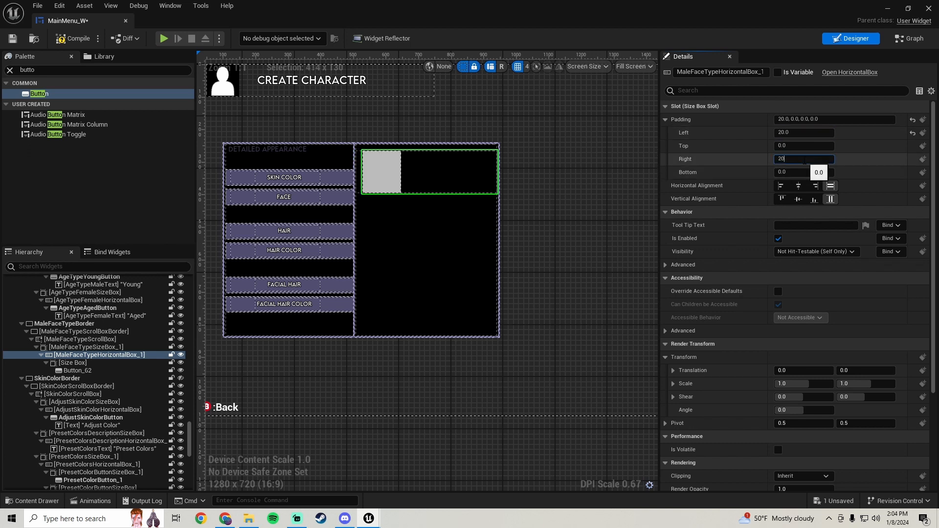
key(Return)
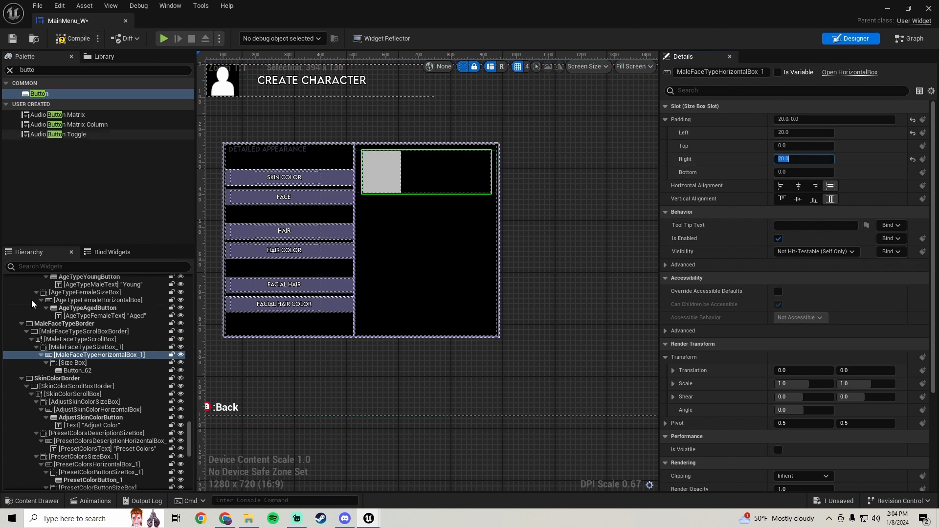
Set the face button's padding to 5 on all sides
click(77, 370)
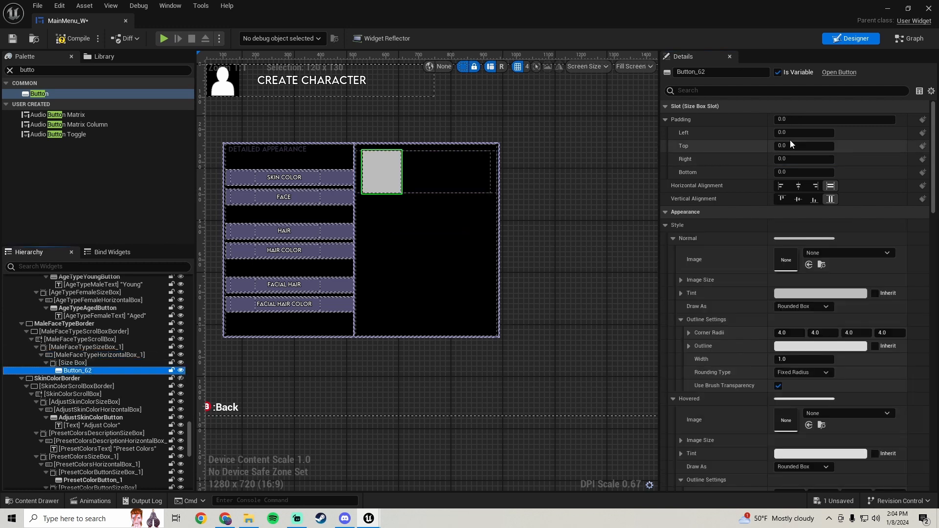
click(793, 119)
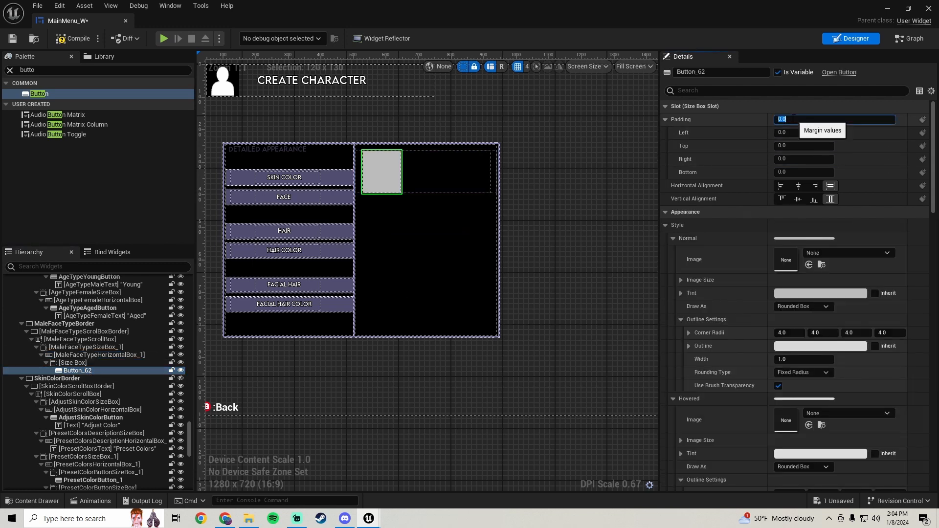
text(5)
key(Return)
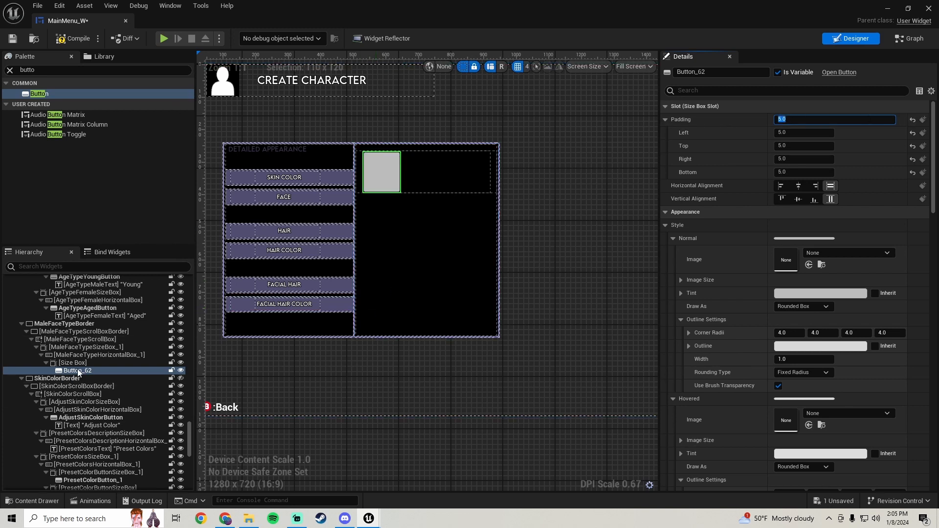
Rename the button's size box MaleFaceButtonSizeBox_1
click(73, 362)
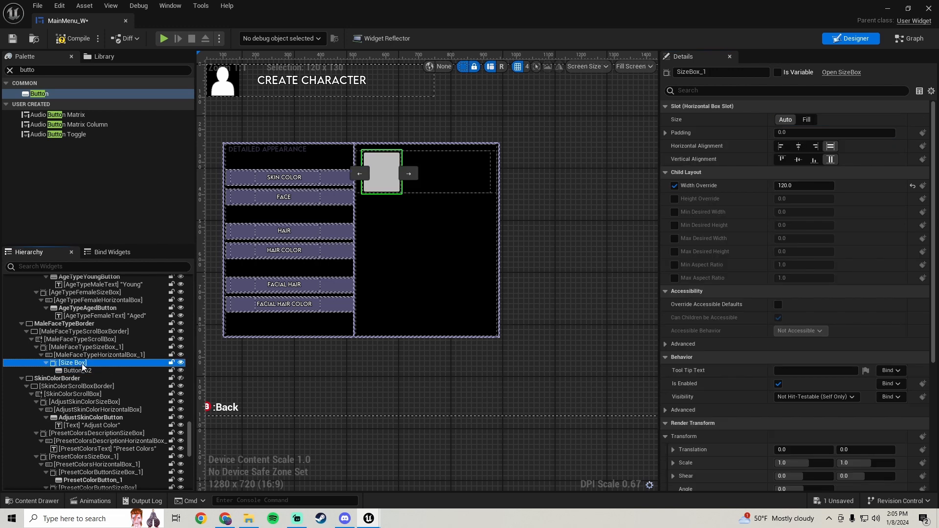
click(721, 72)
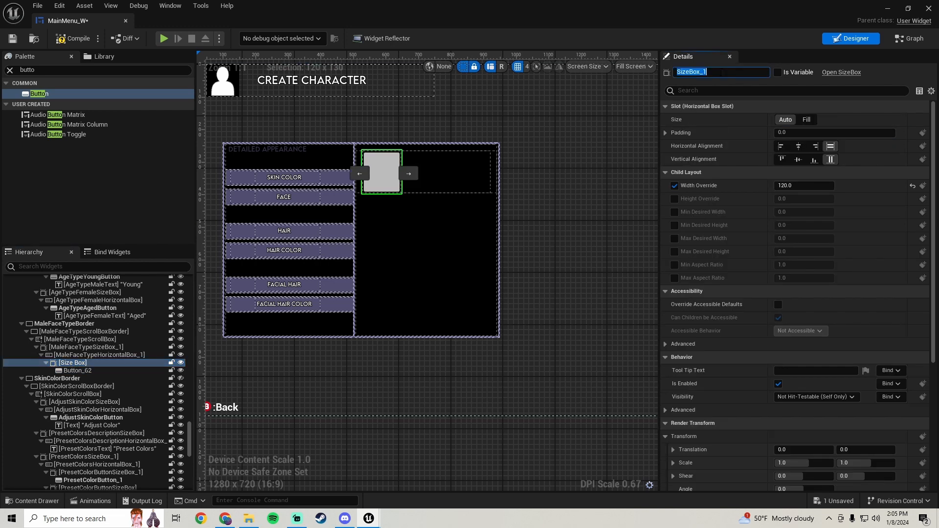
text(MaleFaceButton)
key(Return)
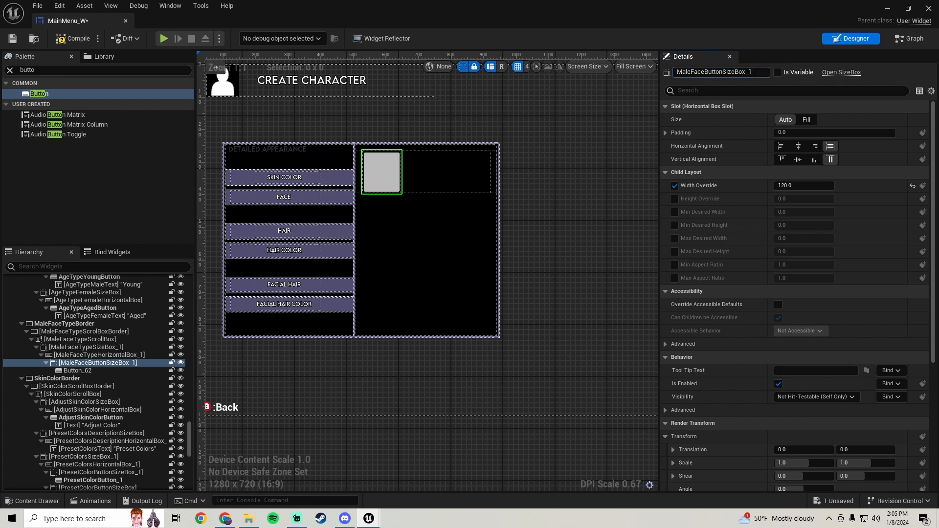
Rename the button MaleFaeButton_1
click(78, 371)
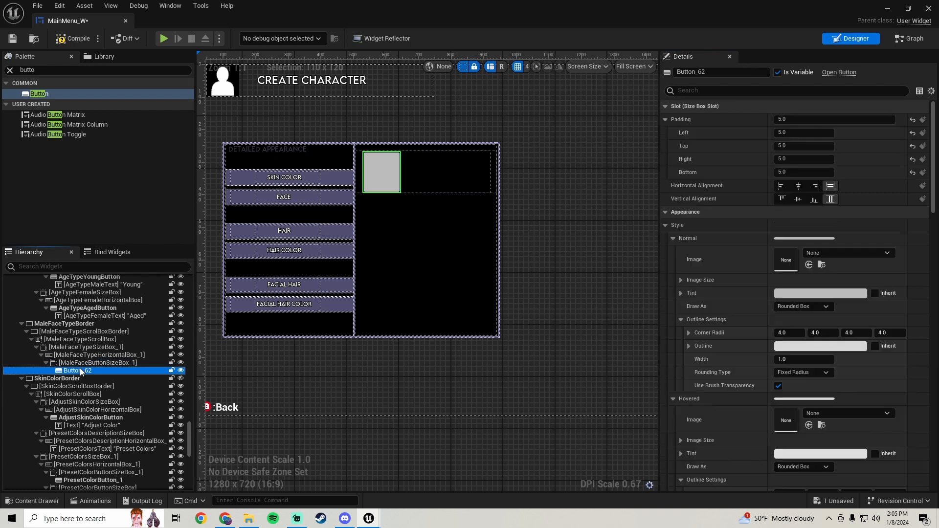
click(716, 73)
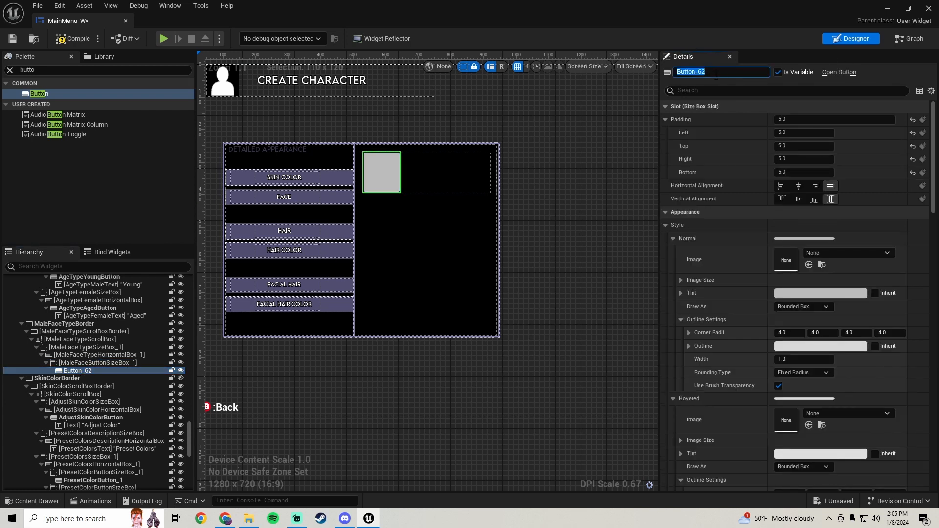
text(MaleFae)
key(Return)
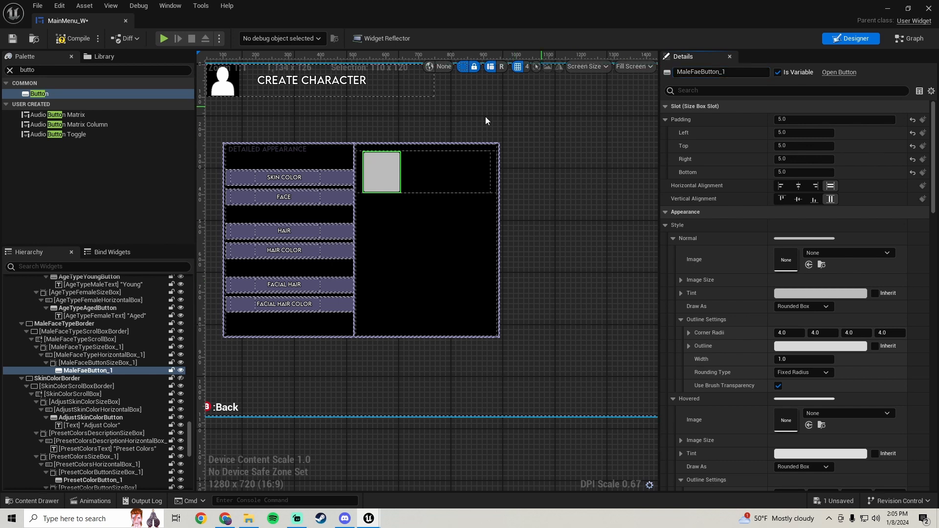
Paste and duplicate the button size box to get three face buttons in the row
click(90, 362)
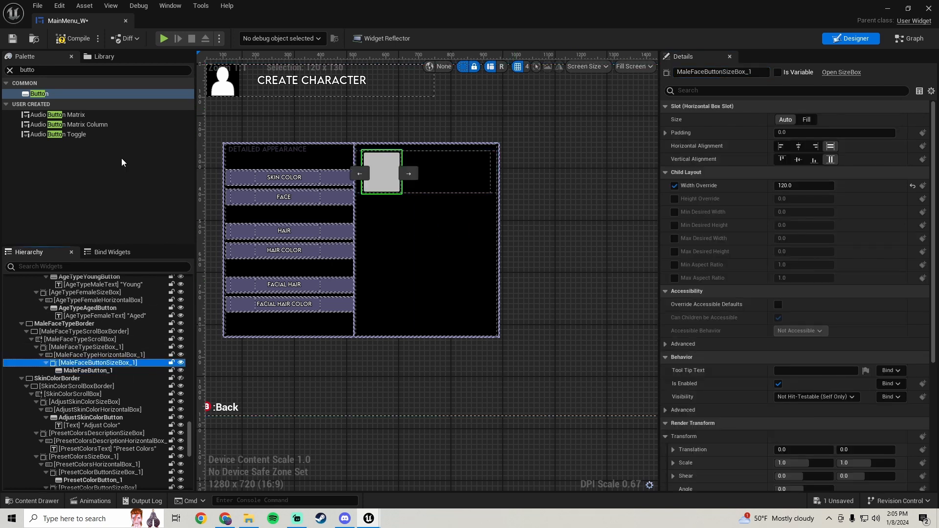
right_click(105, 363)
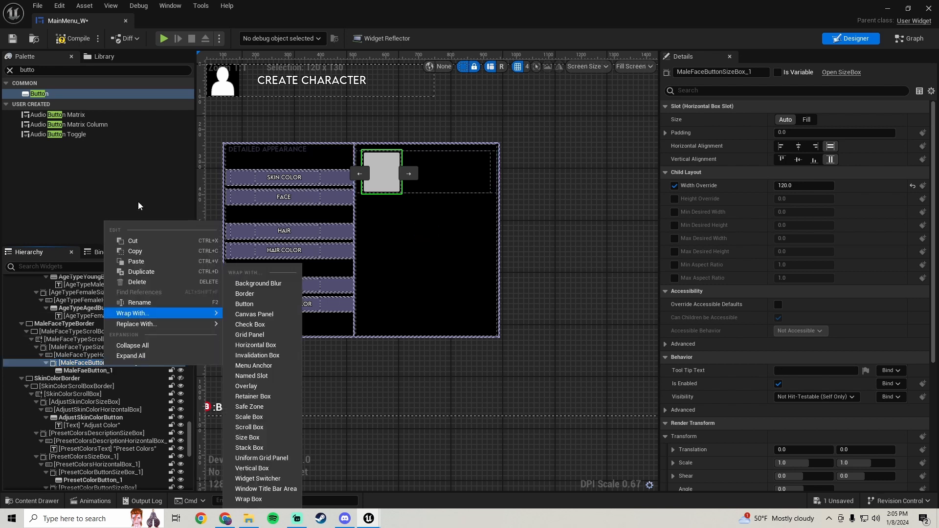
click(143, 263)
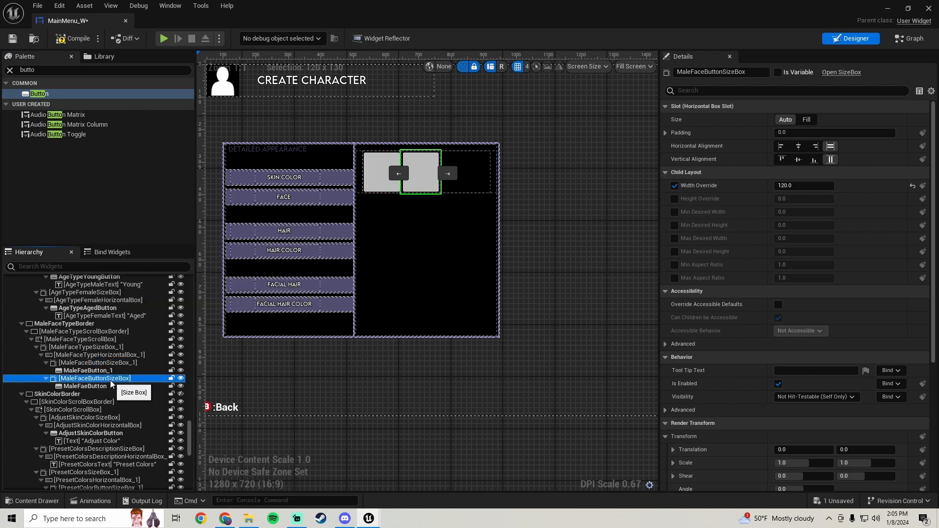
right_click(111, 382)
click(154, 285)
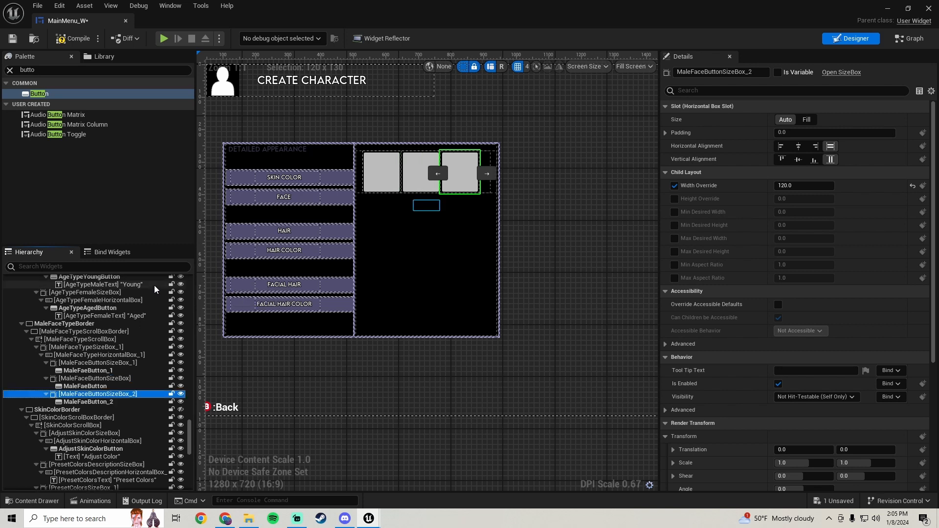
Center MaleFaceTypeHorizontalBox_1 horizontally and save the widget blueprint
click(116, 356)
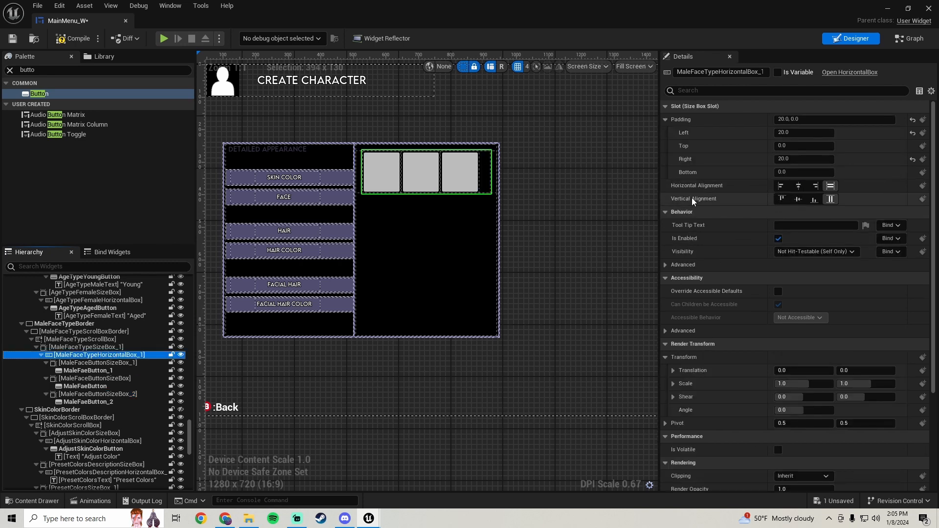
click(798, 186)
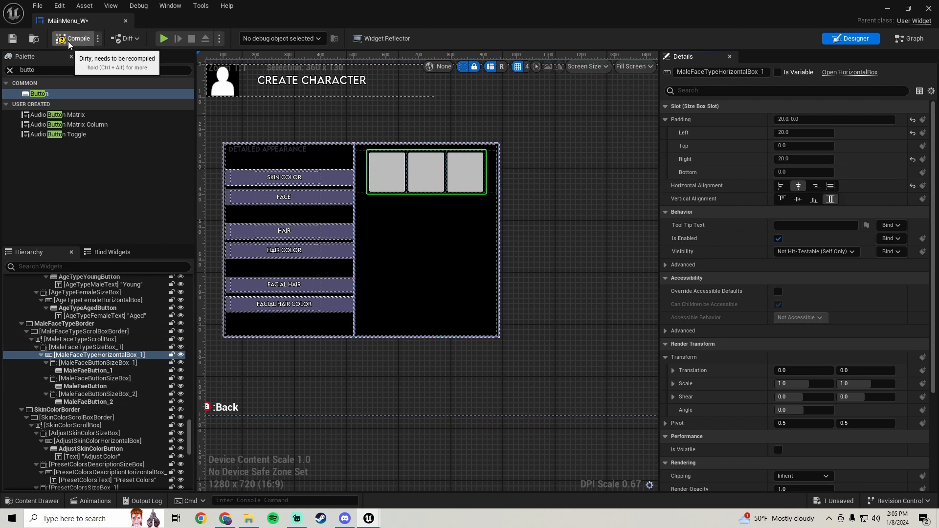
click(13, 38)
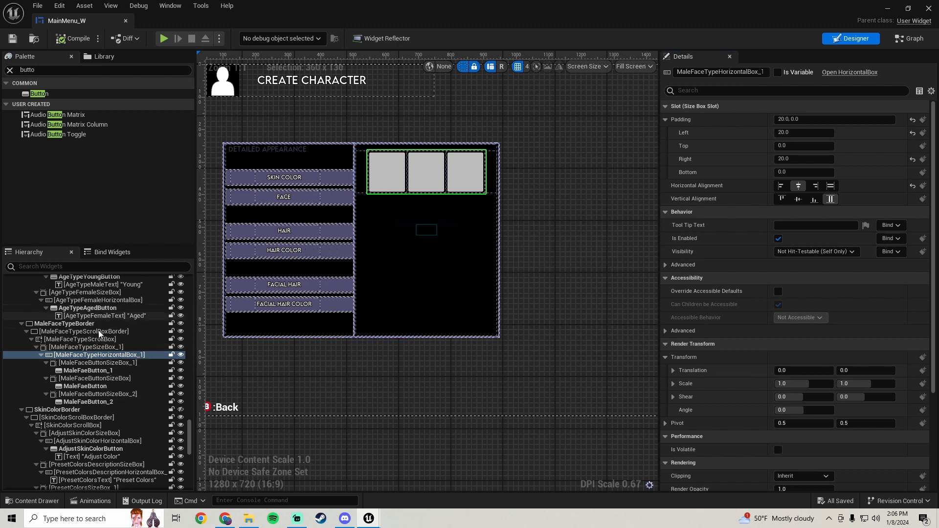
Duplicate MaleFaceTypeSizeBox_1 to add a second row of face buttons, then compile and save
click(106, 347)
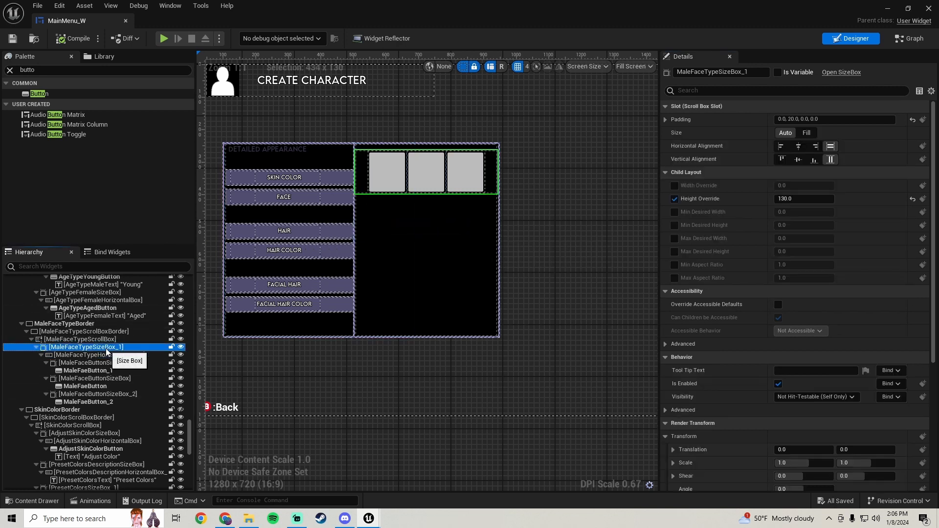
right_click(106, 347)
click(171, 402)
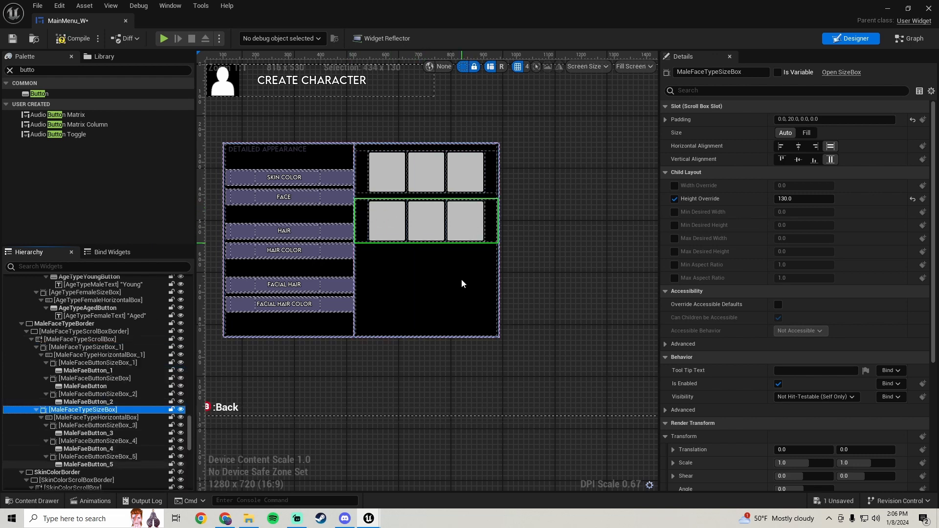
click(79, 39)
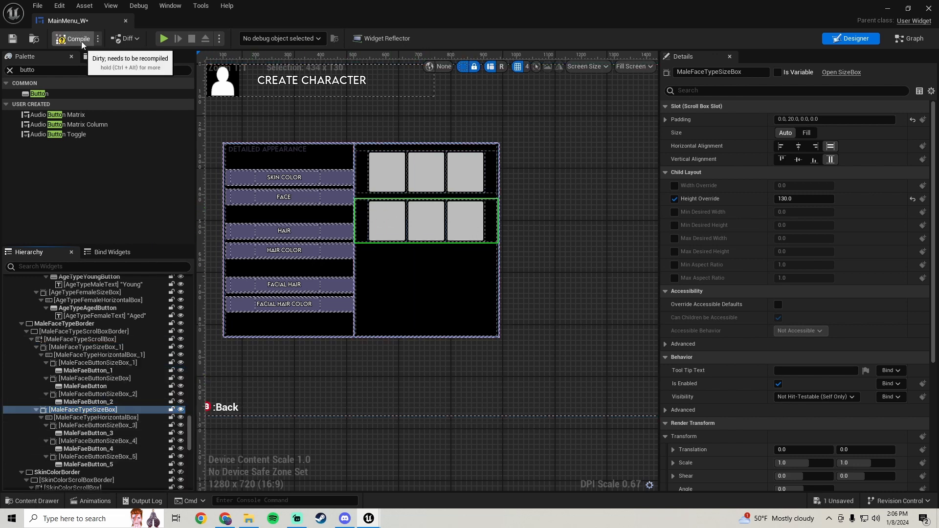
click(13, 39)
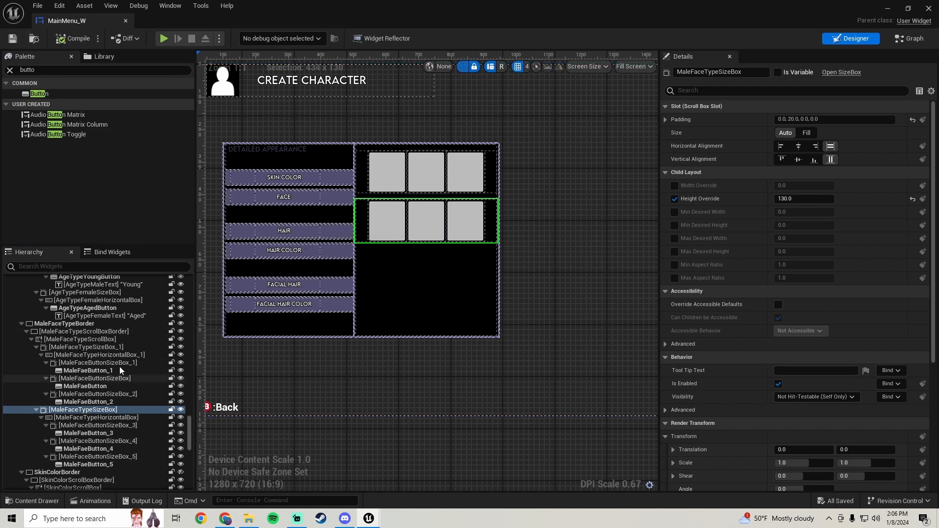
Duplicate the whole MaleFaceTypeBorder panel
click(103, 417)
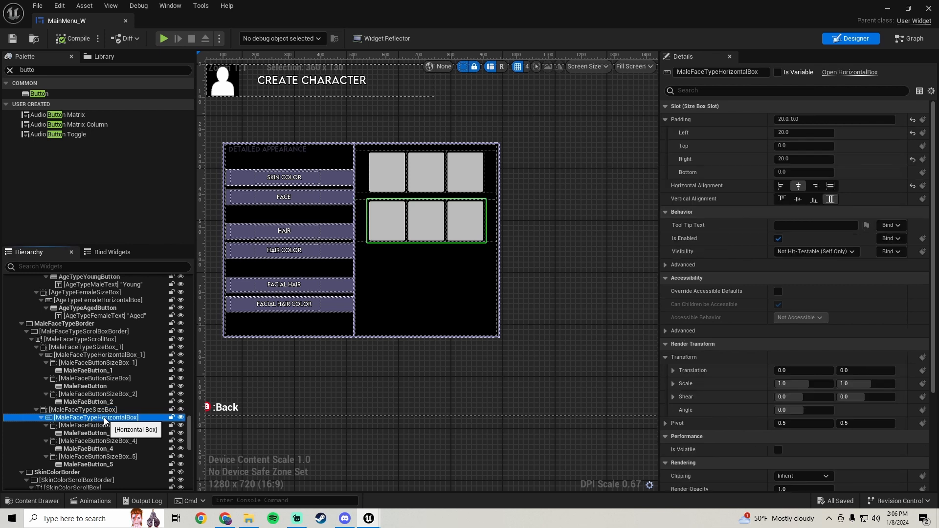
click(84, 324)
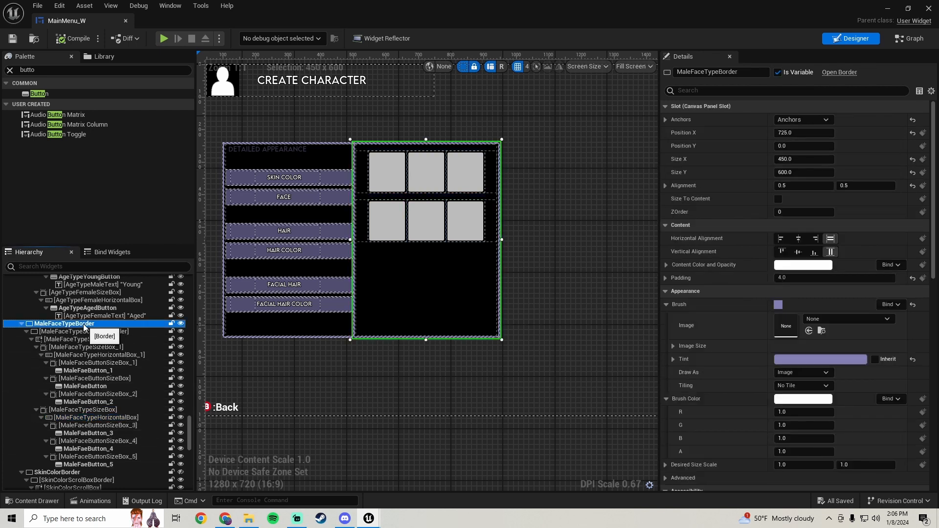
right_click(84, 326)
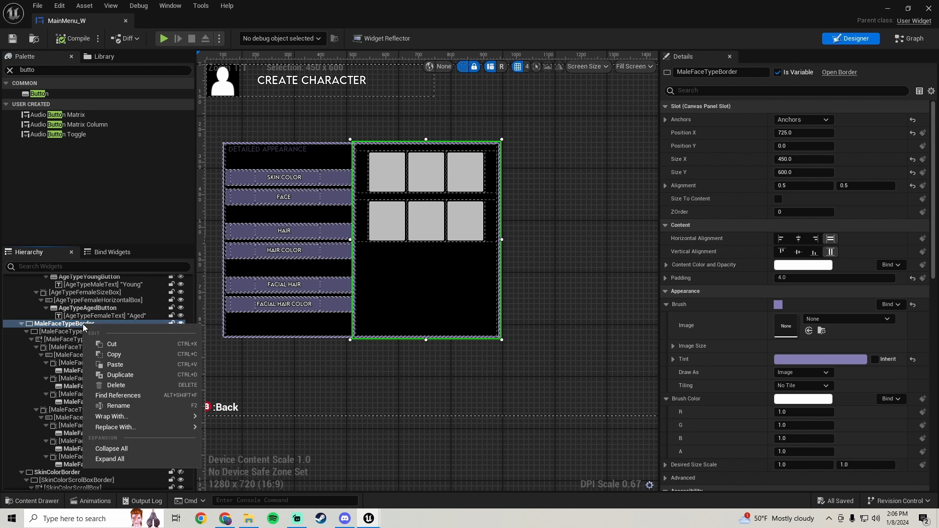
click(136, 377)
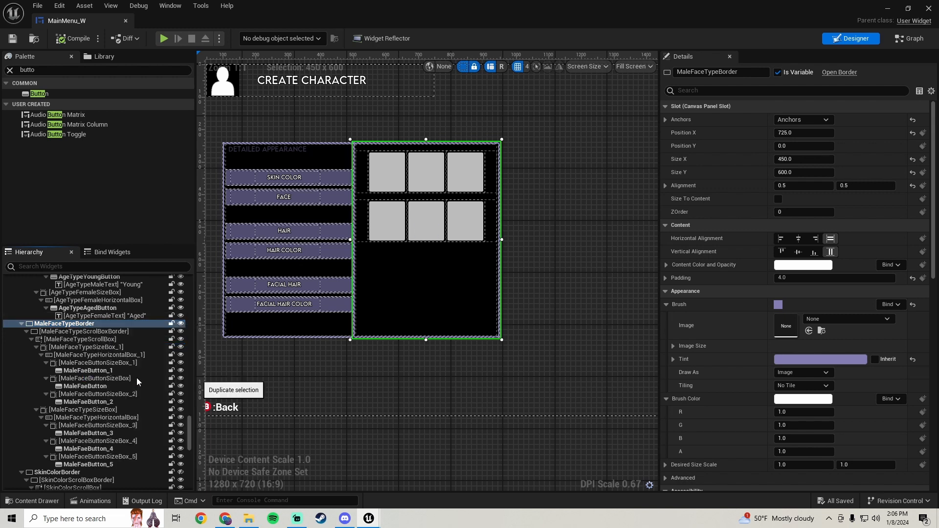
Position the duplicated border at X 725 and Y 0
scroll(416, 353, down, 1)
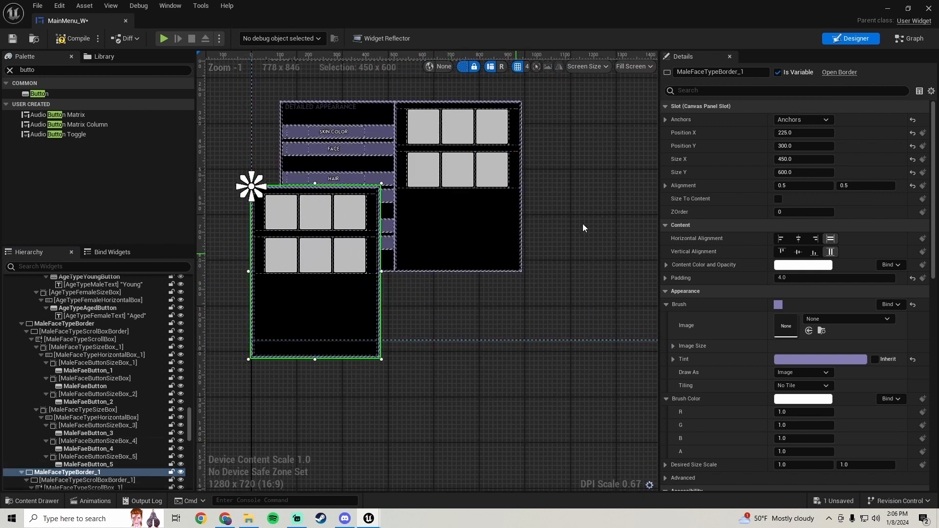
click(819, 133)
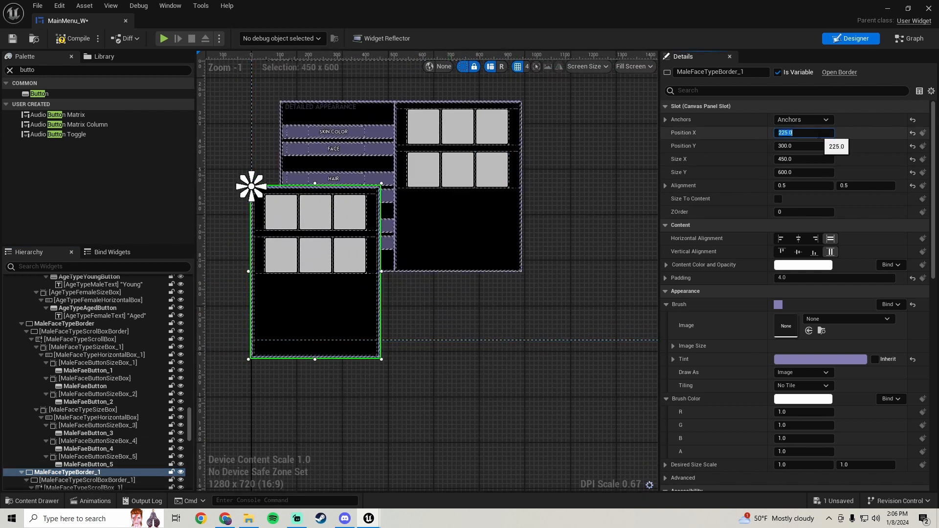
text(725)
key(Return)
click(802, 146)
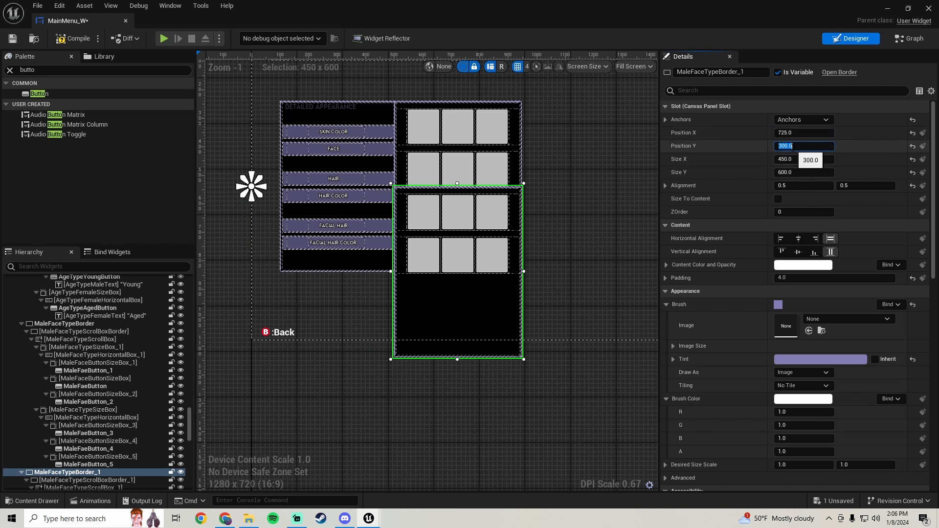
text(0)
key(Return)
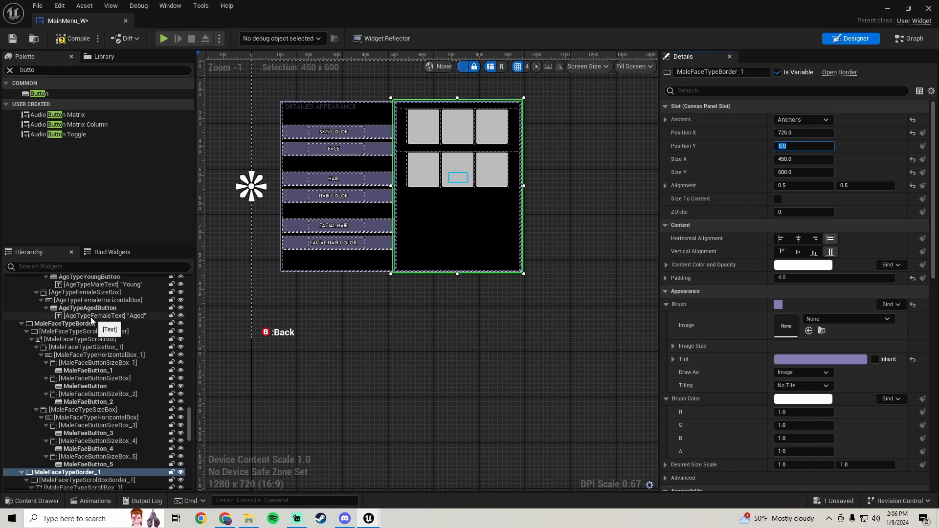
Rename the duplicated border panel to FemaleFaceTypeBorder
click(78, 324)
scroll(97, 356, up, 5)
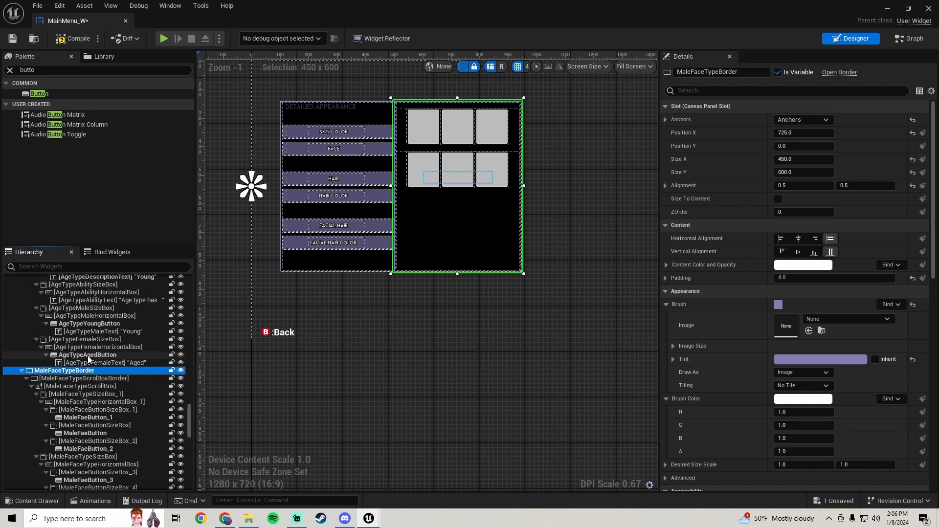
scroll(114, 353, down, 10)
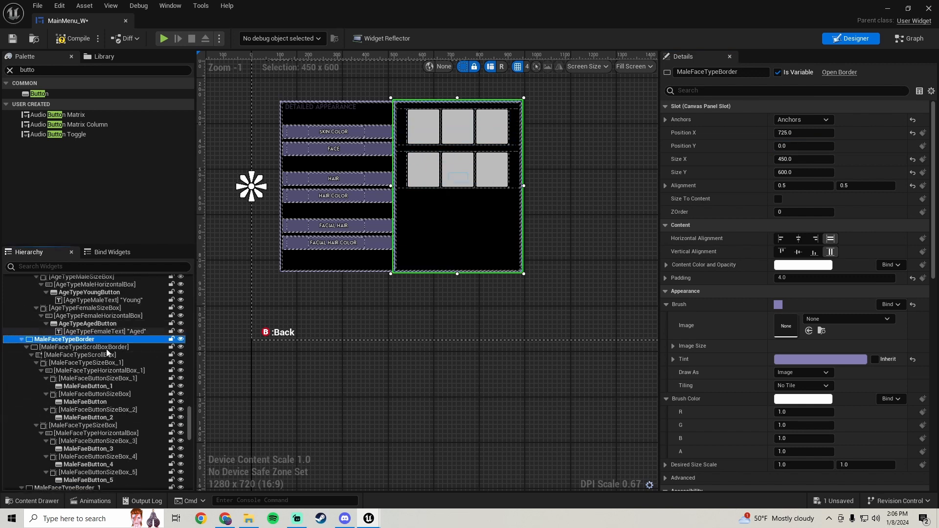
click(81, 379)
scroll(84, 378, down, 2)
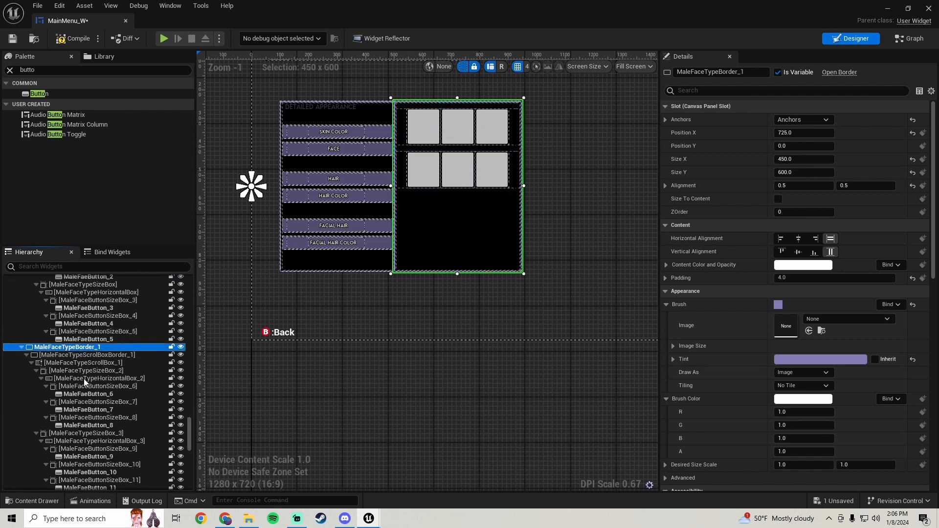
click(756, 72)
click(756, 72)
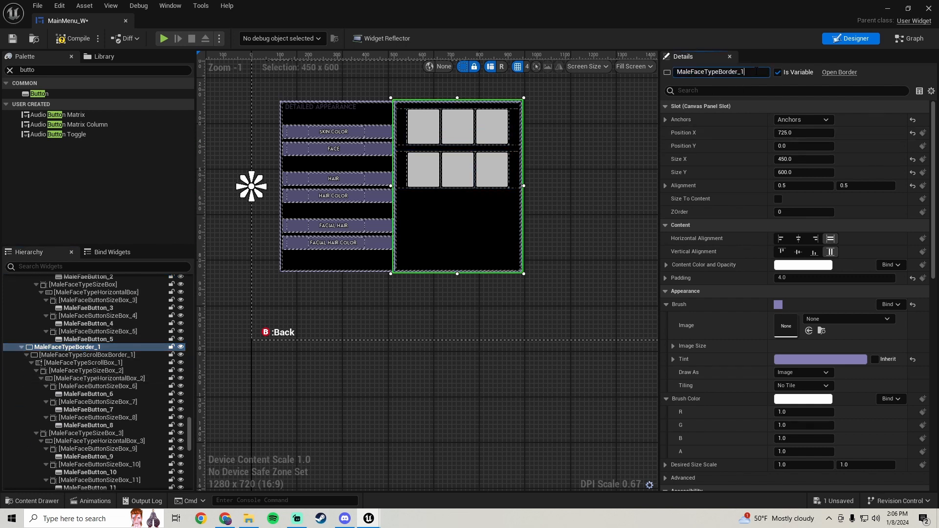
key(BackSpace)
key(BackSpace)
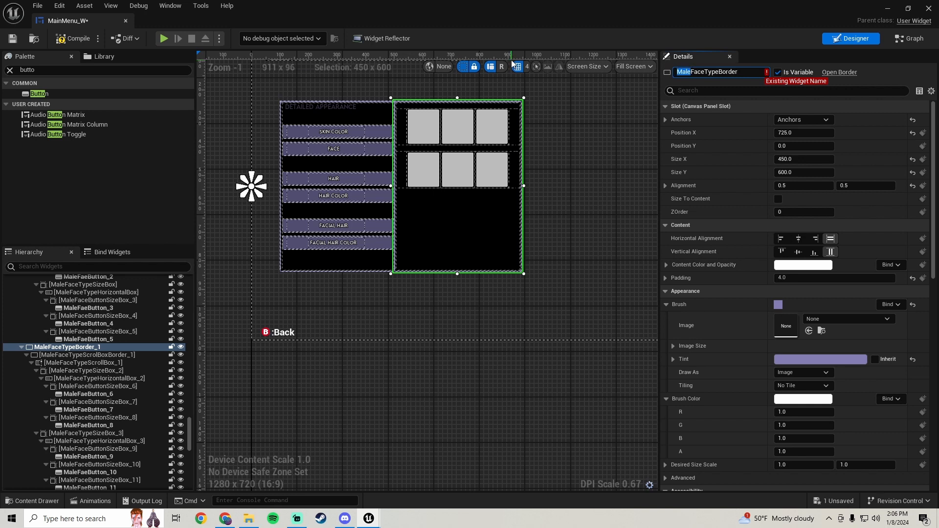
text(Female)
key(Return)
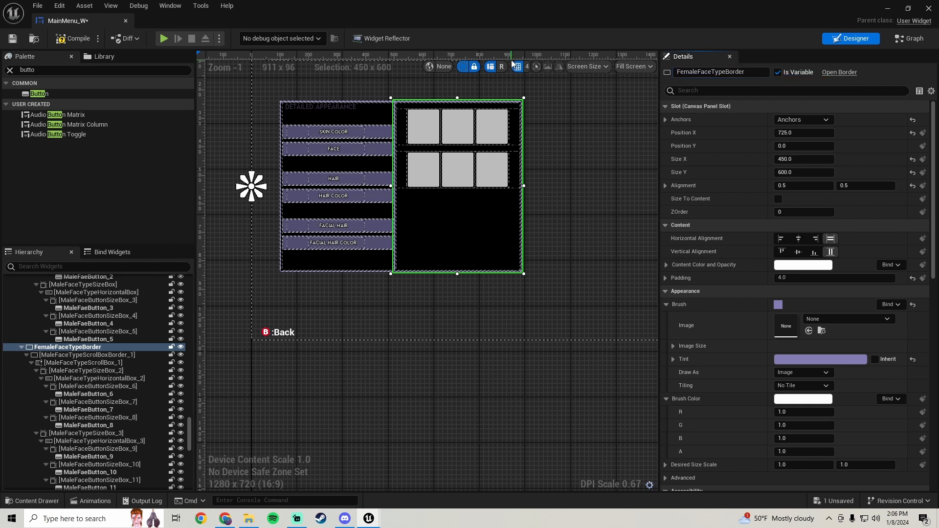
Rename the duplicated scroll box border inside it to FemaleFaceTypeScrollBoxBorder
click(96, 354)
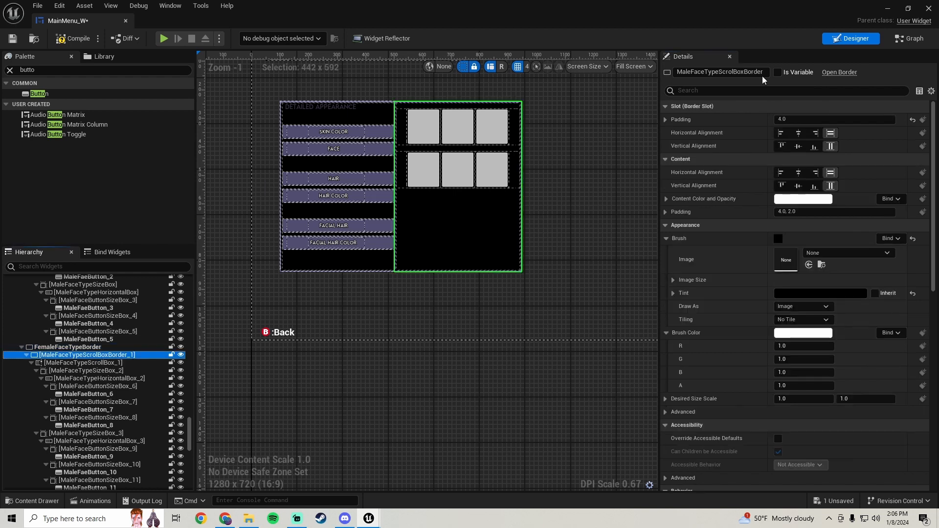
drag(761, 72, 787, 72)
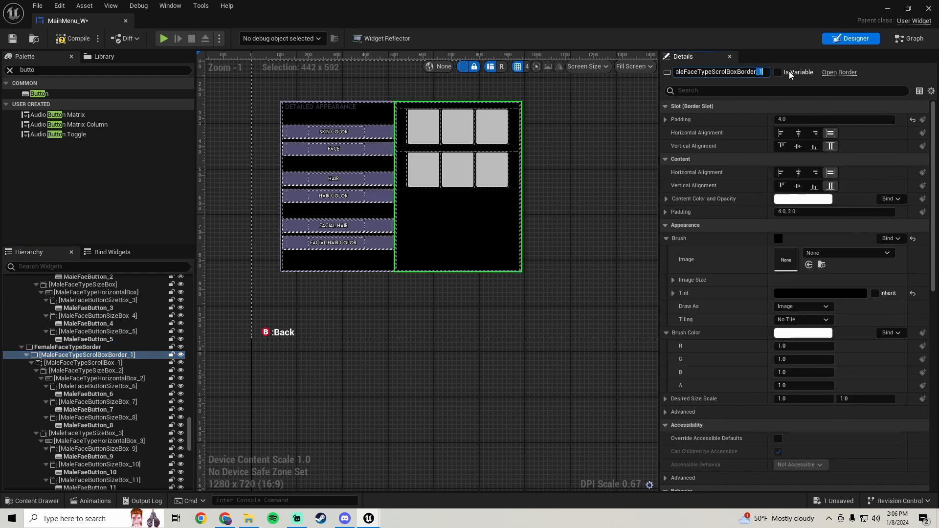
key(BackSpace)
key(BackSpace)
key(BackSpace)
key(BackSpace)
key(BackSpace)
text(Female)
key(Return)
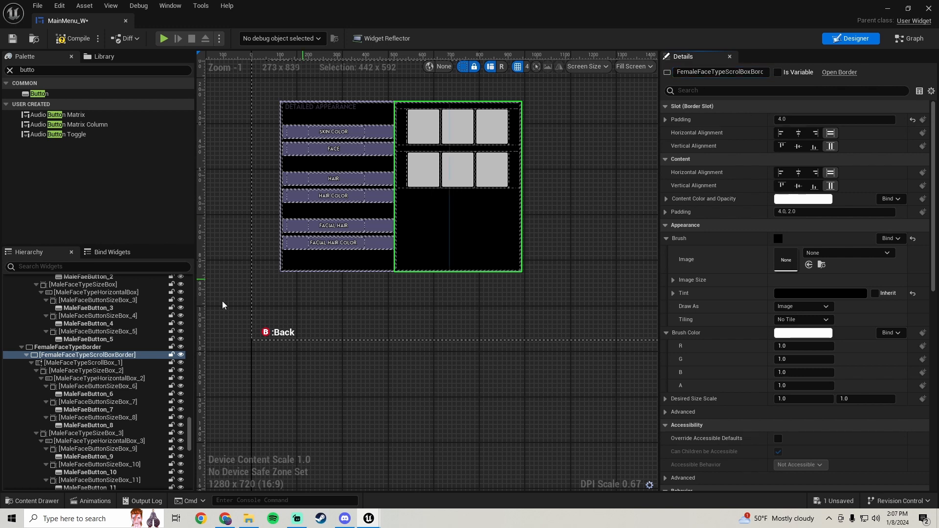
Rename the duplicated scroll box to FemaleFaceTypeScrollBox
click(97, 364)
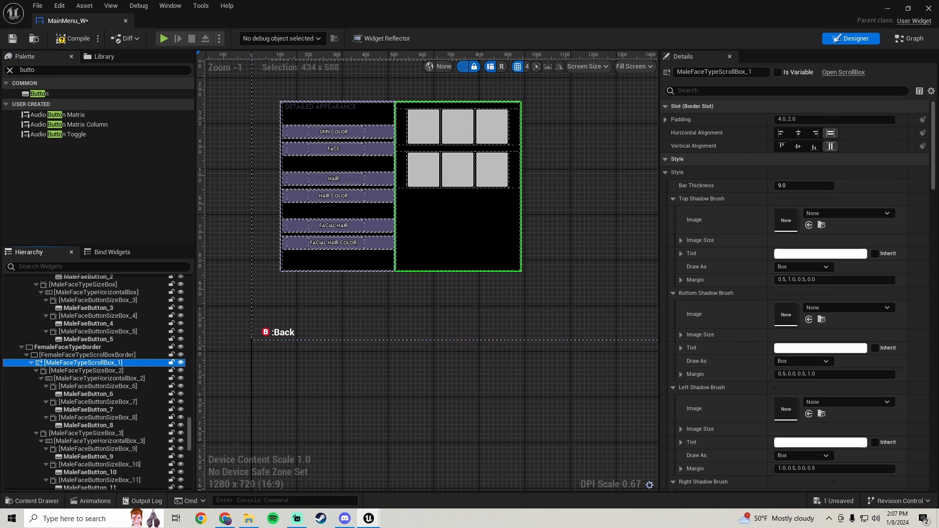
double_click(749, 72)
key(BackSpace)
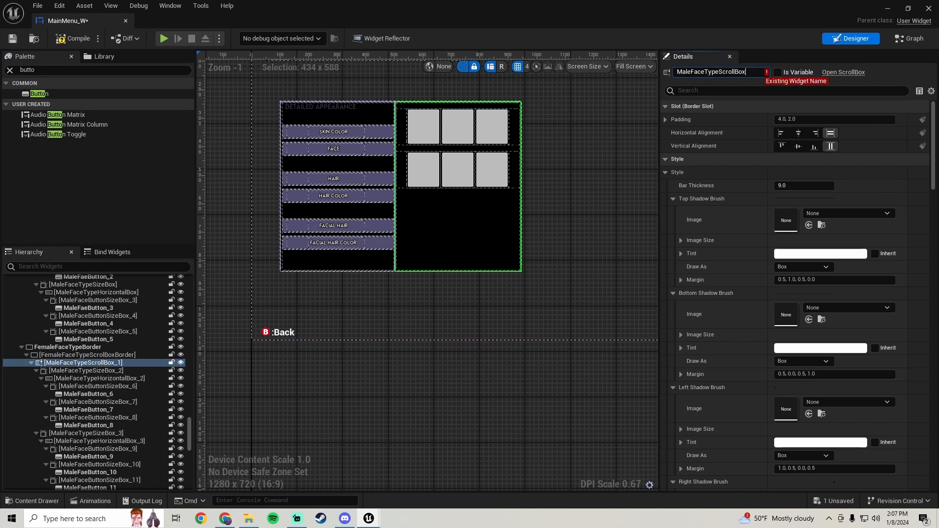
key(BackSpace)
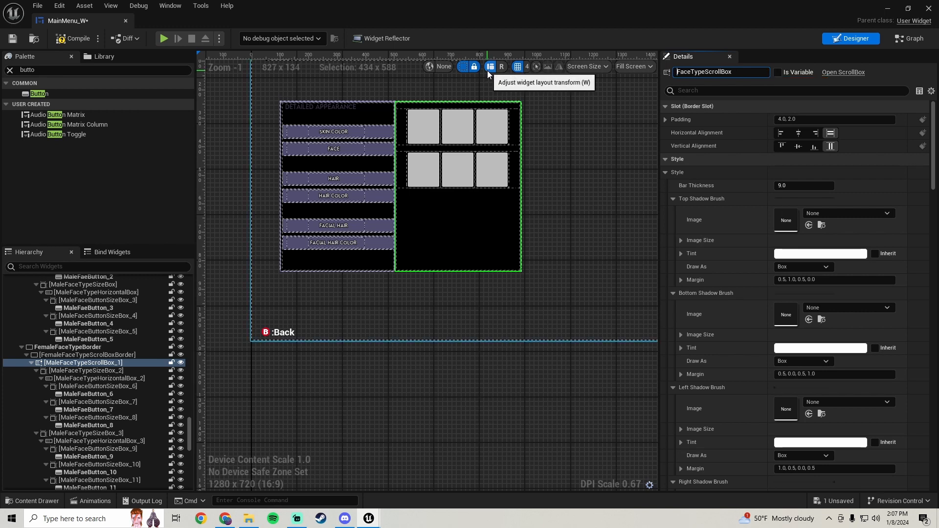
text(Female)
Rename the first duplicated face type size box to FemaleFaceTypeSizeBox_1
click(103, 371)
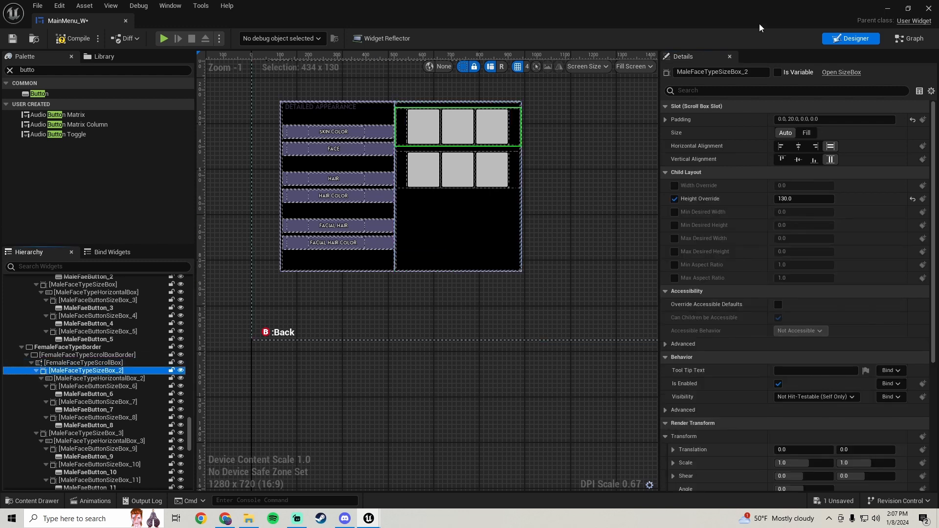
drag(742, 73, 763, 74)
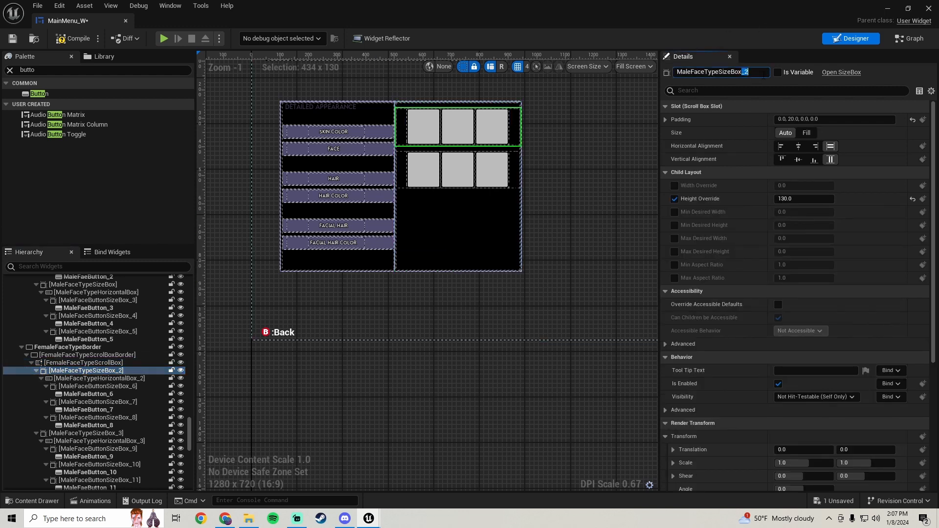
text(_1)
key(Home)
key(Delete)
key(Delete)
key(Delete)
key(Delete)
text(Female)
key(Return)
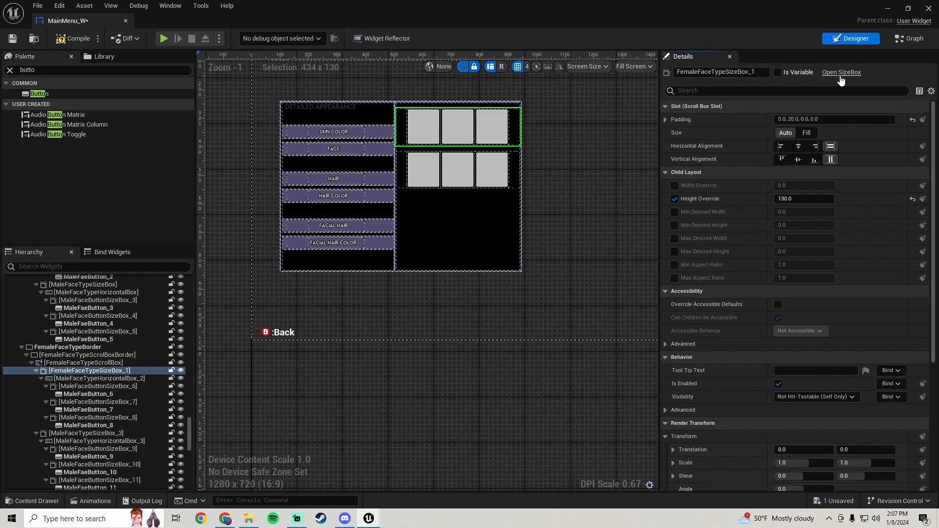
Rename the first row's horizontal box to FemaleFaceTypeHorizontalBox_1
click(99, 378)
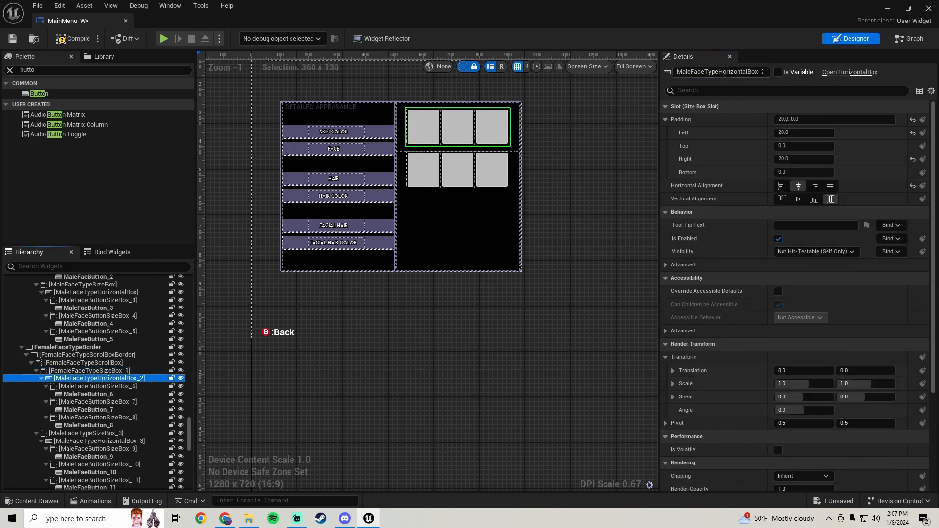
drag(757, 73, 806, 74)
key(BackSpace)
text(_)
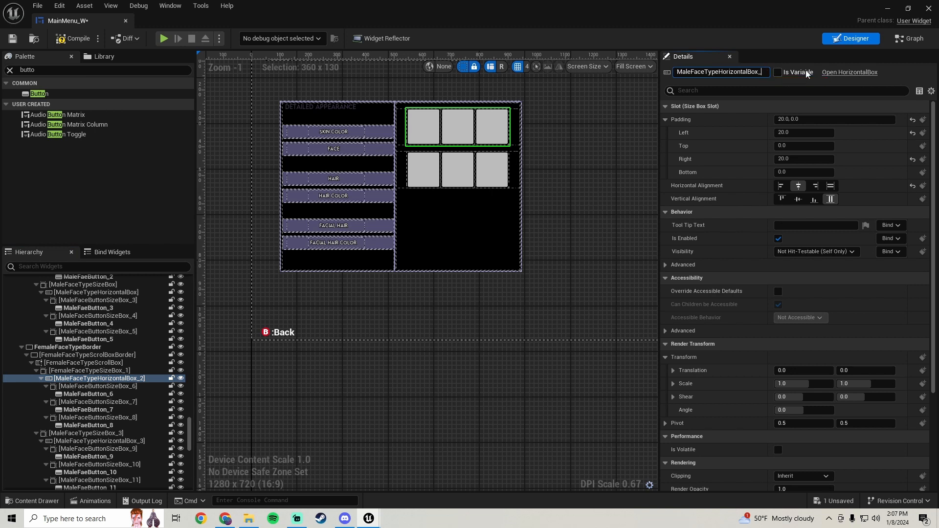
text(1)
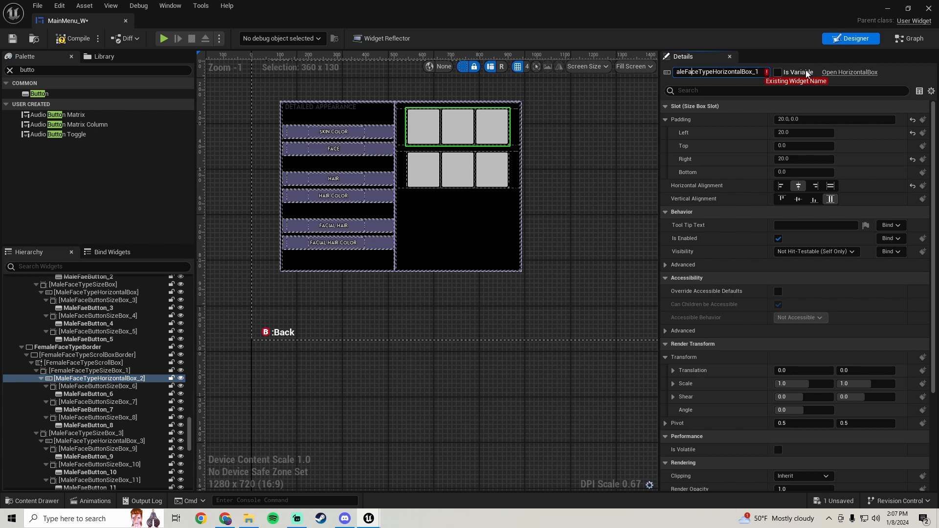
key(BackSpace)
key(BackSpace)
key(BackSpace)
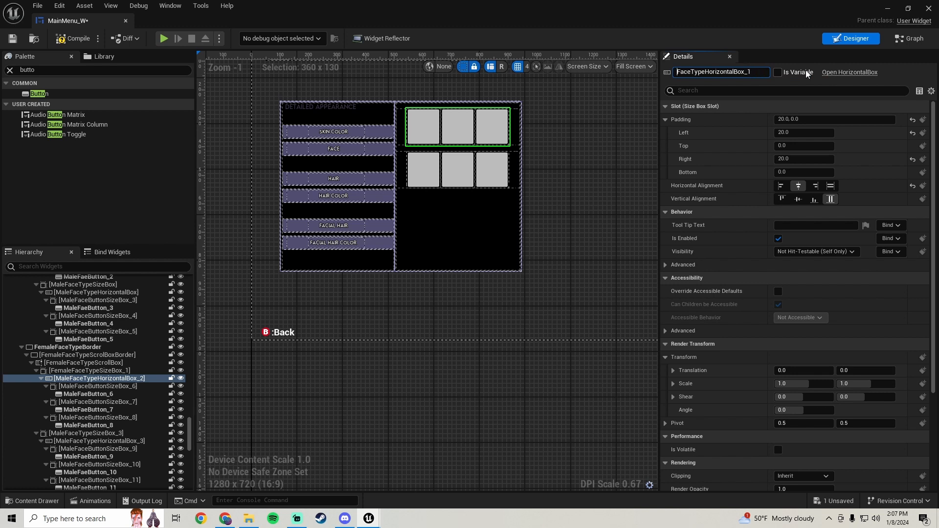
text(Female)
key(Return)
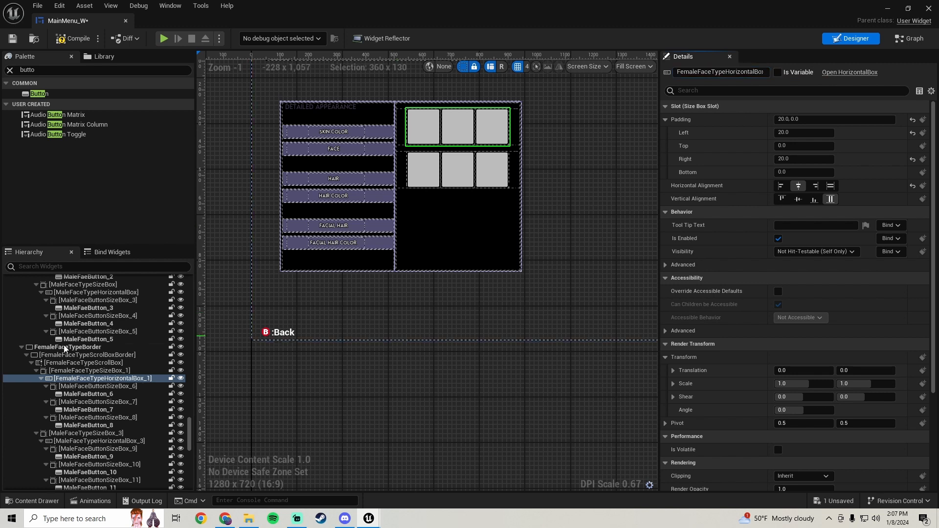
Rename the first button size box in that row to FemaleFaceButtonSizeBox_1
click(103, 387)
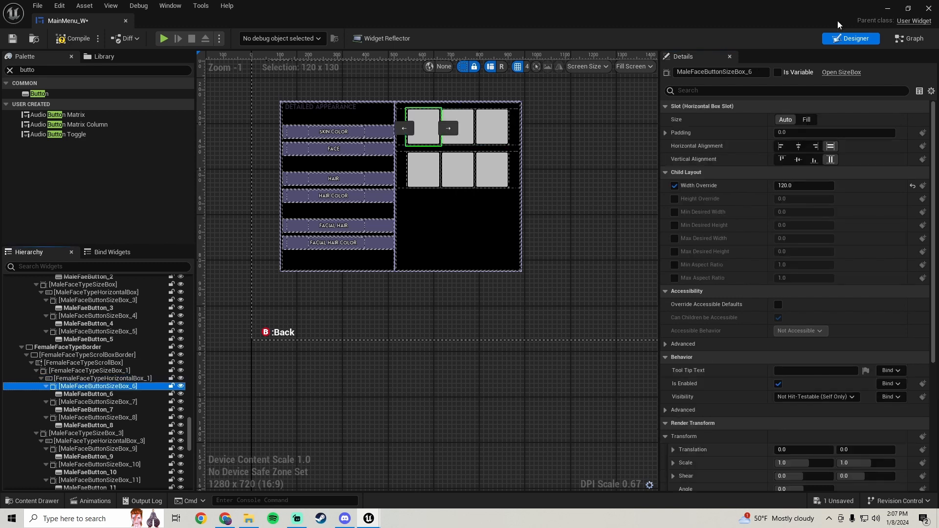
click(751, 72)
key(BackSpace)
text(1)
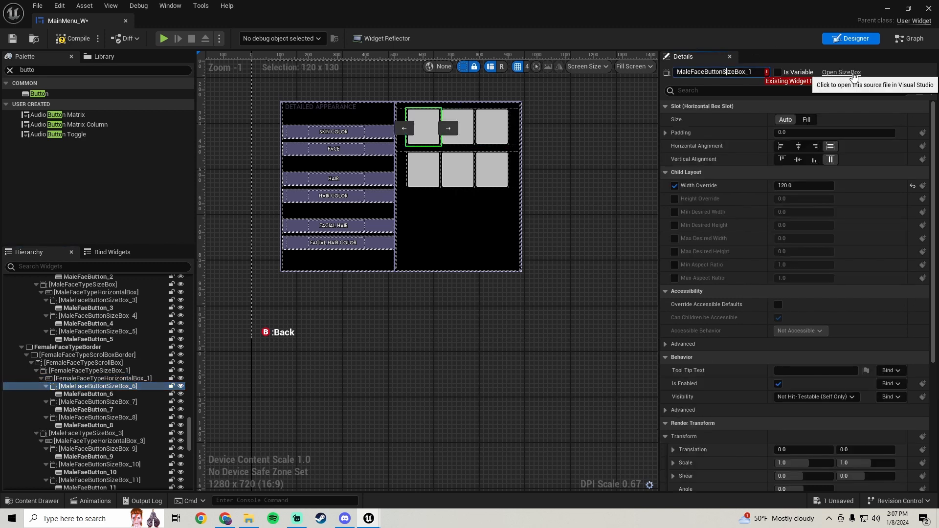
key(BackSpace)
key(BackSpace)
key(BackSpace)
key(BackSpace)
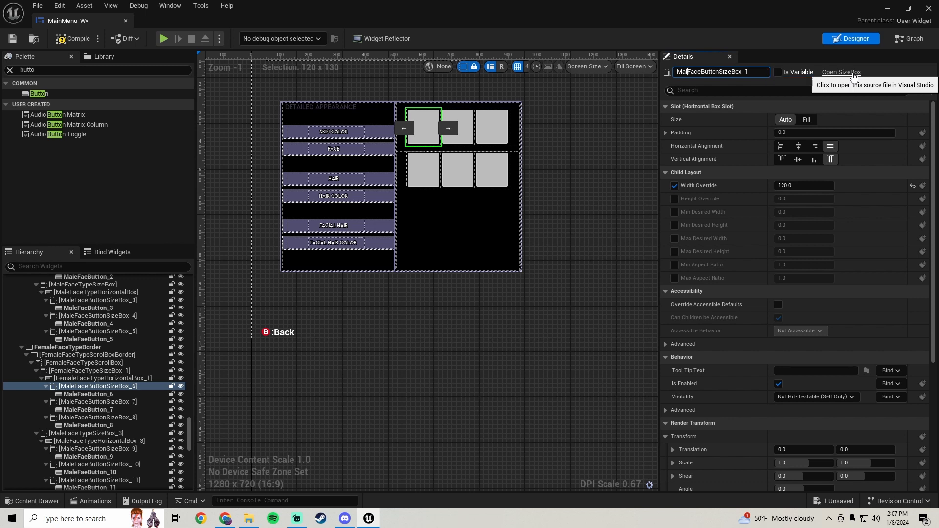
text(Female)
key(Return)
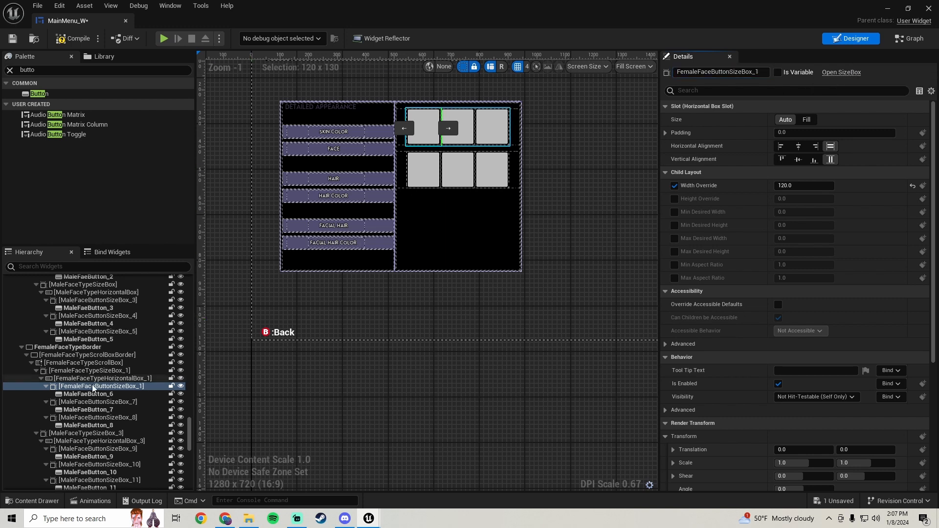
Rename the first face button in the duplicated panel to FemaleFaceButton_1
click(88, 393)
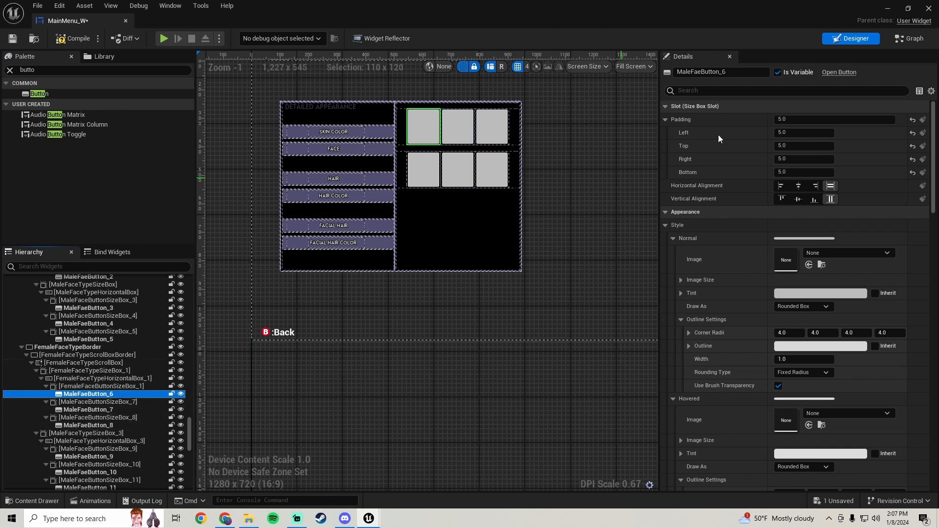
double_click(722, 72)
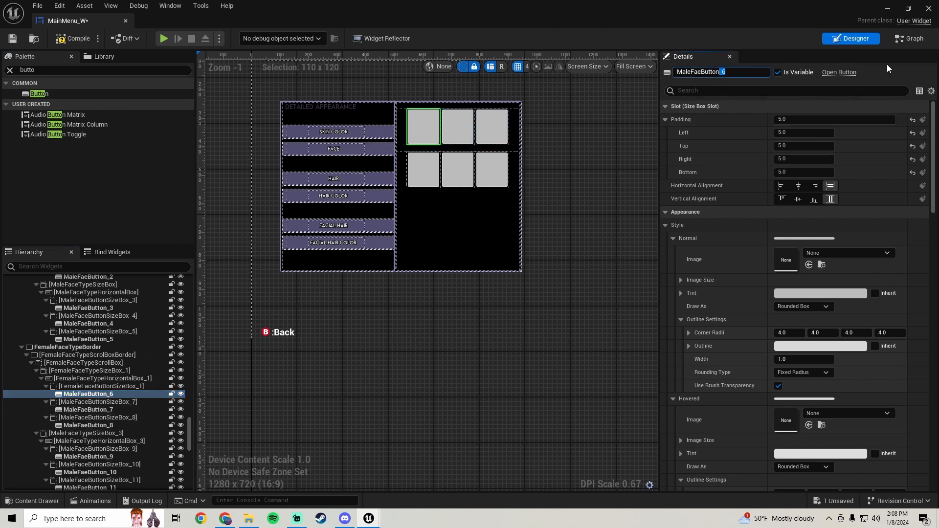
text(_1)
key(BackSpace)
key(BackSpace)
key(BackSpace)
key(BackSpace)
text(FemaleFac)
key(BackSpace)
text(c)
key(Return)
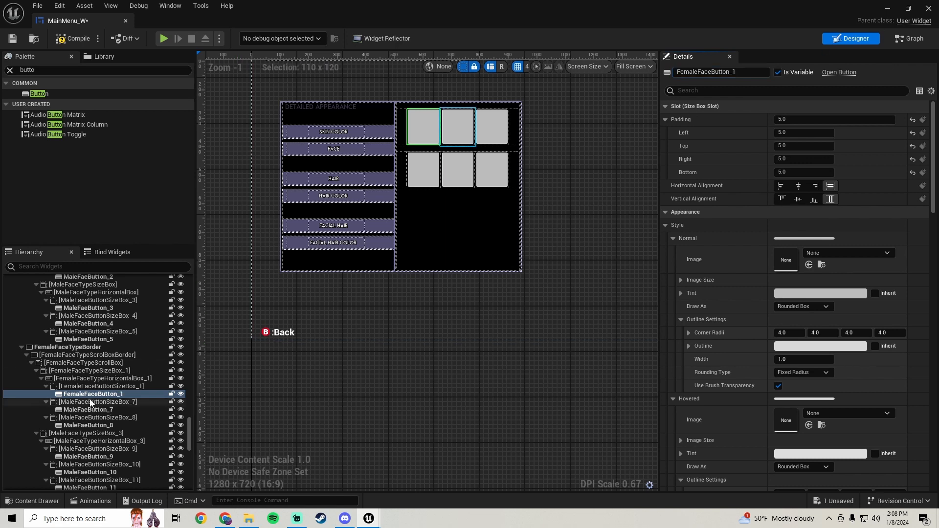
Rename the second button size box in the row to FemaleFaceButtonSizeBox_2
click(113, 401)
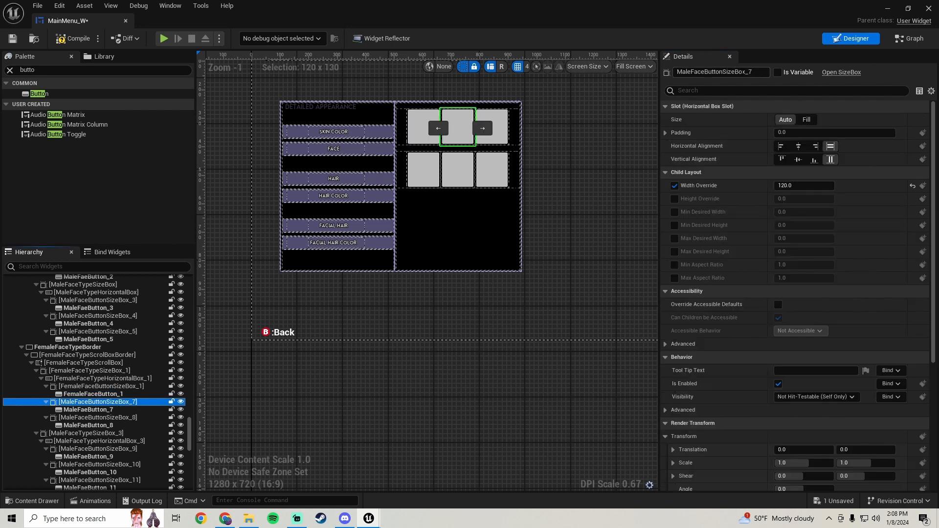
drag(748, 72, 882, 72)
key(BackSpace)
key(BackSpace)
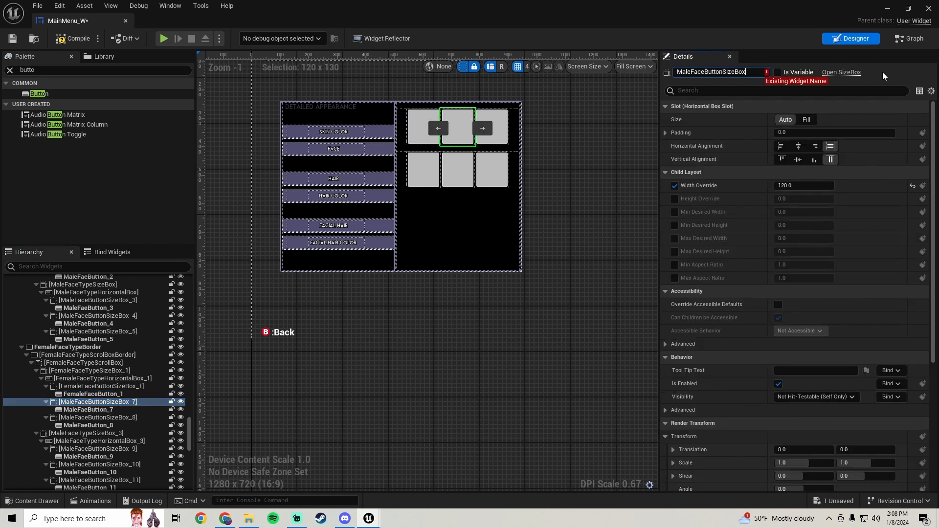
text(_2)
key(Right)
key(BackSpace)
key(BackSpace)
key(BackSpace)
key(BackSpace)
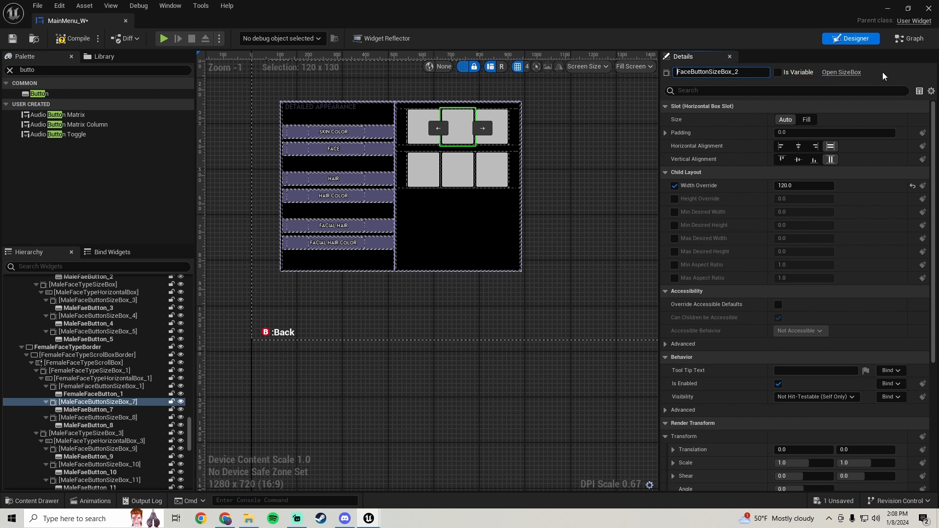
text(Female)
key(Return)
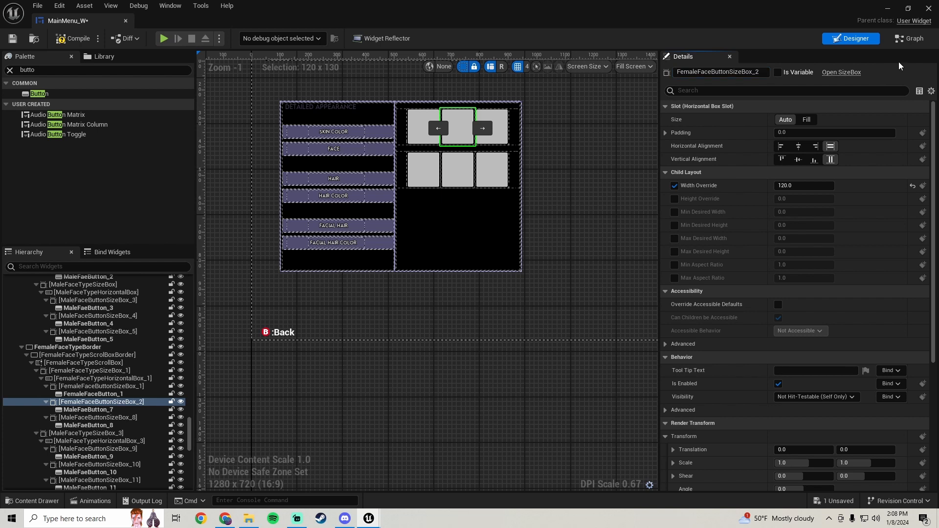
Rename the second face button in the duplicated panel to FemaleFaceButton_2
click(95, 411)
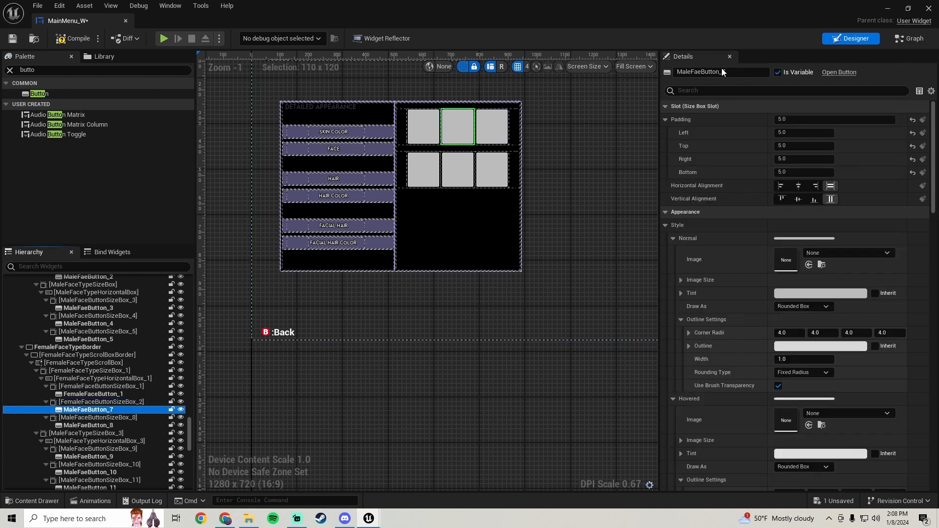
drag(719, 73, 887, 75)
key(BackSpace)
text(_2)
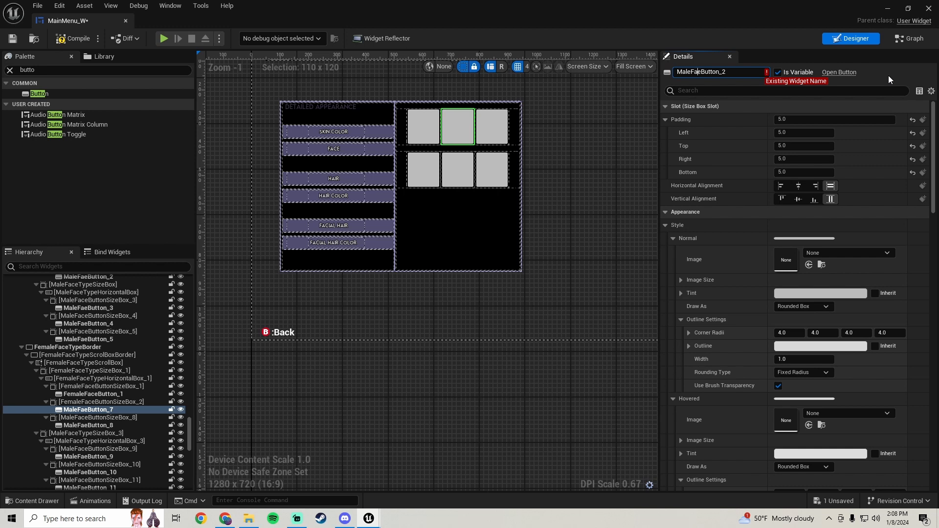
text(x)
key(BackSpace)
text(a)
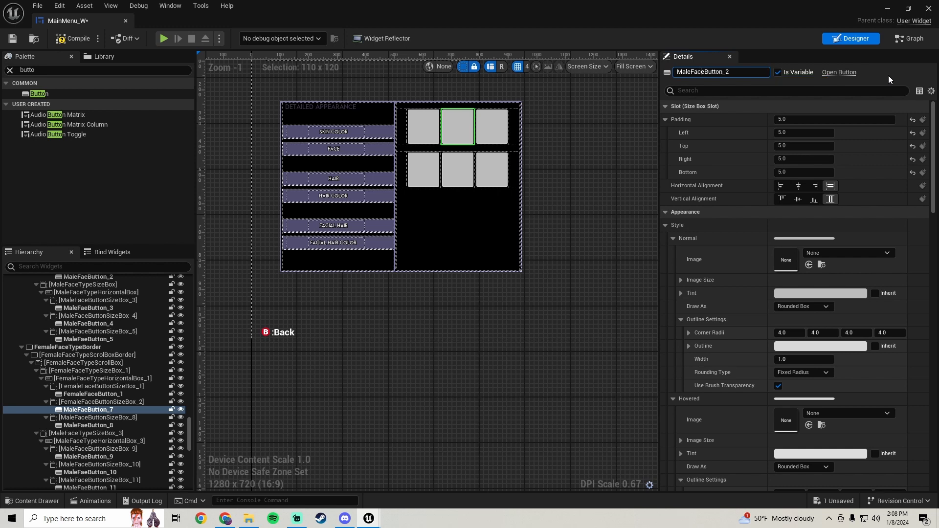
key(BackSpace)
key(BackSpace)
key(BackSpace)
key(BackSpace)
text(Female)
key(Return)
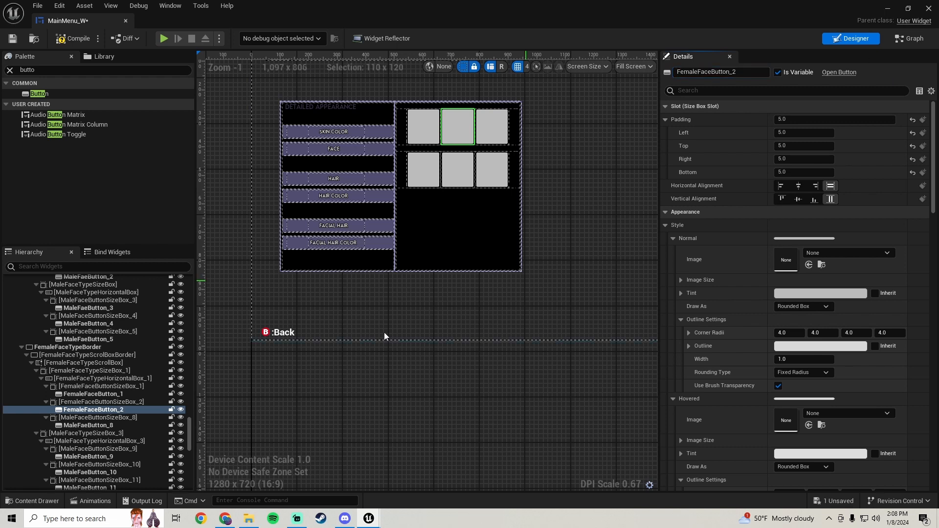
Rename the third button size box in the duplicated panel's first row to FemaleFaceButtonSizeBox_3
click(110, 418)
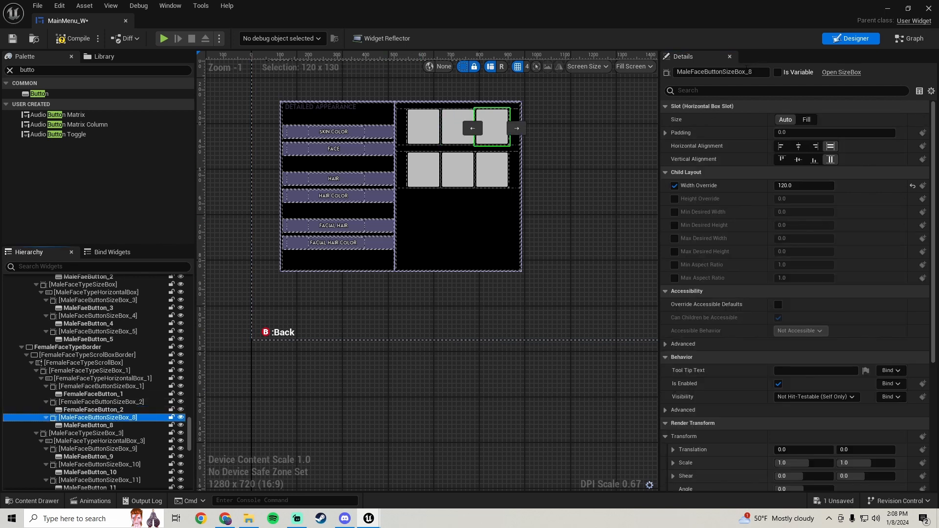
click(749, 71)
key(BackSpace)
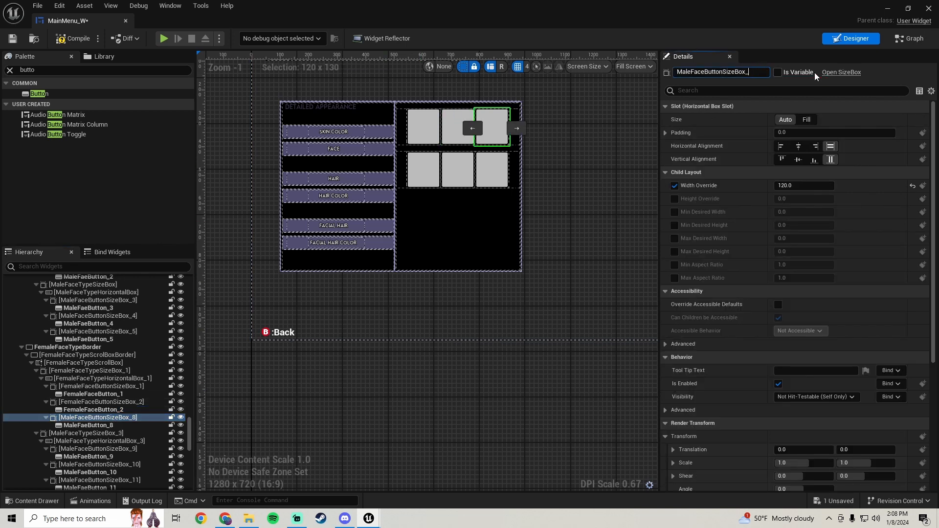
text(3)
key(Left)
key(Left)
key(Left)
key(Left)
key(Left)
key(Left)
key(Left)
key(Left)
key(Left)
key(Left)
key(Left)
key(Left)
key(Left)
key(Left)
key(BackSpace)
key(BackSpace)
key(BackSpace)
key(BackSpace)
text(Female)
key(Return)
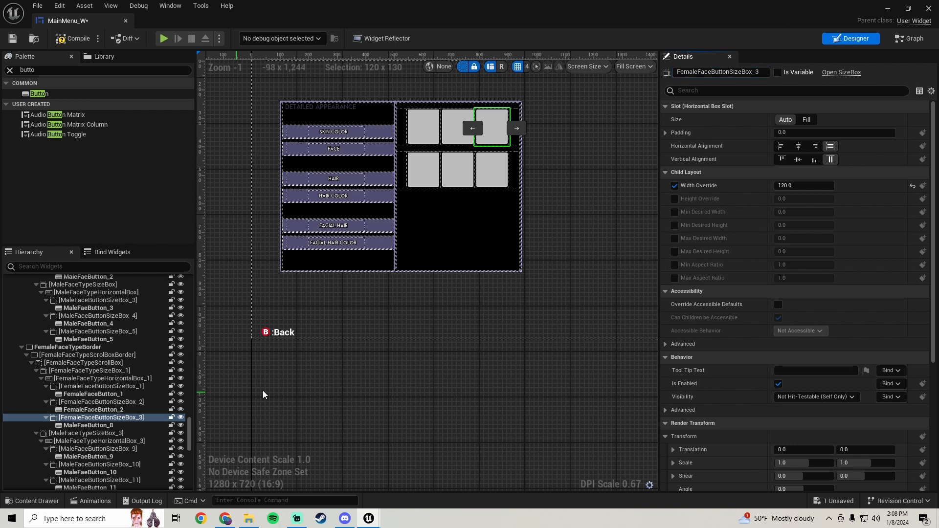
Rename the third face button in the duplicated panel's first row to FemaleFaceButton_3
click(104, 427)
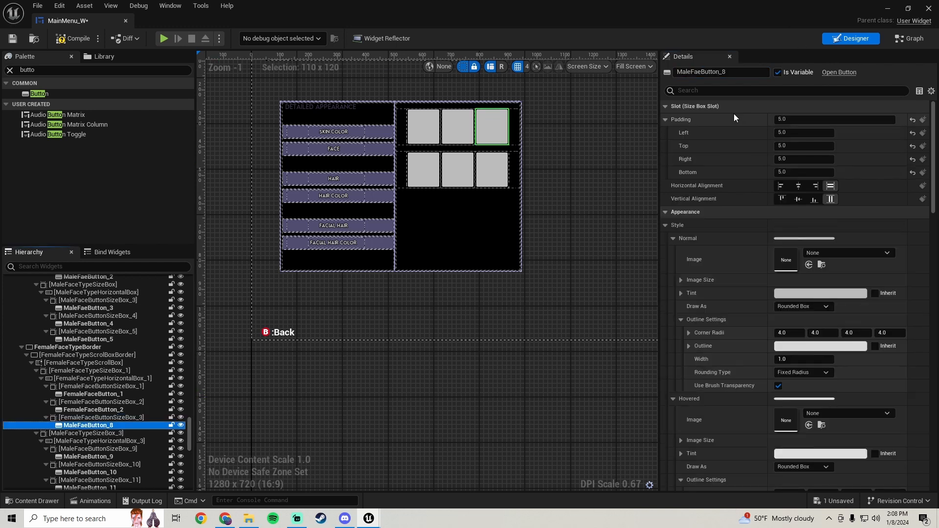
click(729, 72)
key(BackSpace)
key(BackSpace)
text(_3)
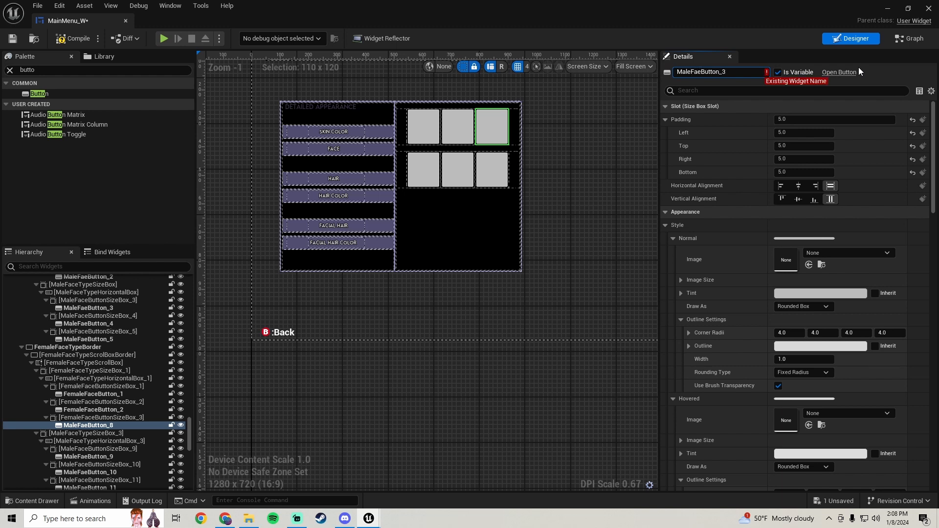
key(Home)
key(Delete)
key(Delete)
key(Delete)
key(Delete)
text(Fe)
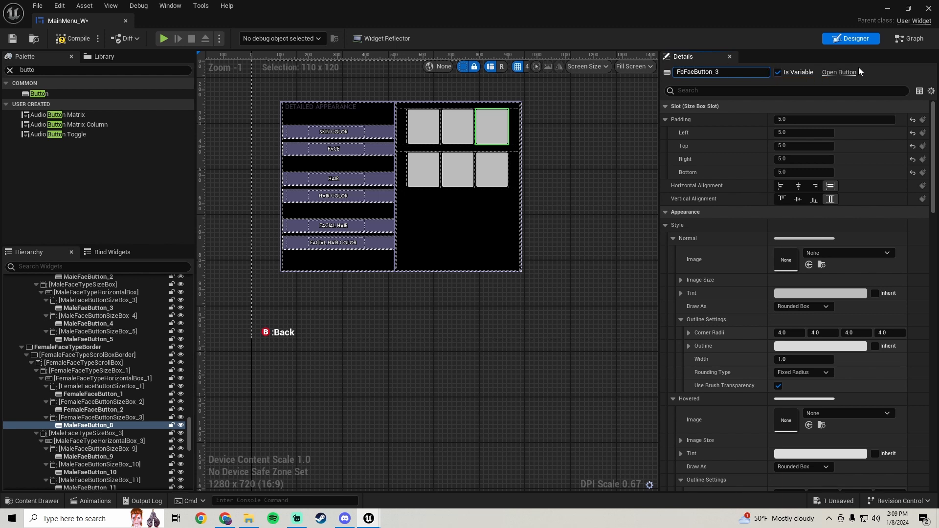
text(male)
key(Return)
Rename the second face type size box in the duplicated panel to FemaleFaceTypeSizeBox_2
scroll(137, 466, down, 3)
click(112, 386)
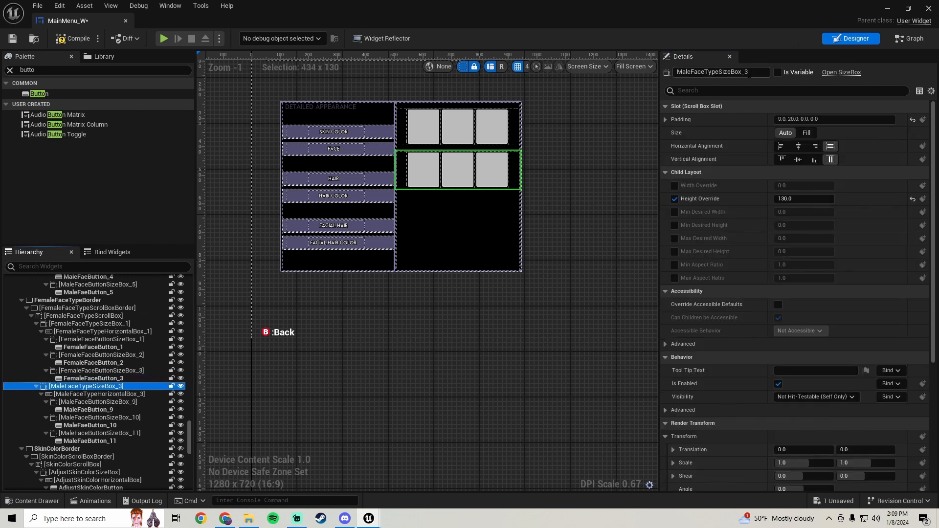
drag(743, 72, 800, 73)
key(BackSpace)
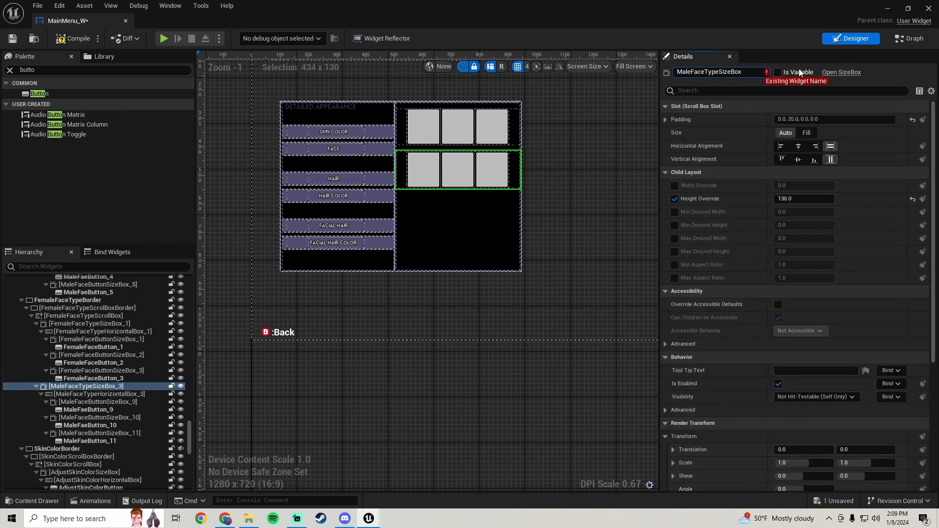
text(_2)
key(BackSpace)
key(BackSpace)
key(BackSpace)
key(BackSpace)
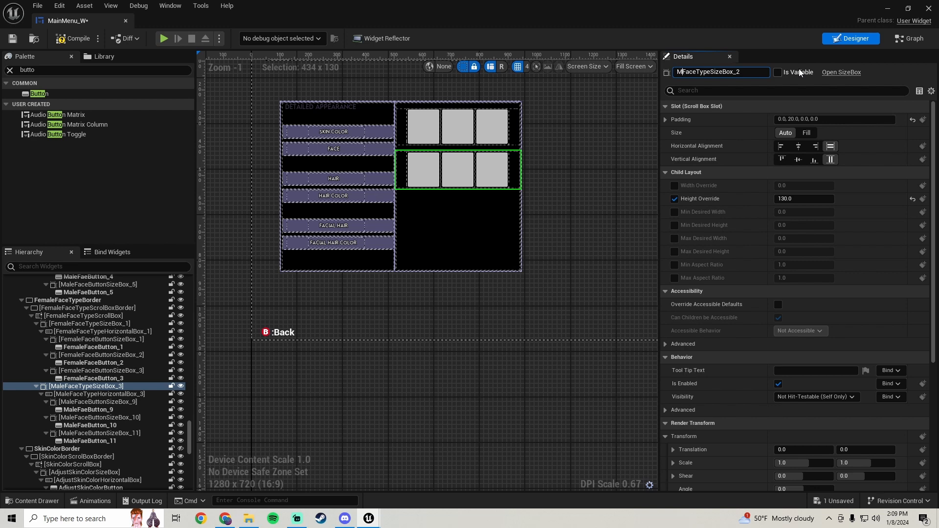
text(Female)
key(Return)
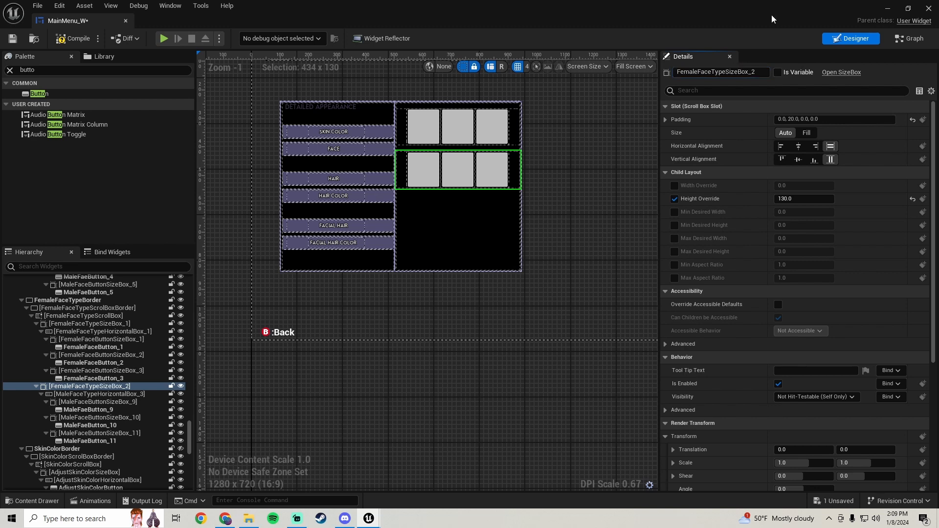
Rename the horizontal box inside that second row to FemaleFaceTypeHorizontalBox_2
click(90, 395)
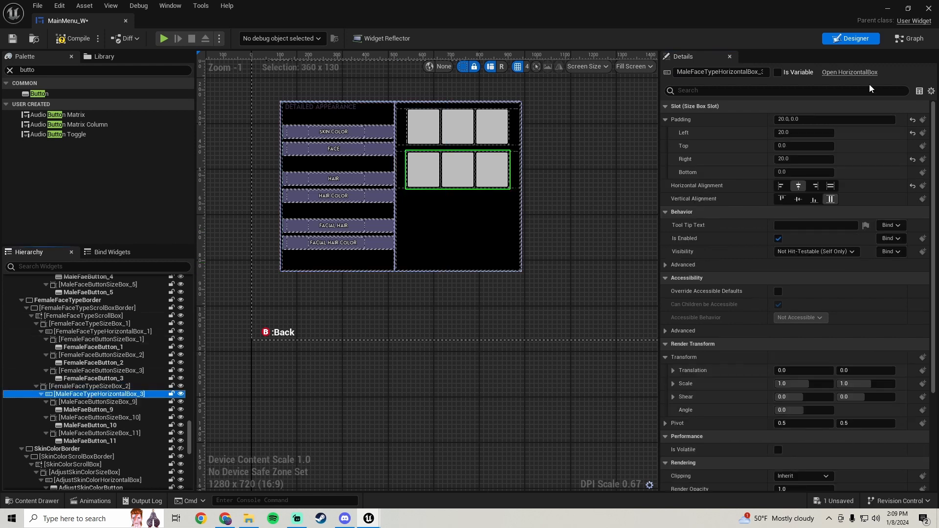
click(761, 72)
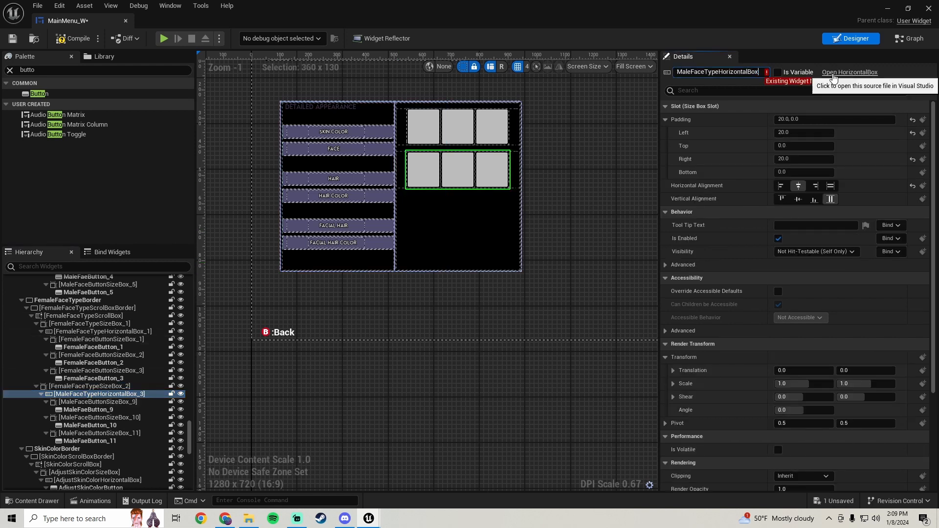
text(2)
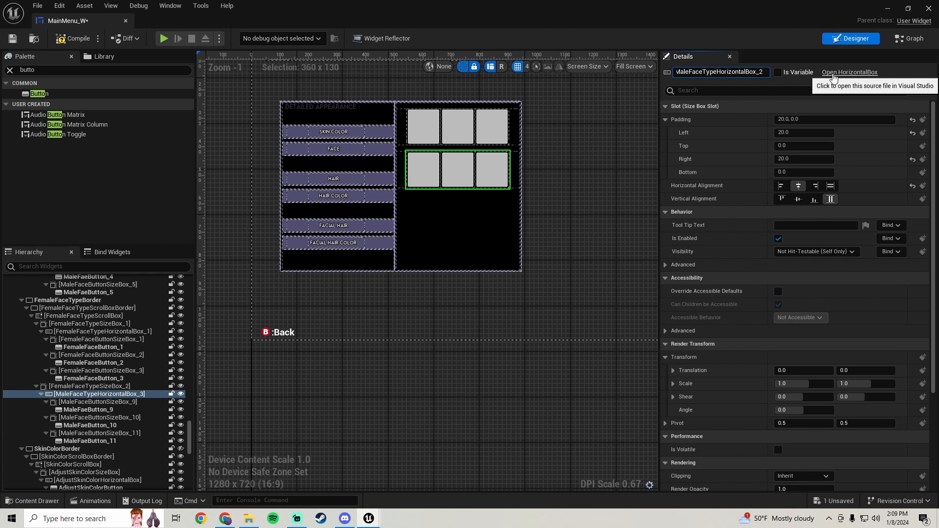
key(Home)
key(Delete)
key(Delete)
key(Delete)
key(Delete)
text(Female)
key(Return)
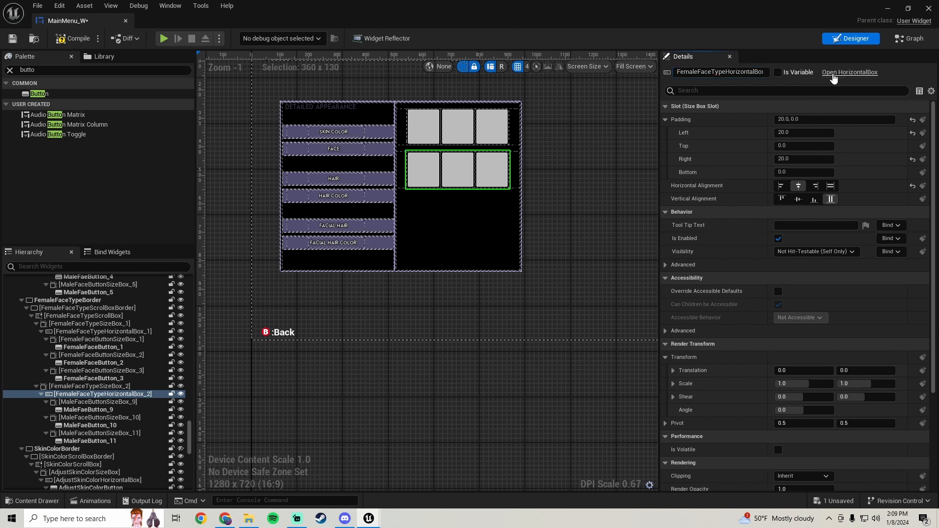
Rename the first button size box in the second row to FemaleFaceButtonSizeBox_4
click(99, 403)
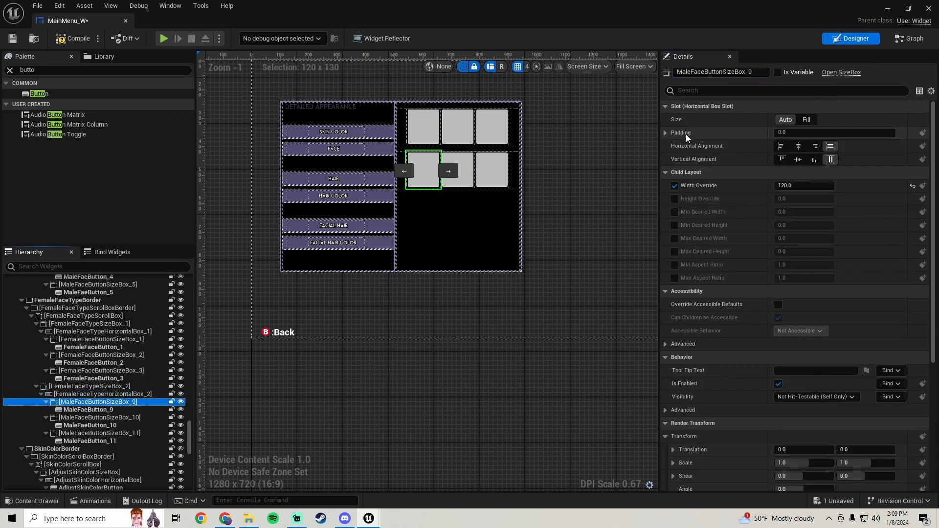
click(748, 72)
key(BackSpace)
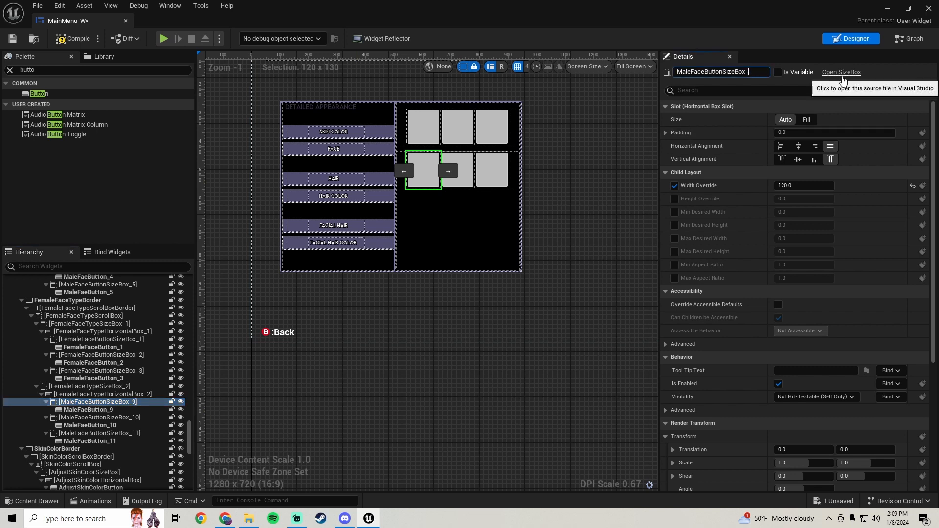
text(4)
key(Home)
key(Delete)
key(Delete)
key(Delete)
key(Delete)
text(Female)
key(Return)
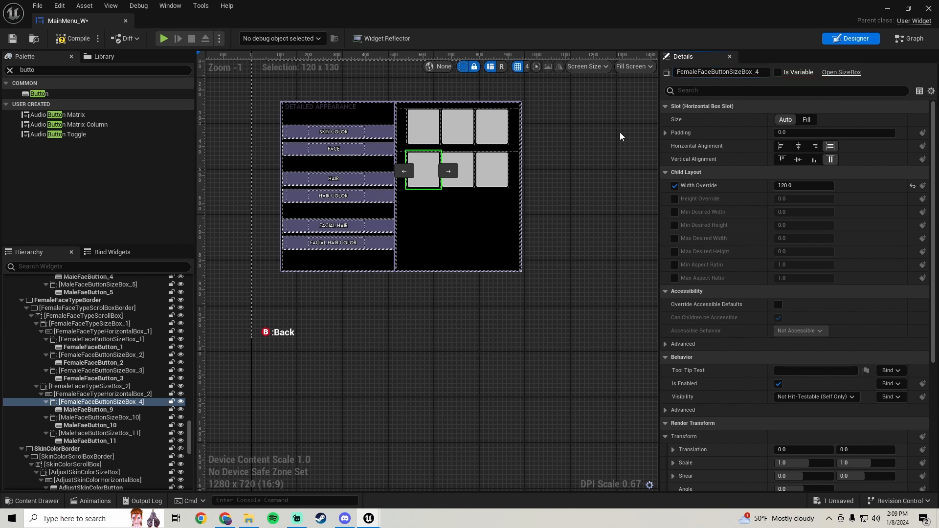
Rename the first face button in the second row to FemaleFaceButton_4
click(88, 410)
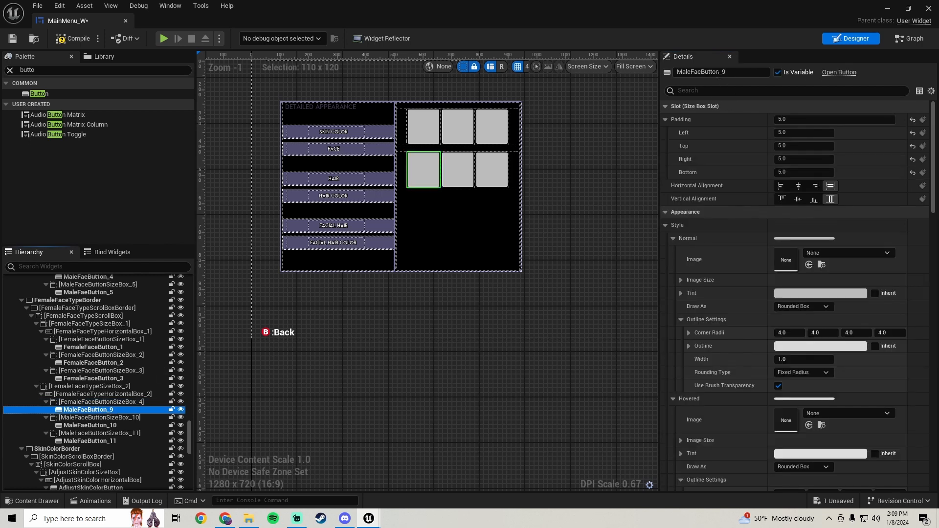
click(733, 72)
key(BackSpace)
text(4)
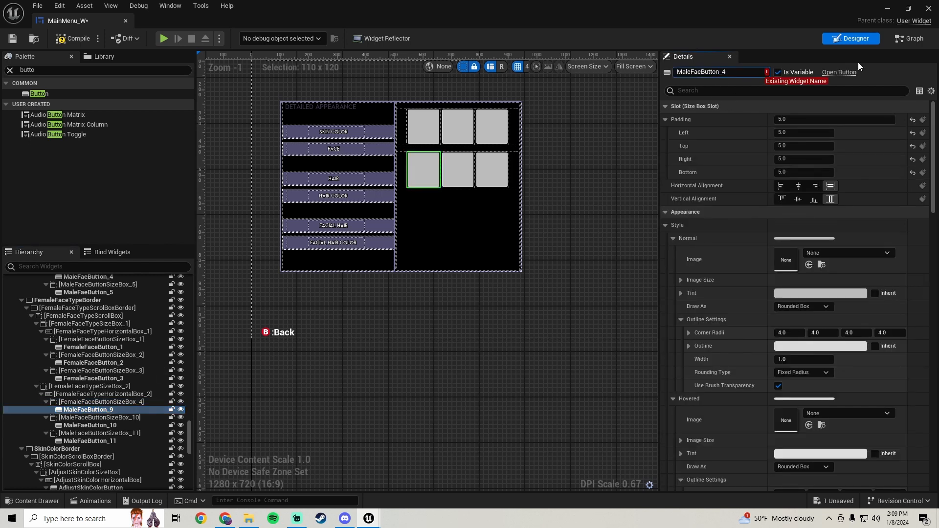
key(Home)
key(Delete)
key(Delete)
key(Delete)
key(Delete)
text(Female)
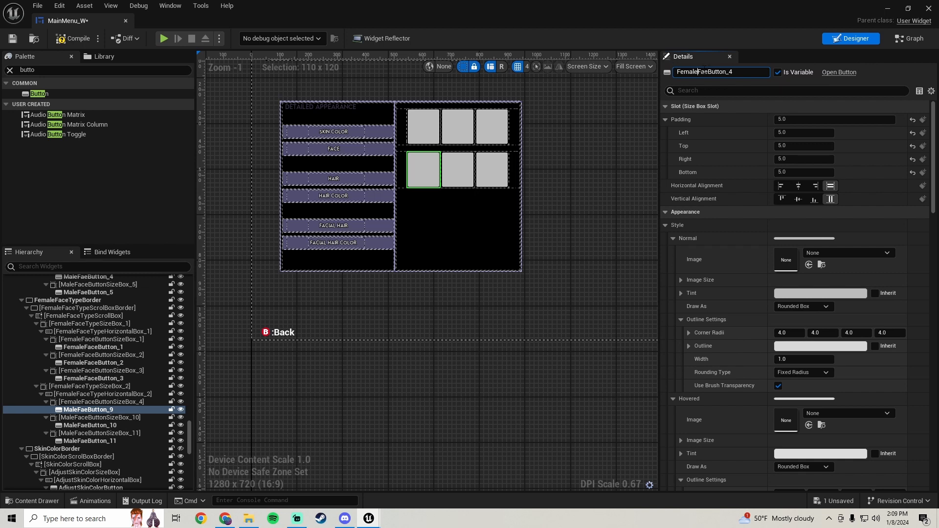
key(Return)
key(Right)
key(Right)
text(c)
key(Return)
Rename the second button size box in the second row to FemaleFaceButtonSizeBox_5
click(86, 417)
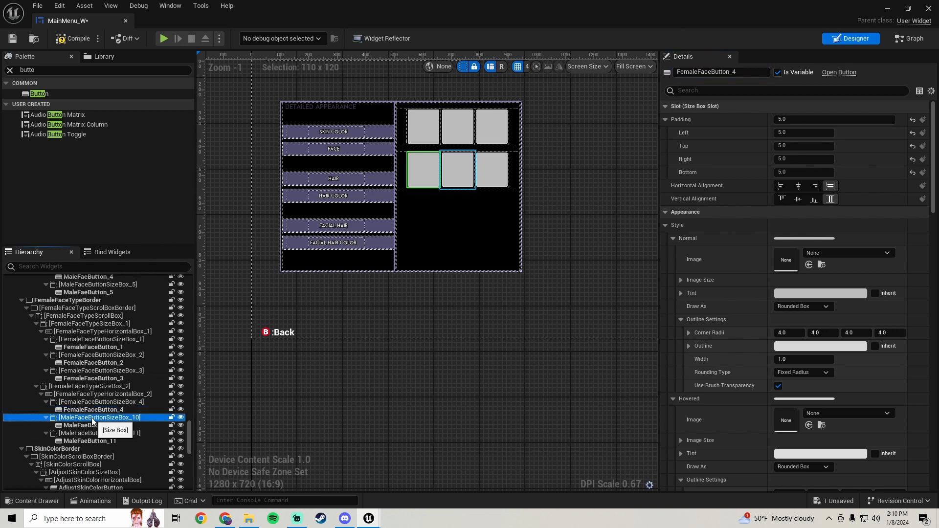
click(756, 72)
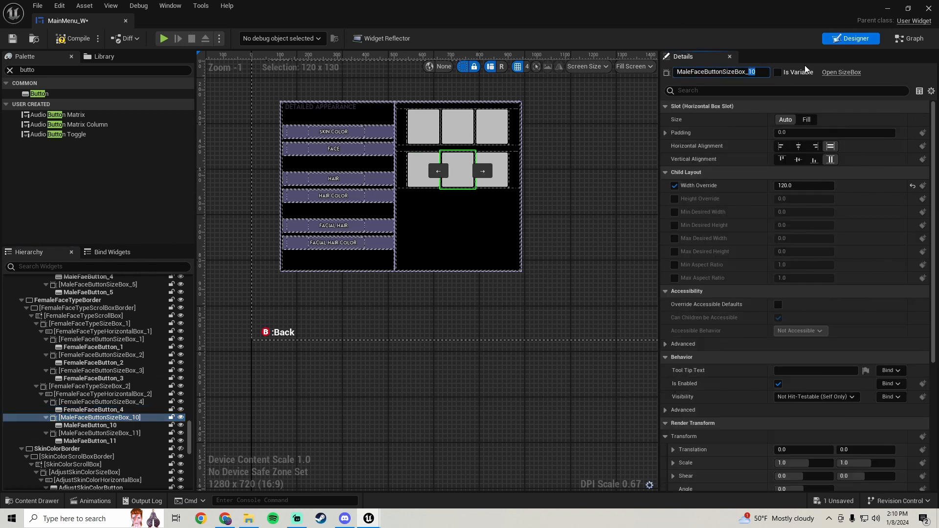
key(BackSpace)
key(BackSpace)
key(Escape)
click(755, 72)
key(BackSpace)
key(BackSpace)
text(5)
key(BackSpace)
key(BackSpace)
key(BackSpace)
key(BackSpace)
text(Female)
key(Return)
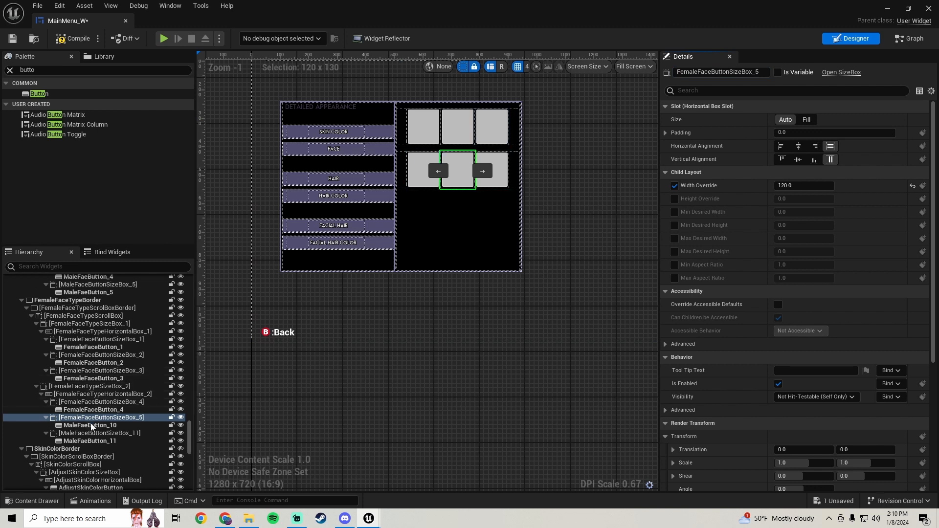
Rename the second face button in the second row to FemaleFaceButton_5
click(91, 425)
click(764, 73)
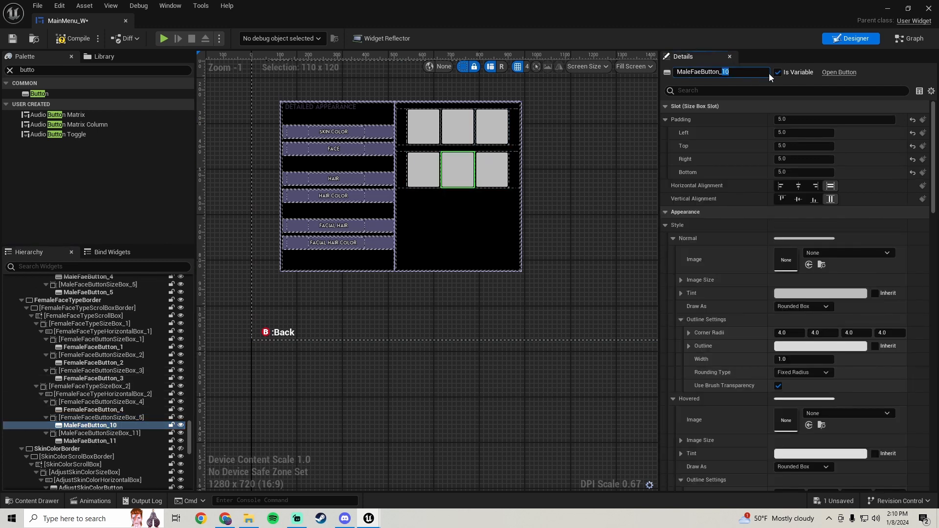
key(BackSpace)
key(BackSpace)
key(BackSpace)
text(_10)
key(BackSpace)
key(BackSpace)
text(5)
key(BackSpace)
key(BackSpace)
key(BackSpace)
key(BackSpace)
text(FemaleFac)
key(Return)
Rename the third button size box in the second row to FemaleFaceButtonSizeBox_6
click(110, 433)
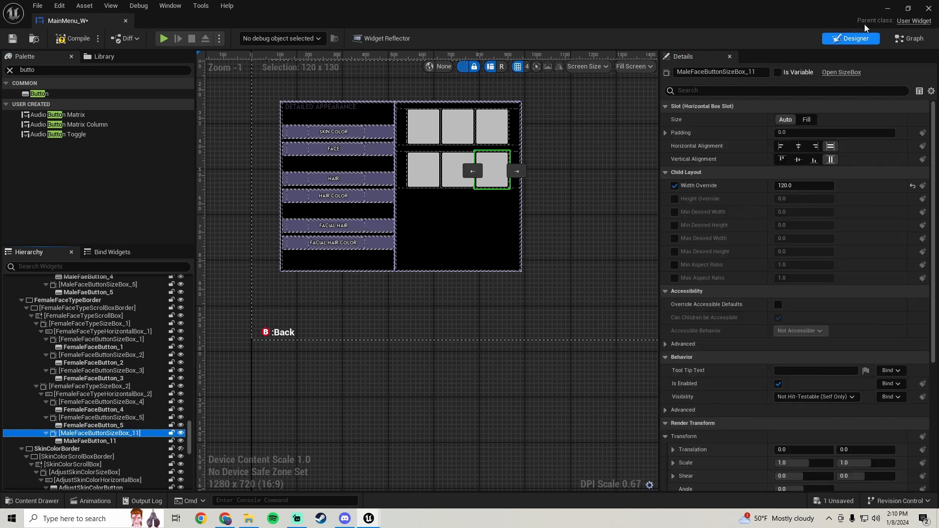
click(752, 71)
key(BackSpace)
key(BackSpace)
key(BackSpace)
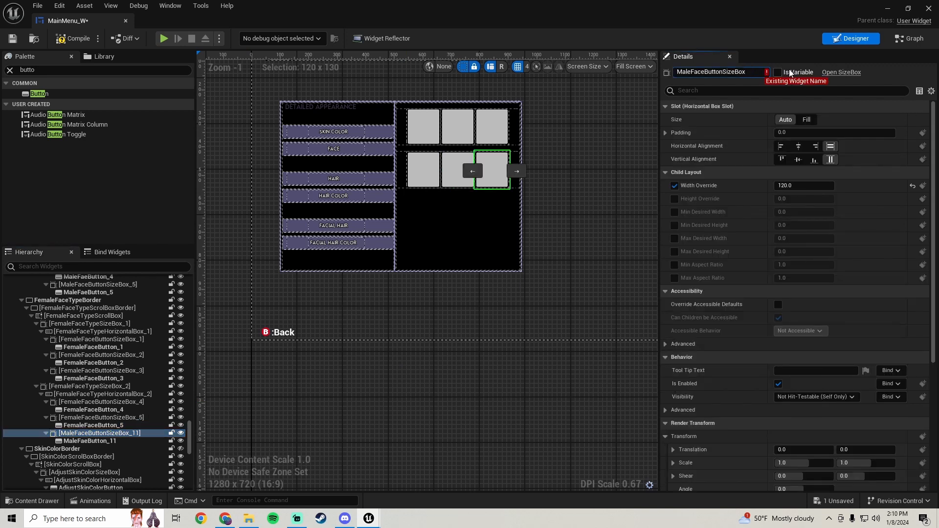
text(_)
key(Home)
key(Delete)
key(Delete)
key(Delete)
key(Delete)
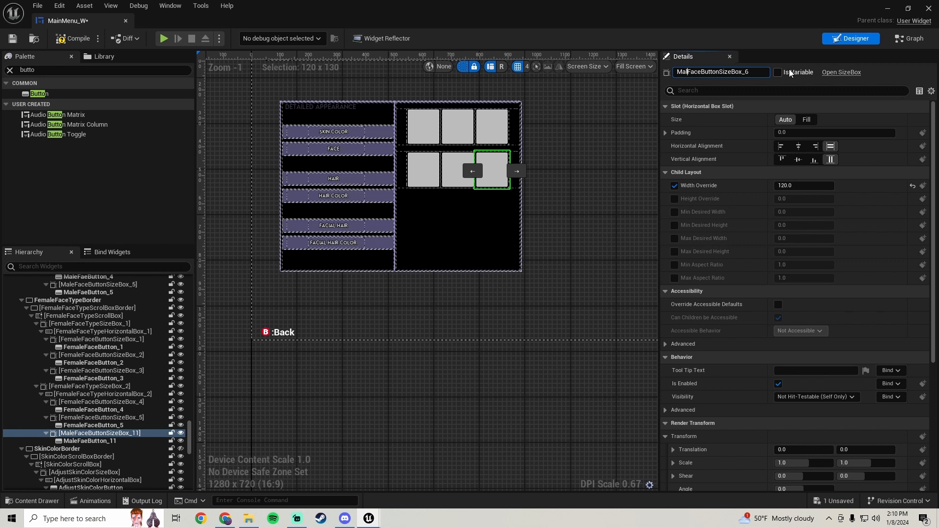
text(Female)
key(Return)
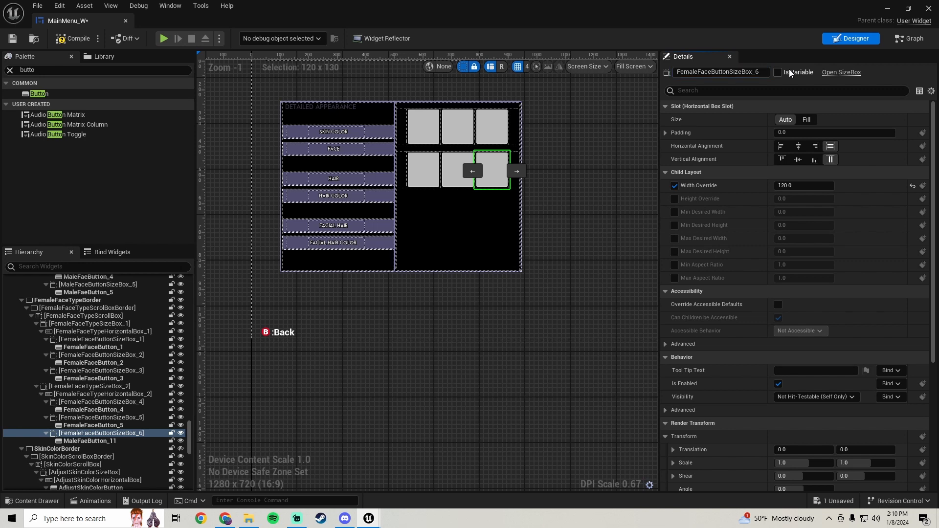
Rename the third face button in the second row to FemaleFaceButton_6 and save the widget blueprint
click(90, 440)
drag(718, 72, 738, 72)
key(BackSpace)
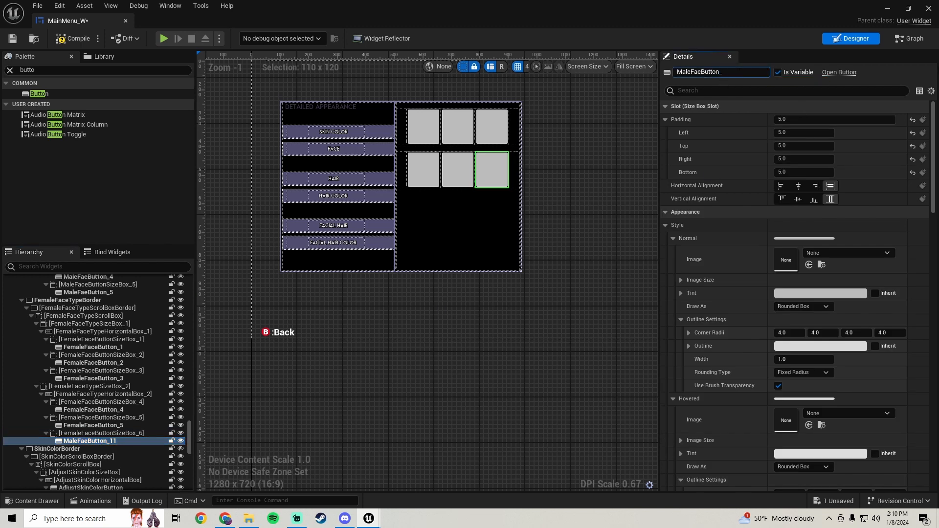
text(6)
key(BackSpace)
key(BackSpace)
key(BackSpace)
key(BackSpace)
text(FemaleFac)
key(Return)
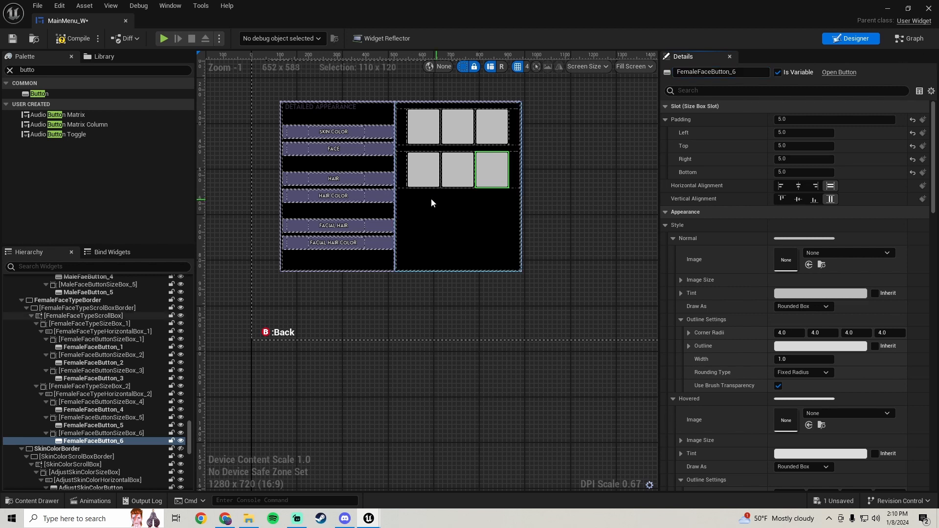
click(16, 38)
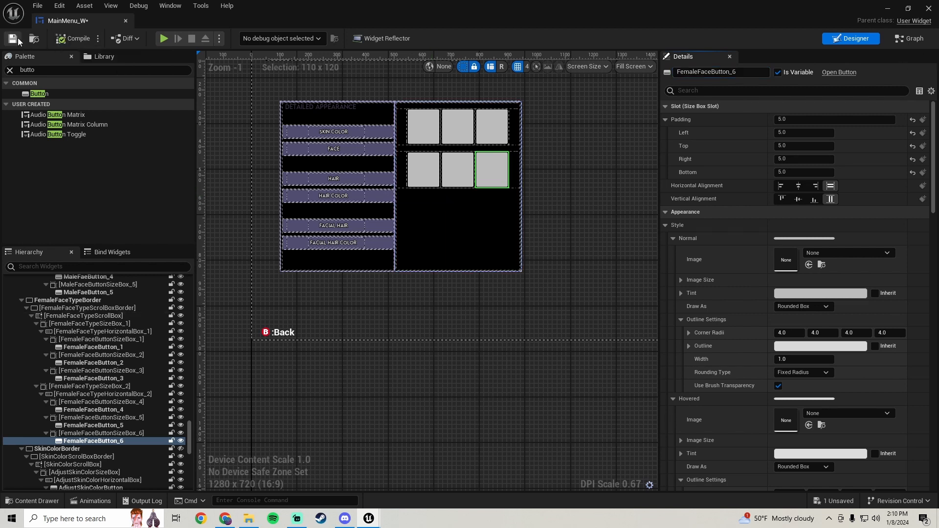
Select the female face type border and inspect its details and placement on the canvas
click(86, 299)
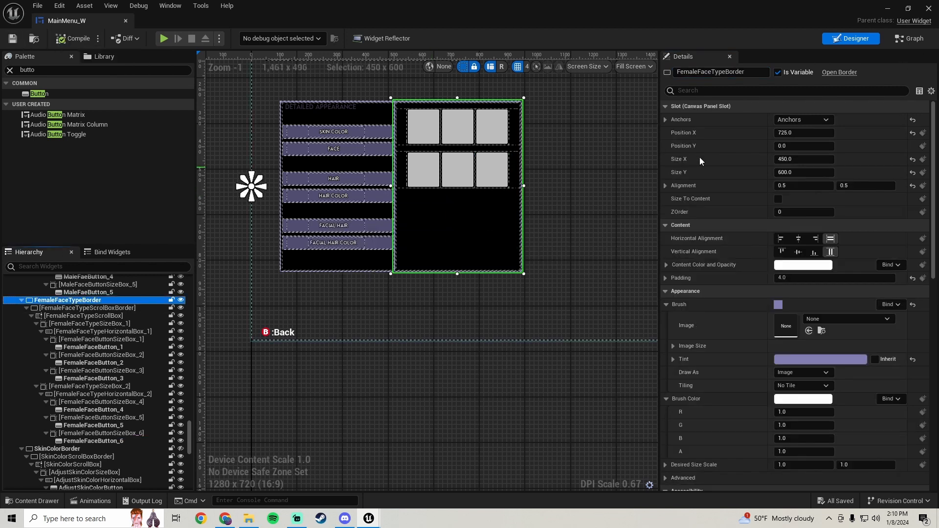
drag(936, 211, 928, 356)
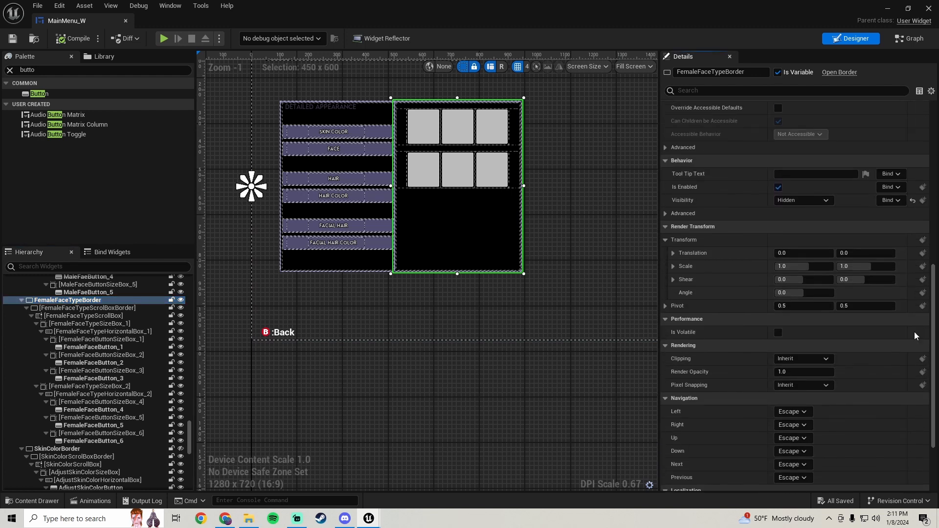
scroll(313, 234, down, 2)
right_drag(326, 230, 304, 271)
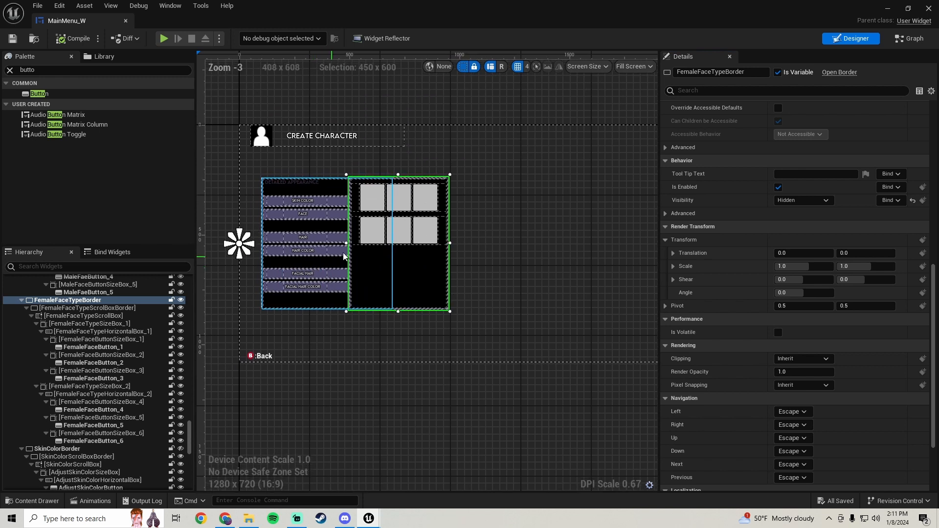
right_drag(335, 335, 359, 326)
scroll(313, 230, up, 2)
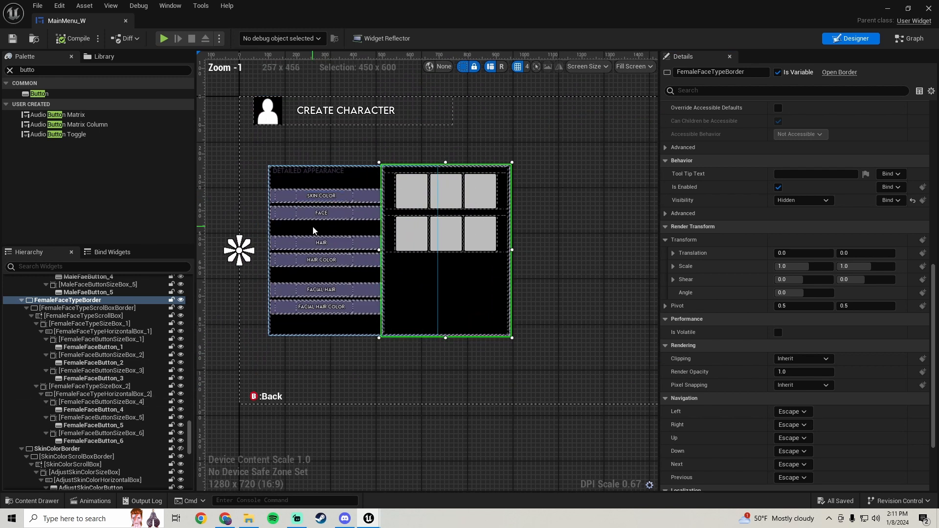
Select the Face button in the Detailed Appearance panel and add an On Clicked event for it
click(368, 214)
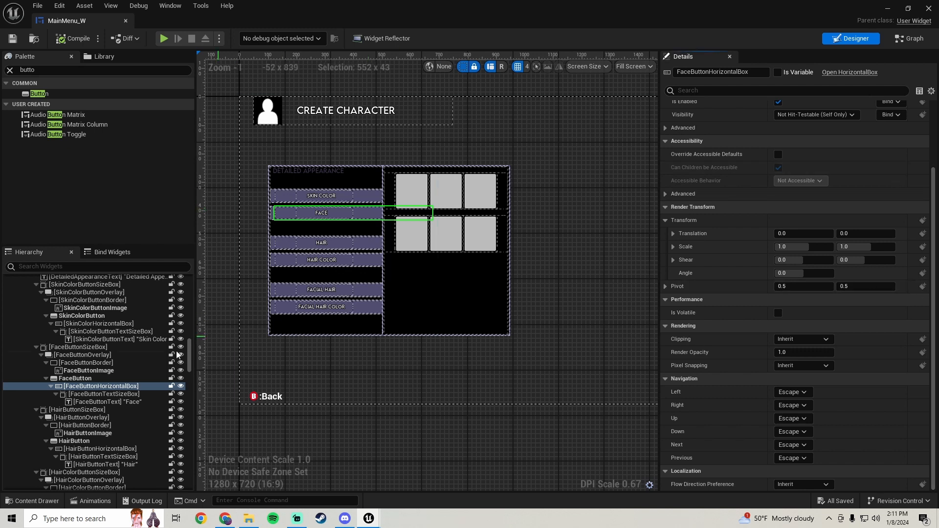
click(75, 378)
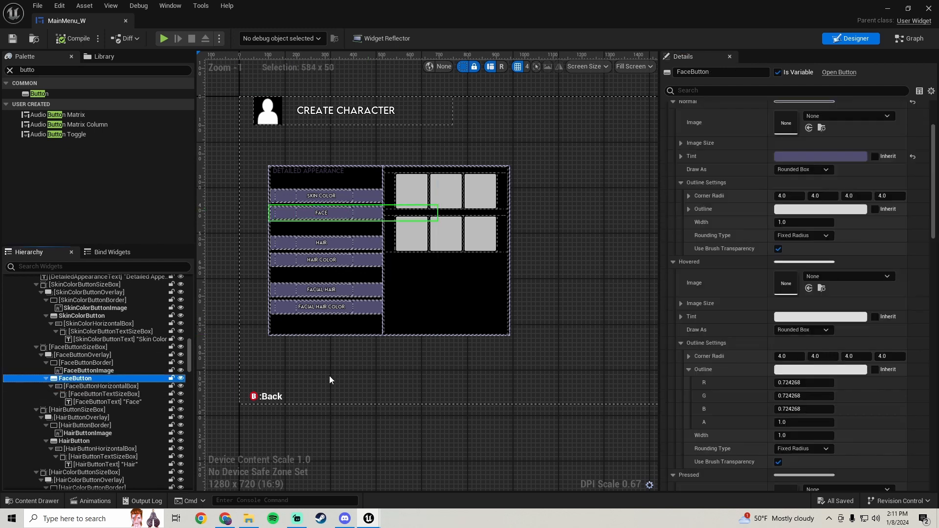
drag(937, 211, 937, 457)
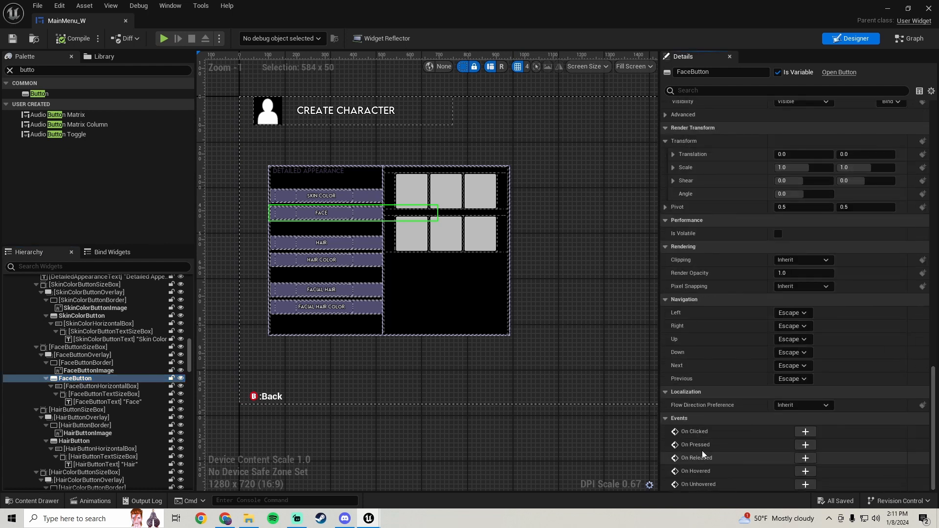
click(804, 432)
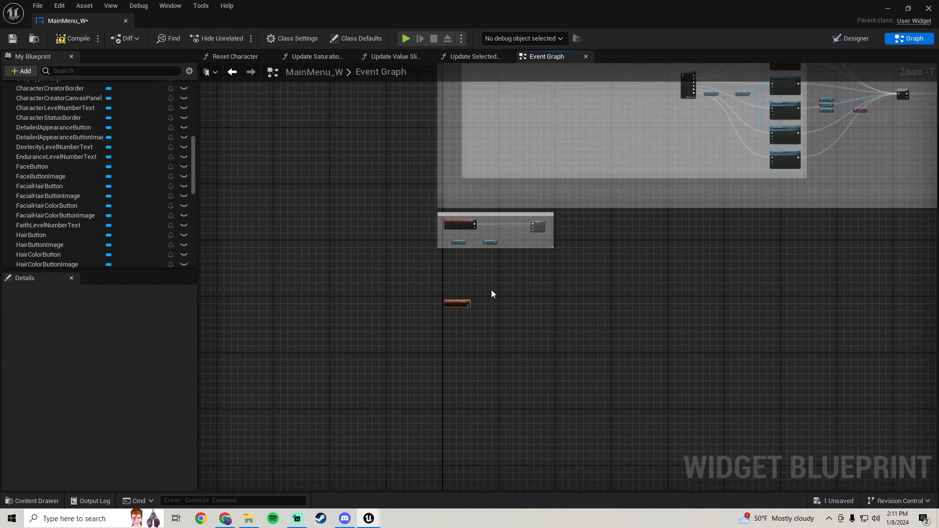
Duplicate the Age Button Clicked nodes and place them beside the Face button's On Clicked event
scroll(491, 291, down, 5)
scroll(451, 244, up, 10)
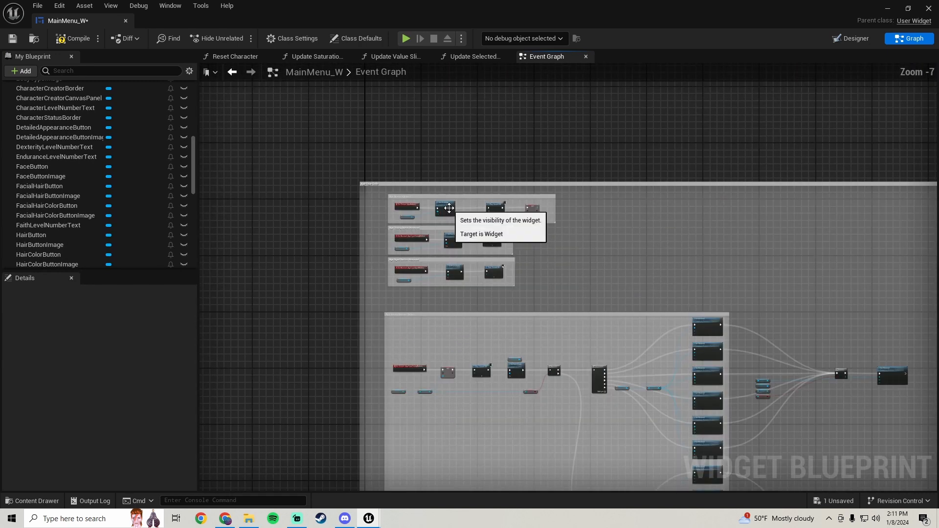
drag(265, 180, 349, 205)
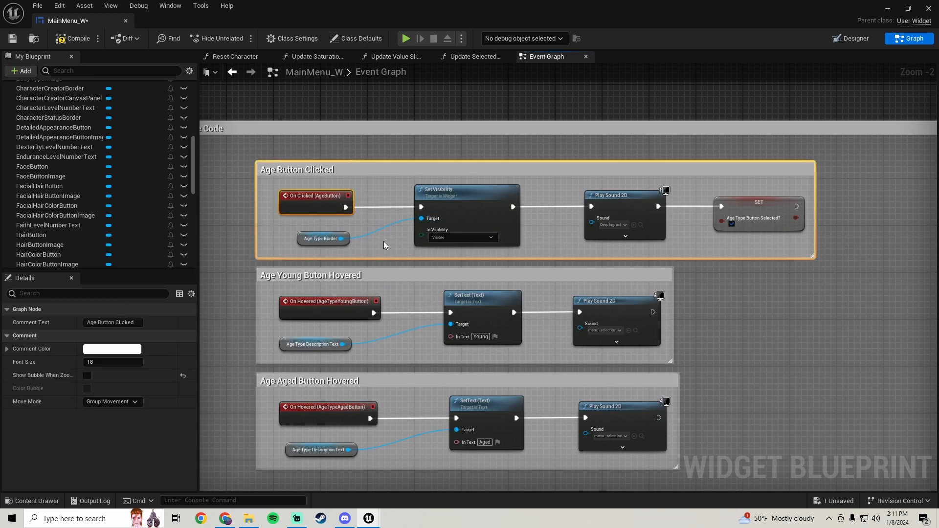
drag(383, 242, 312, 242)
shift+drag(409, 188, 755, 241)
scroll(755, 240, down, 4)
scroll(736, 252, down, 5)
right_drag(712, 337, 498, 79)
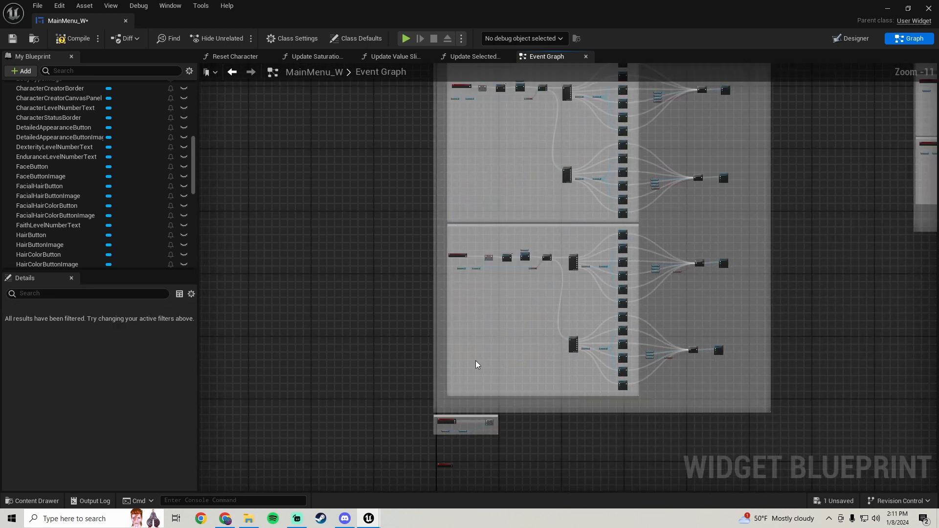
right_drag(476, 363, 482, 152)
scroll(462, 240, up, 5)
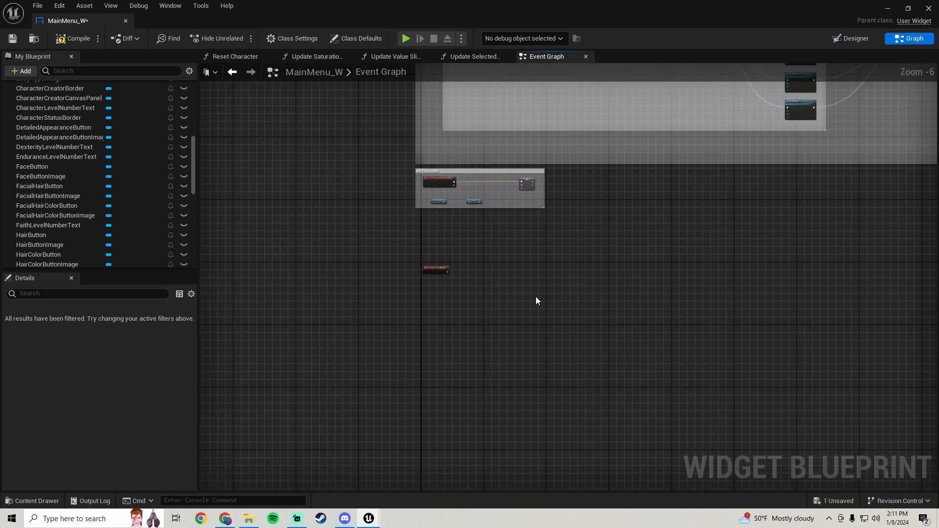
scroll(535, 295, up, 5)
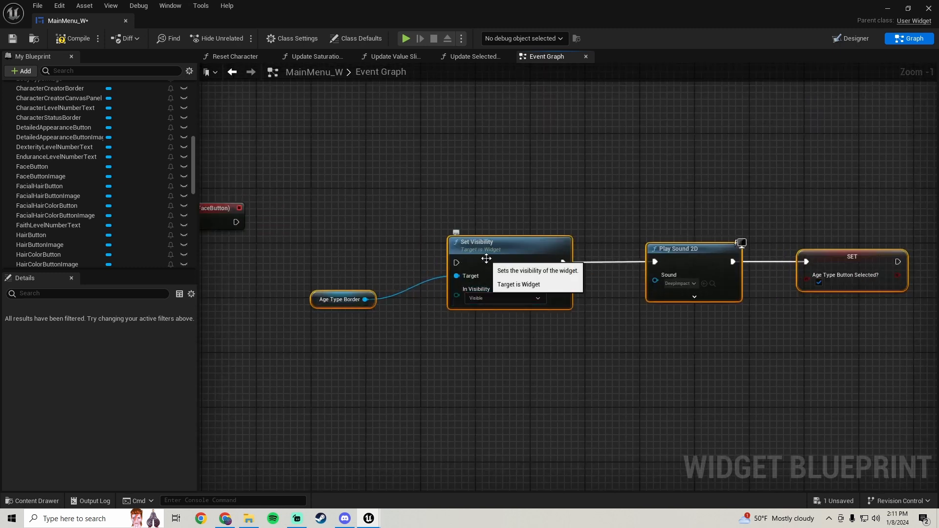
Arrange the duplicated nodes and delete the Age Type Button Selected? setter node
drag(486, 258, 562, 238)
scroll(401, 239, down, 2)
right_drag(401, 240, 459, 243)
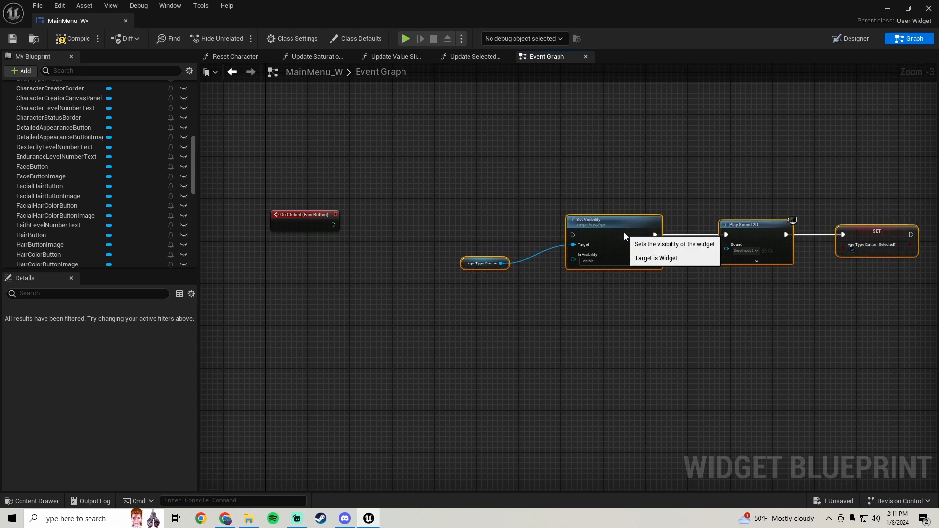
drag(624, 233, 633, 233)
right_drag(622, 272, 541, 279)
drag(555, 233, 560, 227)
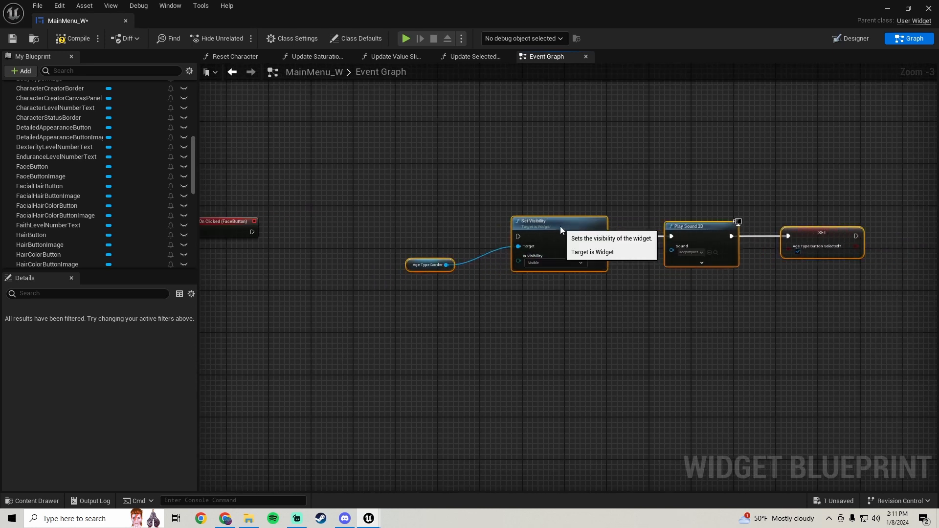
right_drag(362, 210, 149, 233)
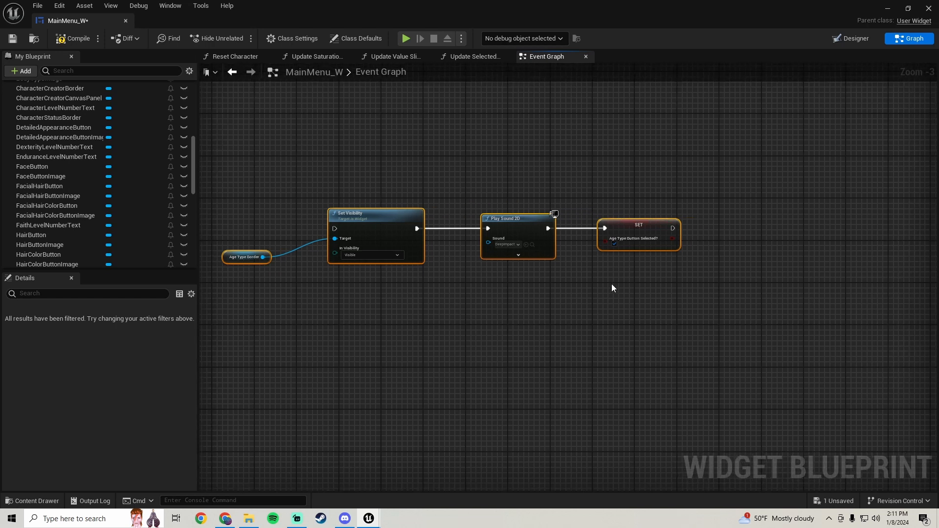
drag(612, 283, 630, 208)
drag(685, 168, 684, 169)
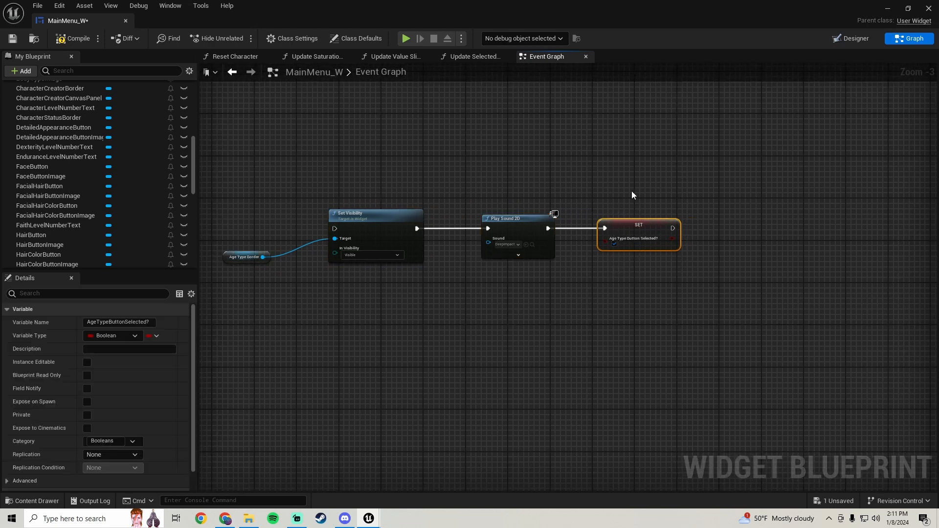
key(Delete)
Reorder the duplicated nodes so Play Sound 2D runs before Set Visibility
right_drag(472, 193, 594, 195)
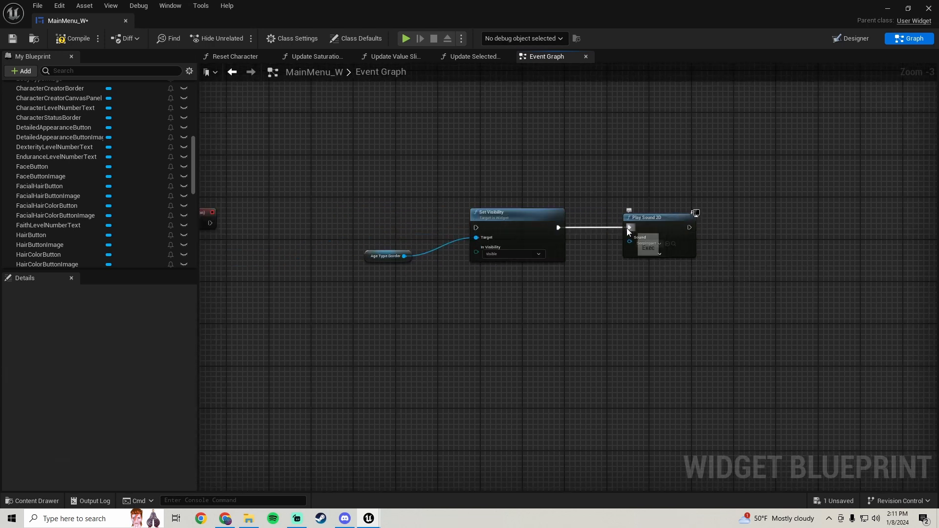
alt+click(627, 228)
drag(658, 227, 472, 232)
drag(391, 260, 391, 259)
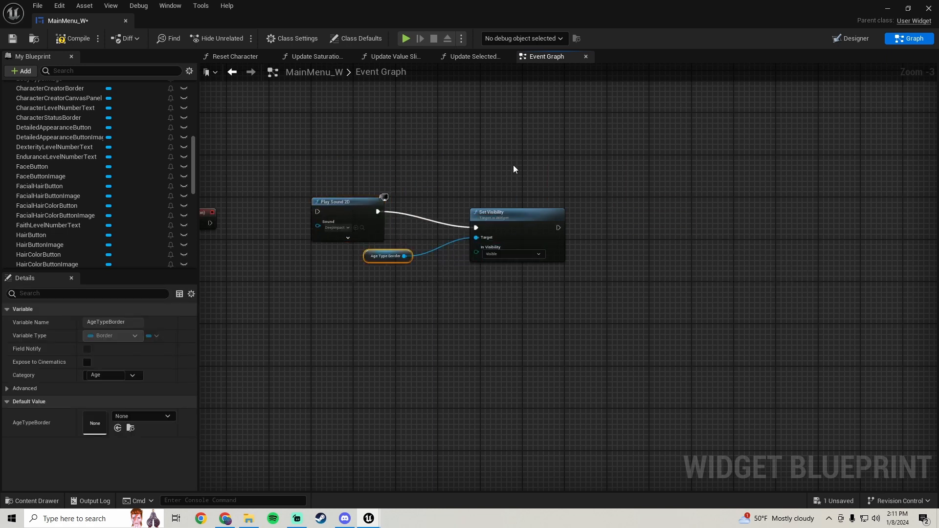
shift+drag(512, 165, 633, 212)
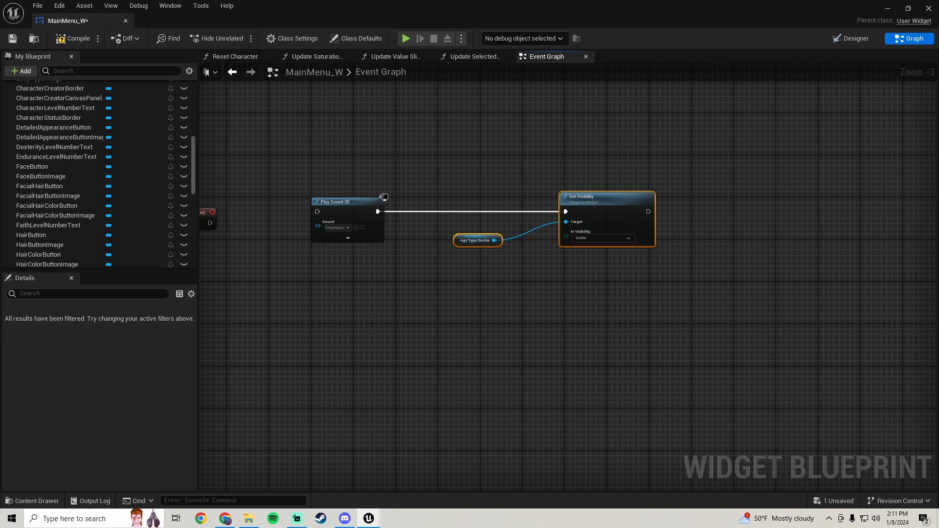
right_drag(400, 294, 533, 300)
drag(488, 209, 518, 230)
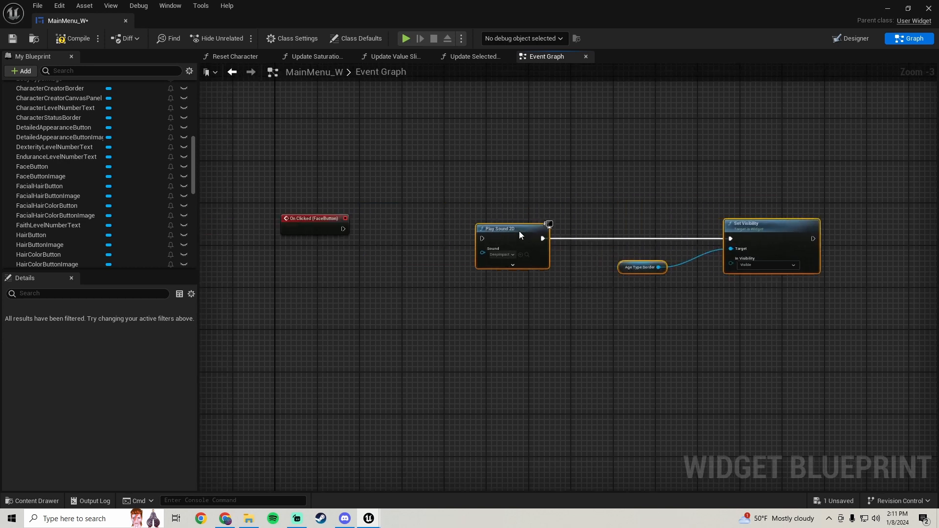
right_drag(382, 209, 337, 216)
Insert a Branch node between Play Sound 2D and Set Visibility, feeding Set Visibility from its True output
scroll(66, 205, down, 3)
scroll(59, 206, up, 6)
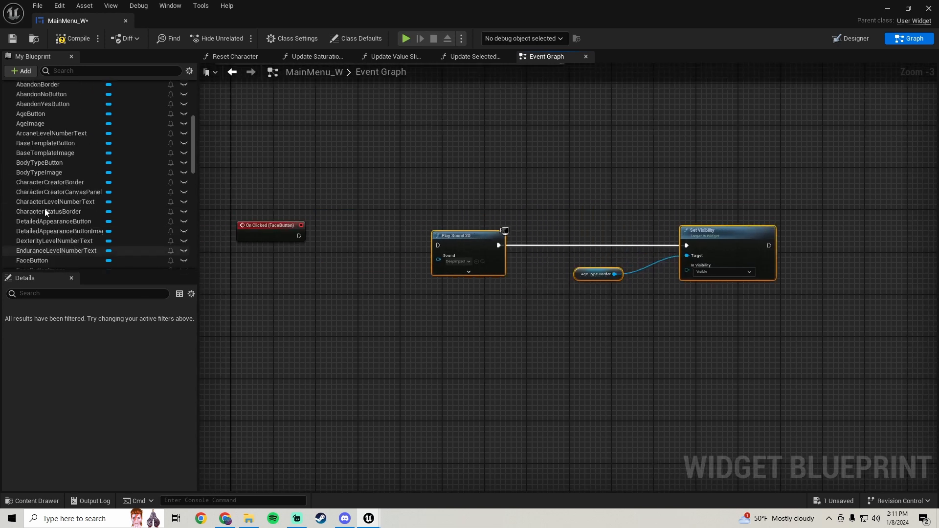
click(6, 185)
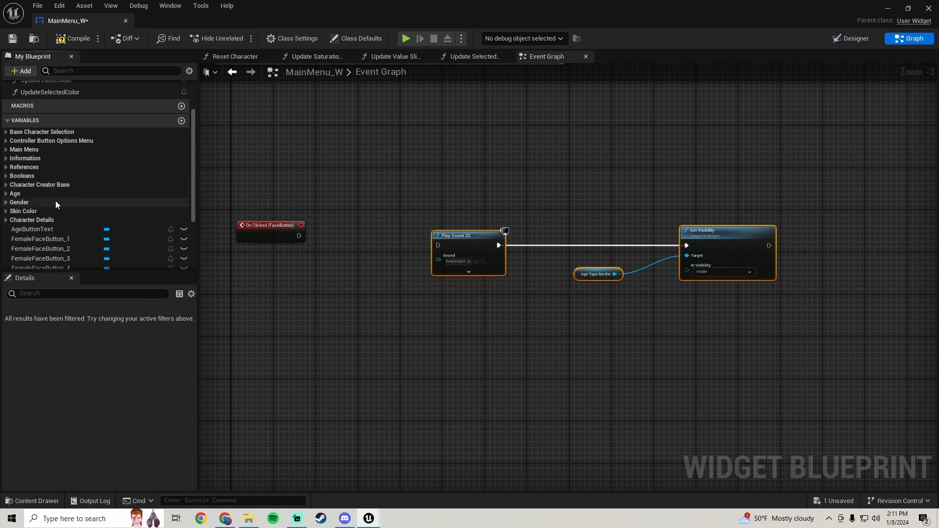
scroll(13, 216, down, 3)
right_drag(303, 237, 234, 227)
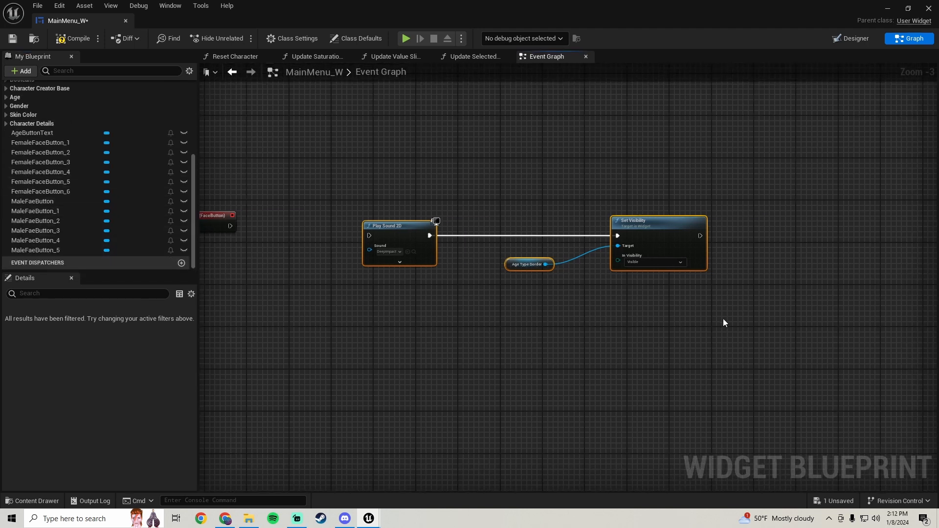
drag(402, 224, 488, 224)
right_drag(351, 248, 423, 219)
scroll(383, 300, down, 4)
scroll(417, 225, up, 3)
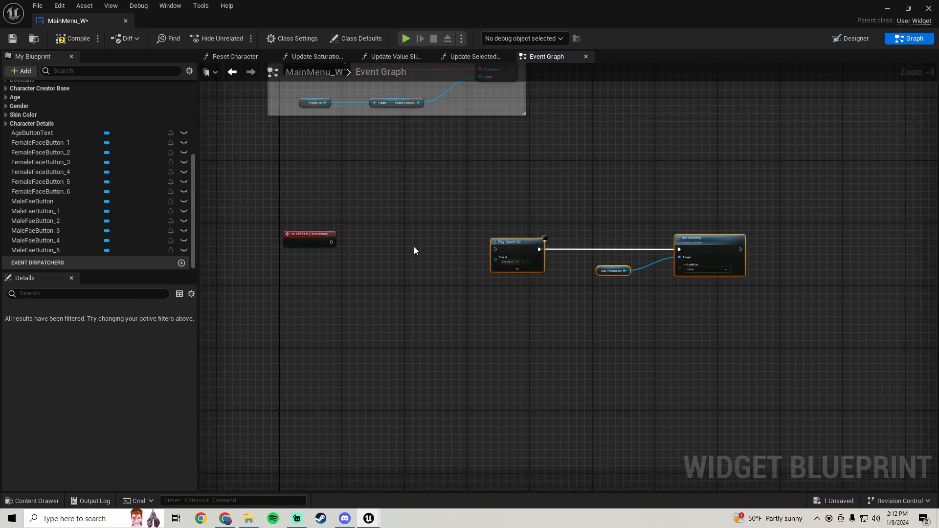
key(b)
click(414, 246)
drag(432, 257, 586, 252)
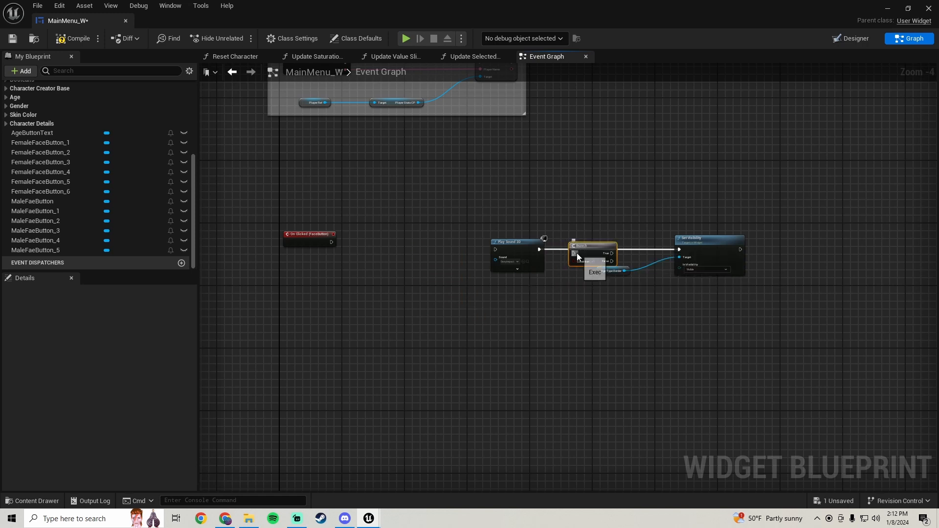
right_drag(548, 251, 451, 218)
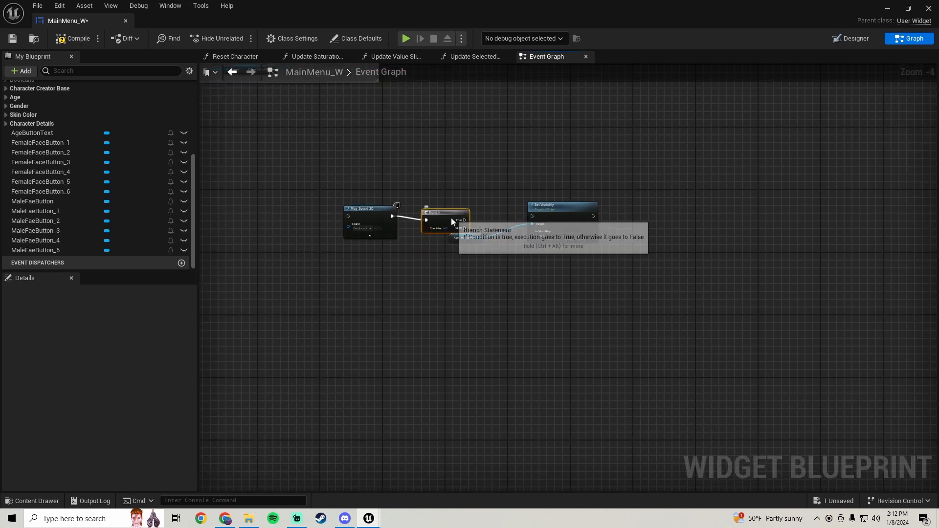
drag(451, 218, 532, 216)
drag(463, 241, 463, 241)
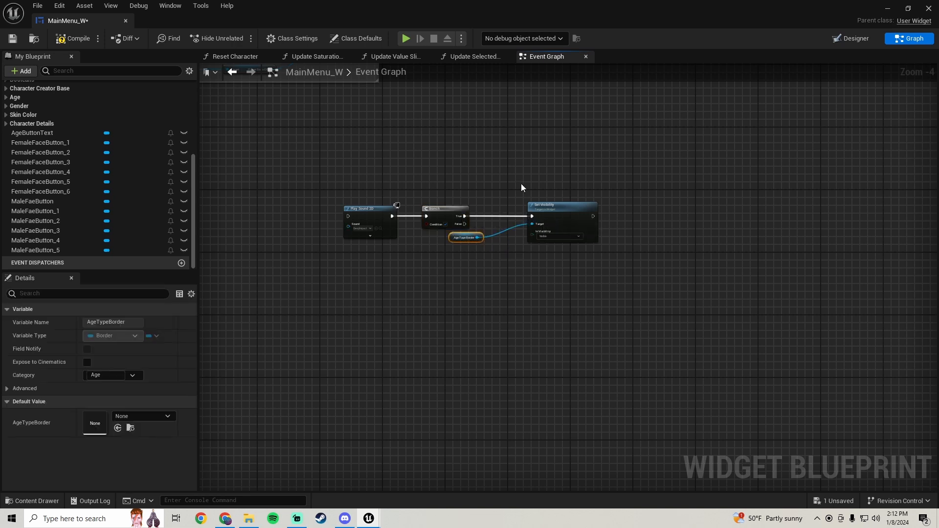
Delete the Age Type Border reference feeding the Set Visibility target
shift+drag(521, 183, 590, 287)
key(Right)
key(Right)
key(Right)
key(Right)
key(Right)
key(Right)
key(Right)
key(Right)
scroll(530, 276, up, 2)
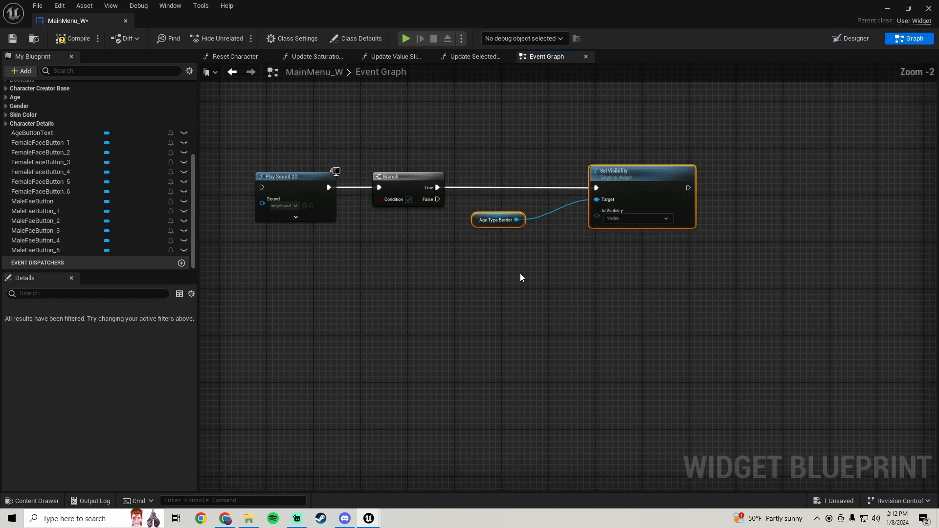
drag(517, 269, 479, 227)
key(Delete)
right_drag(477, 231, 499, 233)
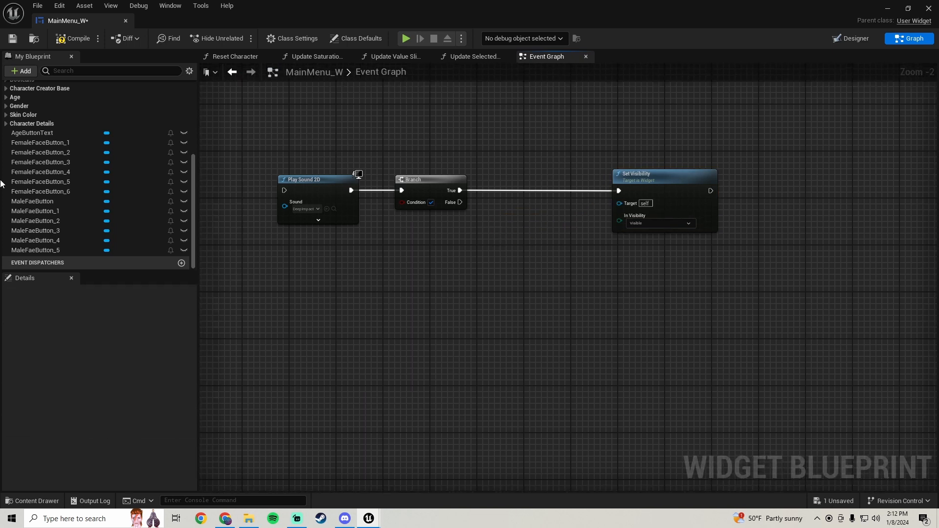
Search the variables for facetype and set FemaleFaceTypeBorder's category to FaceType
click(74, 70)
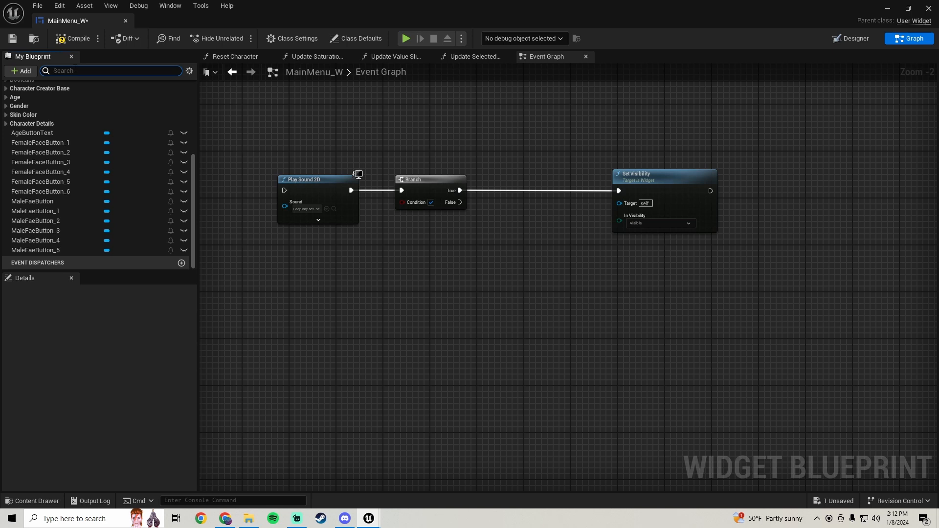
text(facetyp)
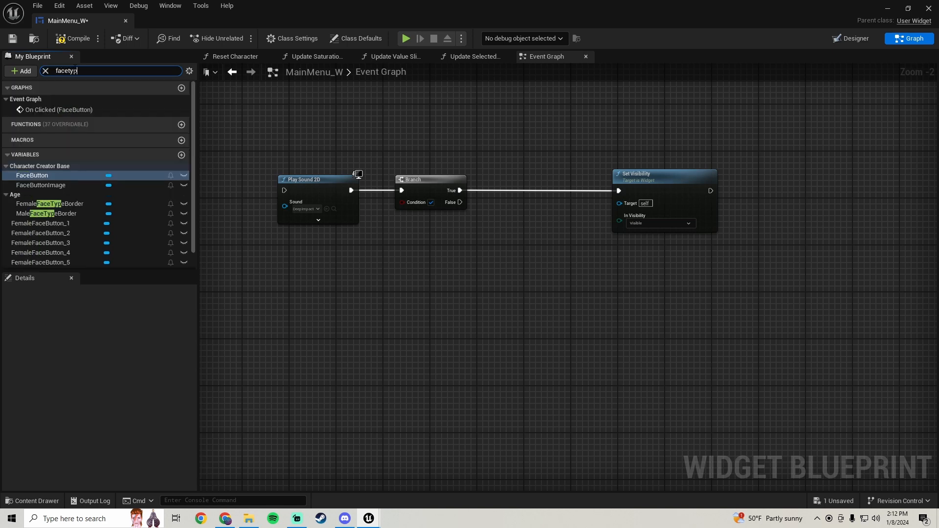
text(e)
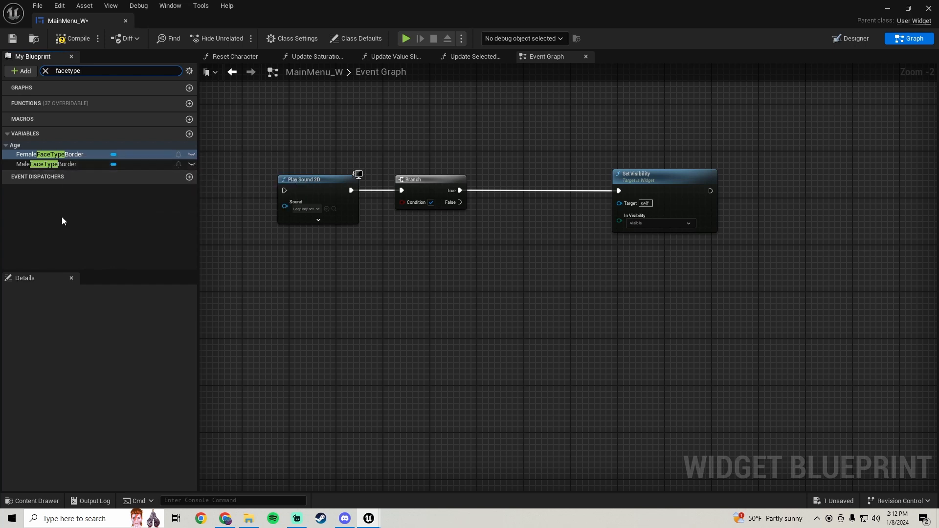
click(75, 154)
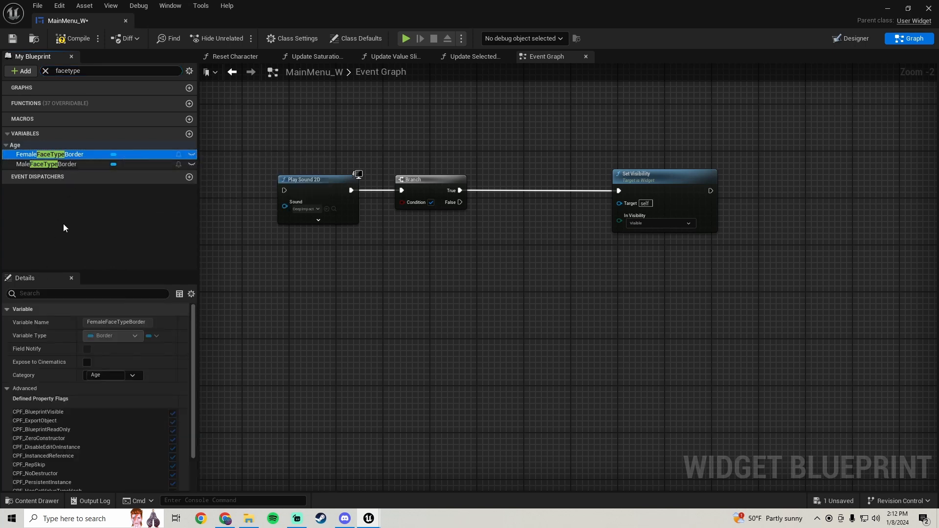
scroll(52, 361, down, 2)
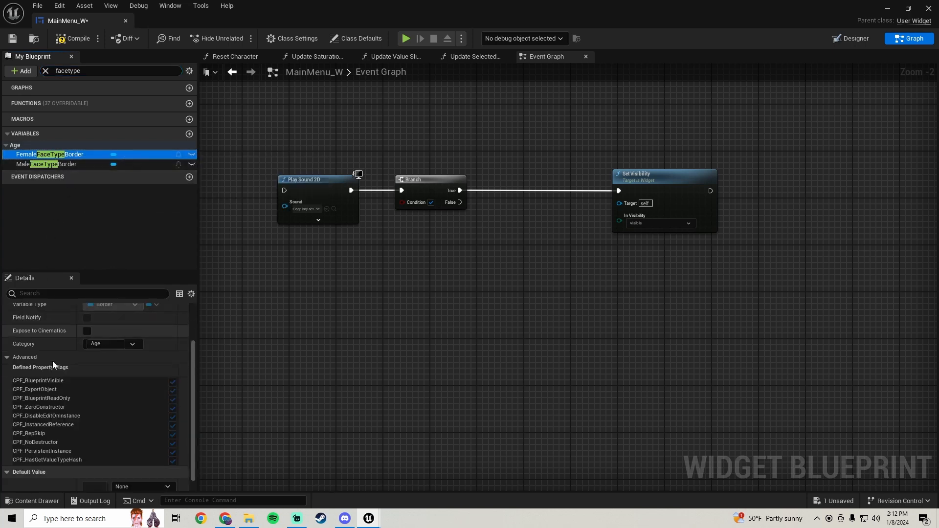
click(104, 343)
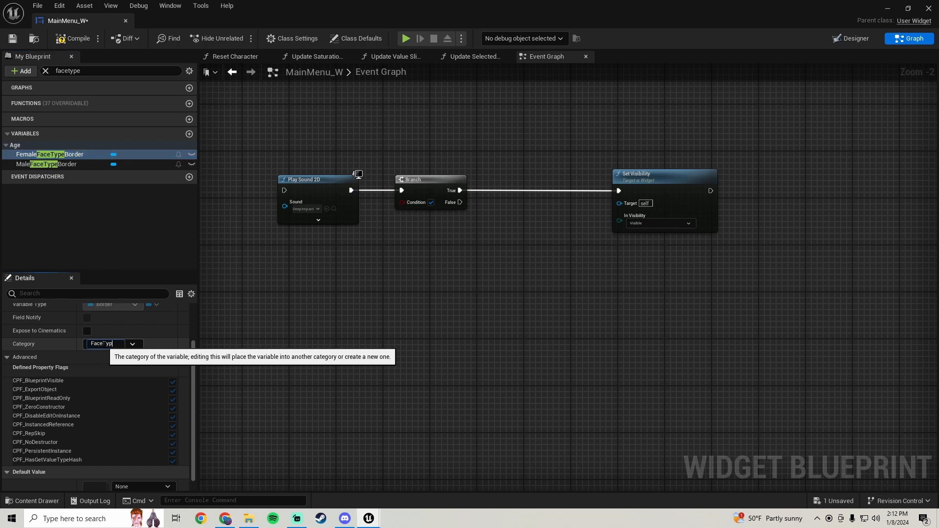
key(Return)
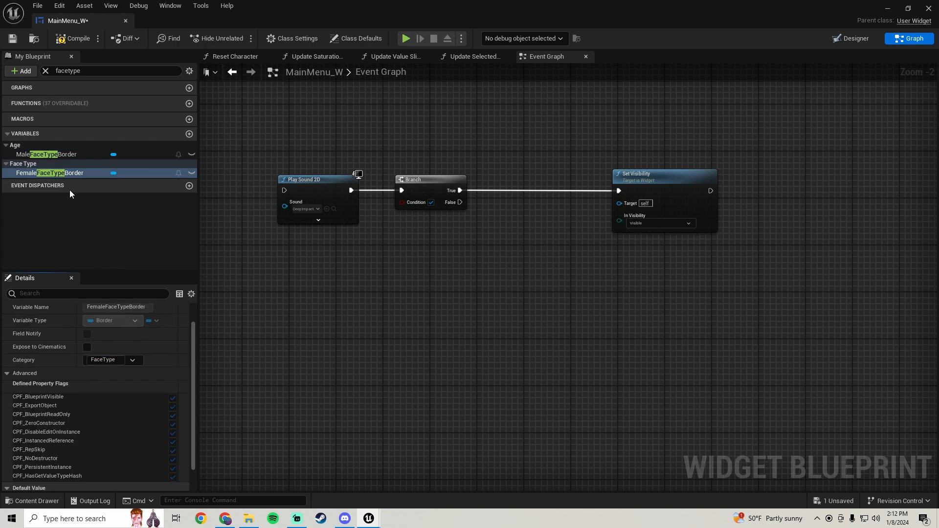
Move MaleFaceTypeBorder into the FaceType variable category
click(55, 156)
click(132, 360)
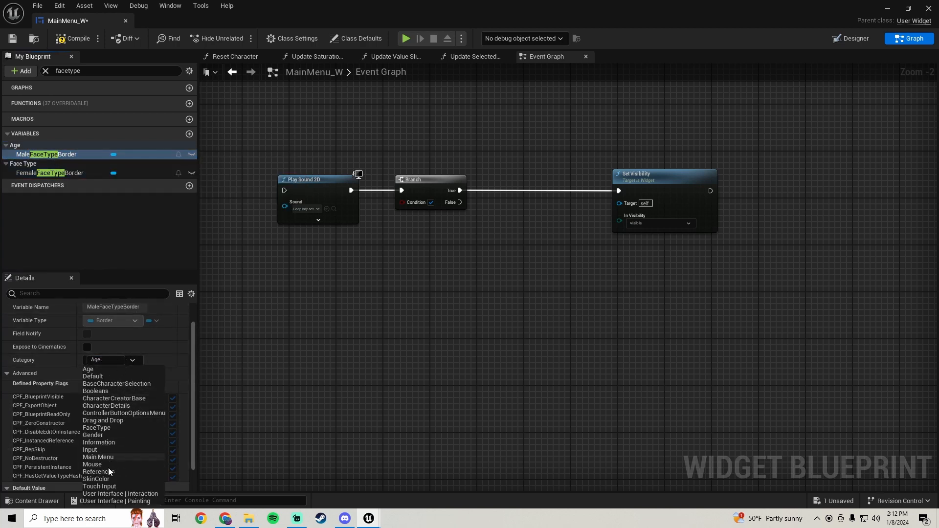
click(101, 427)
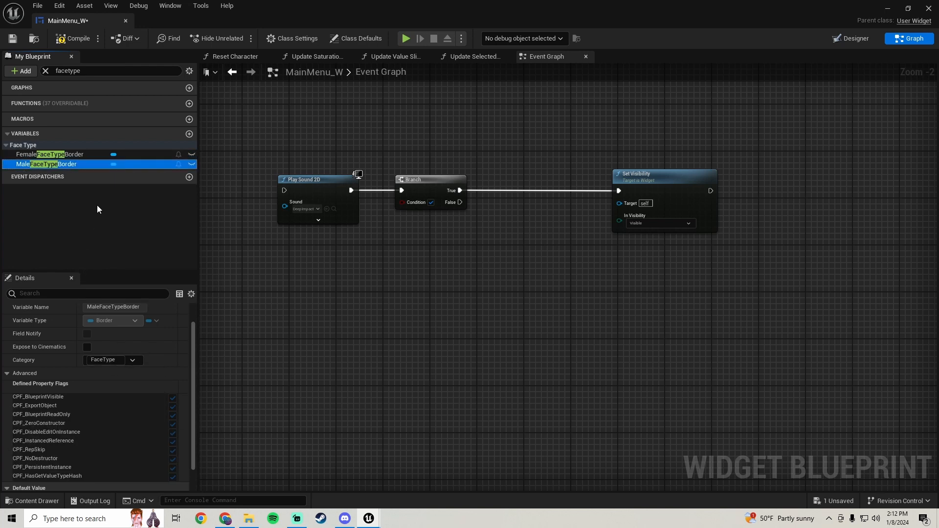
Rearrange the Branch node and add a PlayerRef getter beneath the Face button logic
right_drag(343, 292, 380, 271)
click(390, 192)
key(Right)
key(Right)
key(Right)
key(Right)
key(Right)
right_click(380, 272)
text(pla)
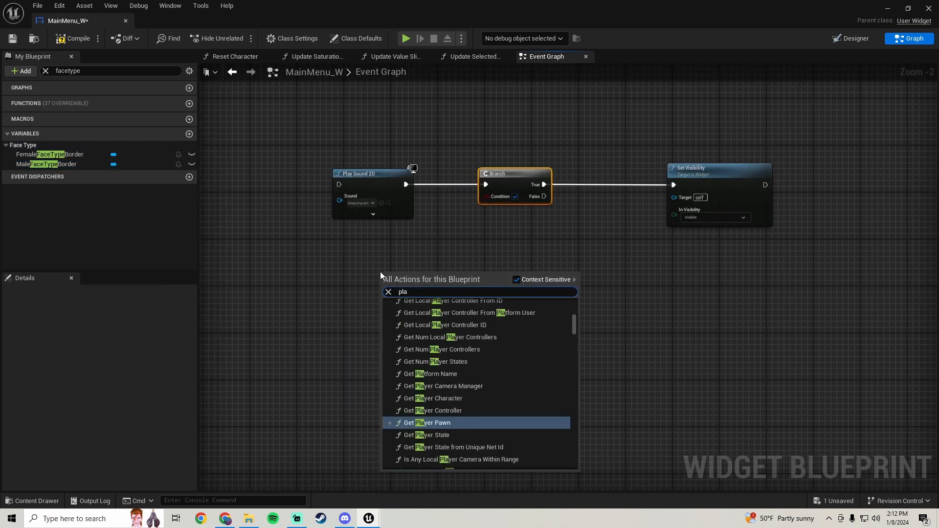
text(yer ref)
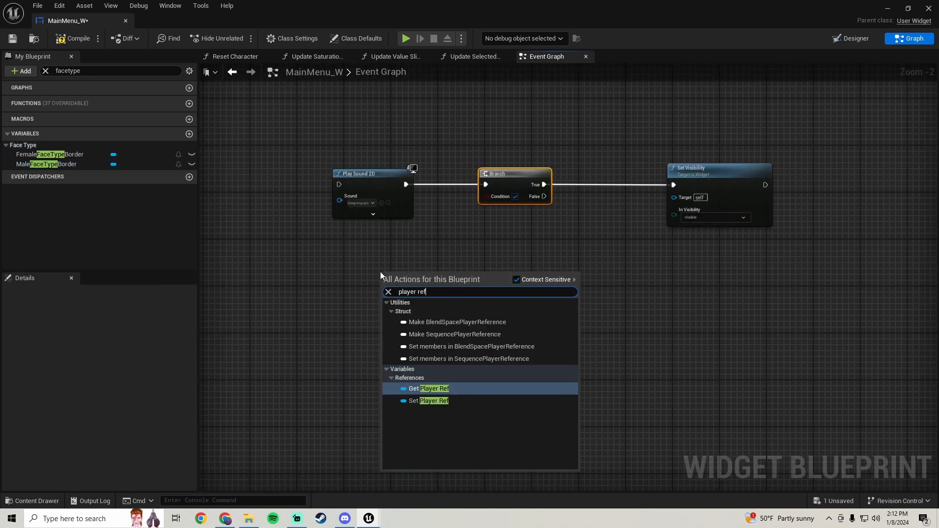
click(419, 389)
Get Player Stats CP from PlayerRef, then its Is Male? value, and wire it into the Branch condition
drag(394, 277, 438, 281)
text(player)
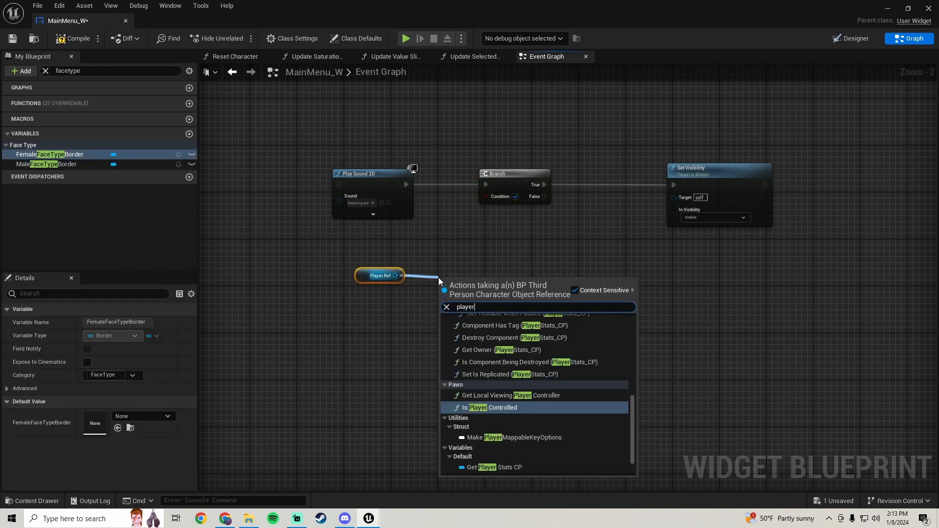
text( stats)
click(510, 459)
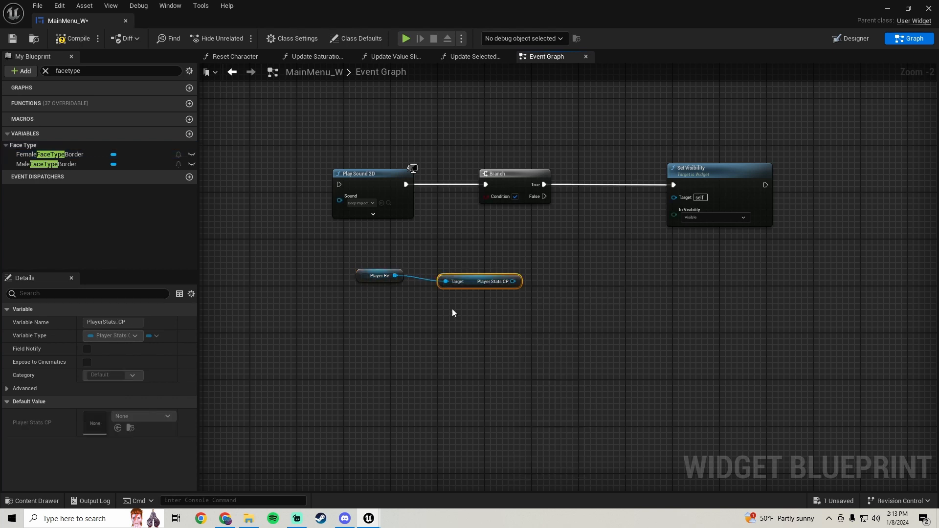
drag(473, 284, 454, 238)
text(is male)
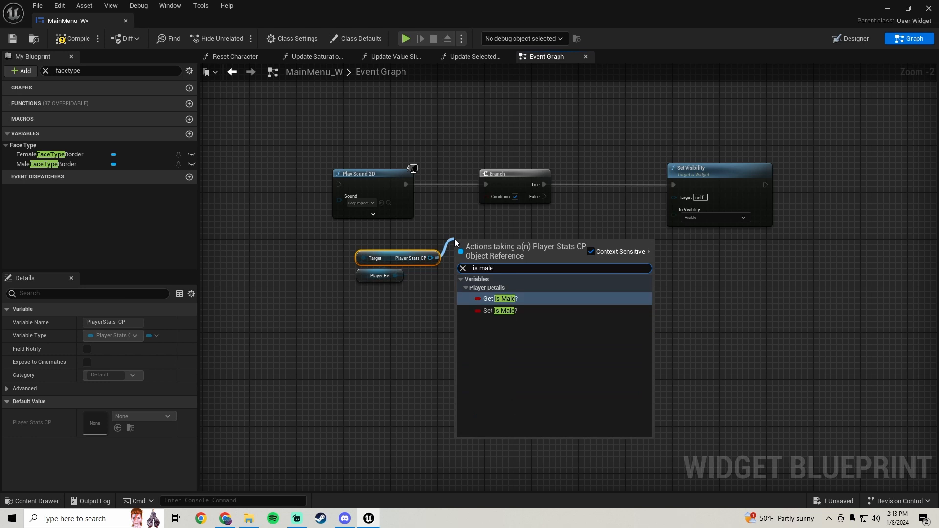
click(500, 298)
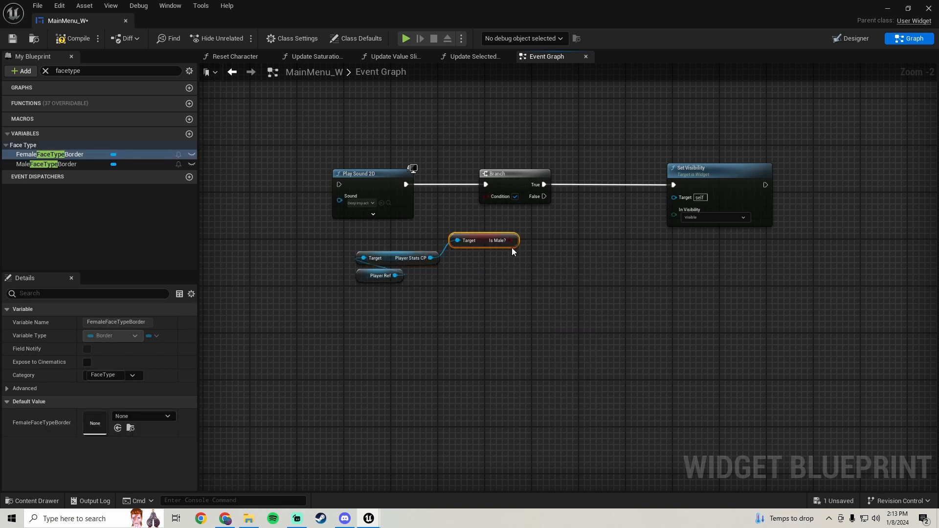
drag(505, 240, 390, 239)
right_drag(524, 258, 505, 245)
Add a MaleFaceTypeBorder getter and connect it to the Set Visibility target
drag(48, 169, 596, 201)
right_drag(558, 251, 486, 265)
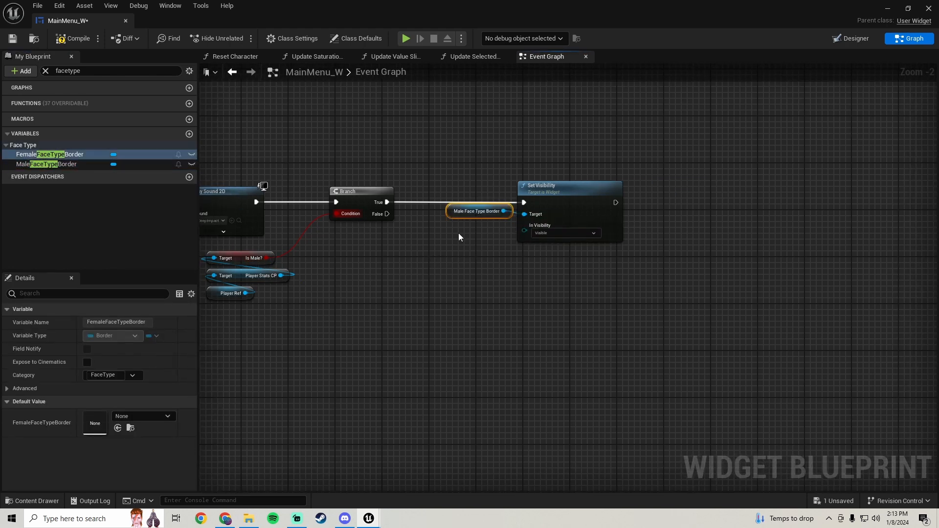
drag(447, 225, 447, 227)
Duplicate the Set Visibility node and drive it from the Branch's False output
click(563, 195)
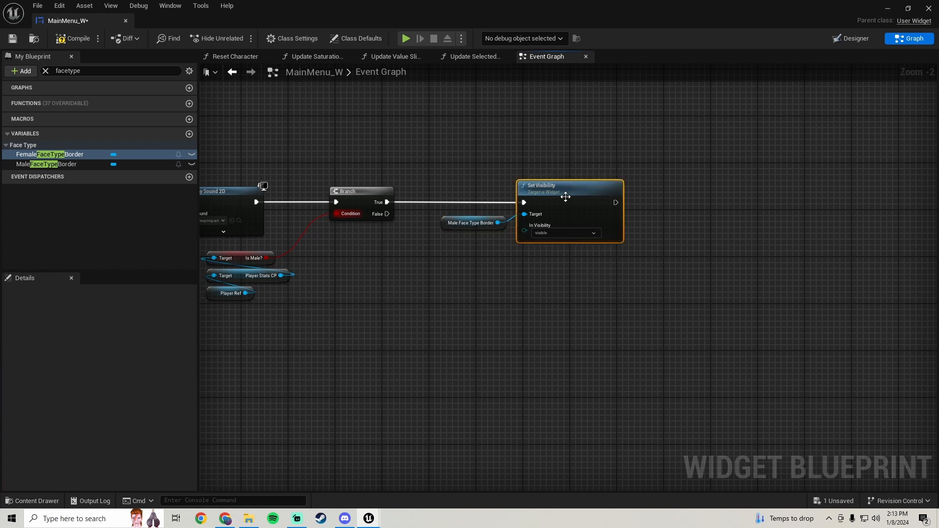
key(ctrl+d)
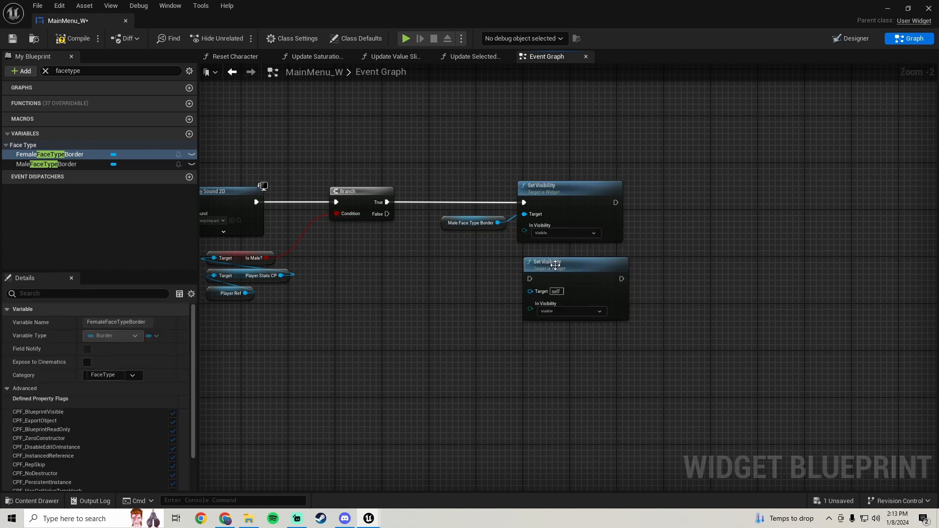
drag(524, 272, 387, 213)
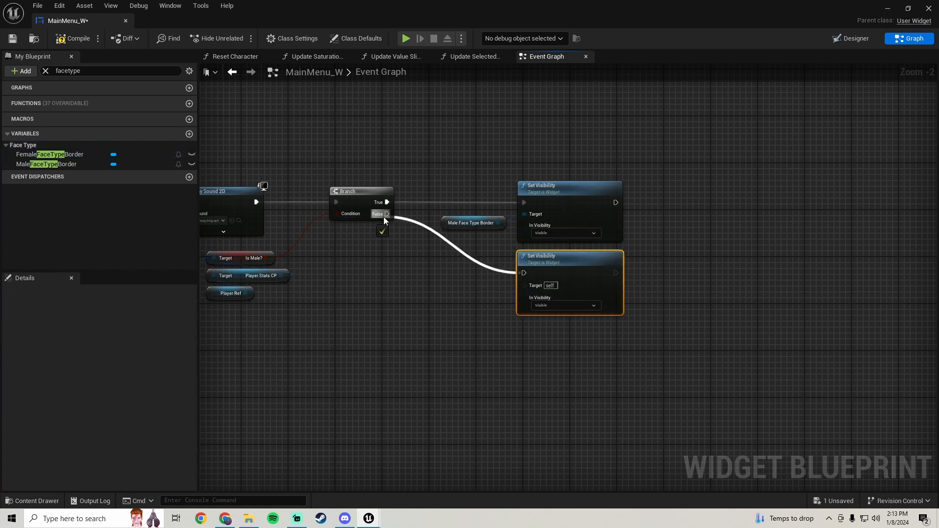
Add a FemaleFaceTypeBorder getter and connect it to the duplicated Set Visibility target
drag(52, 155, 526, 285)
drag(454, 281, 435, 286)
scroll(318, 286, down, 3)
right_drag(321, 282, 551, 273)
scroll(432, 262, up, 2)
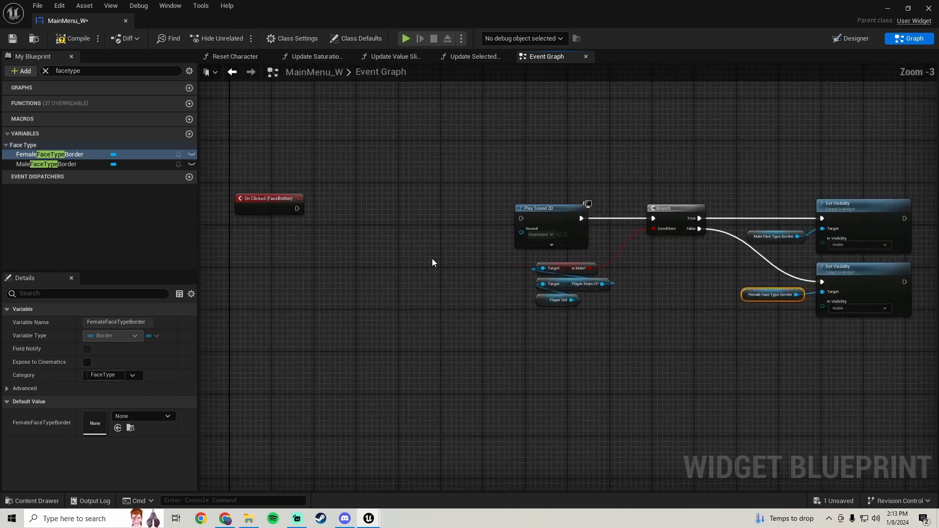
right_drag(432, 262, 598, 275)
scroll(461, 291, down, 4)
right_drag(461, 291, 461, 262)
scroll(390, 256, up, 3)
scroll(453, 264, down, 8)
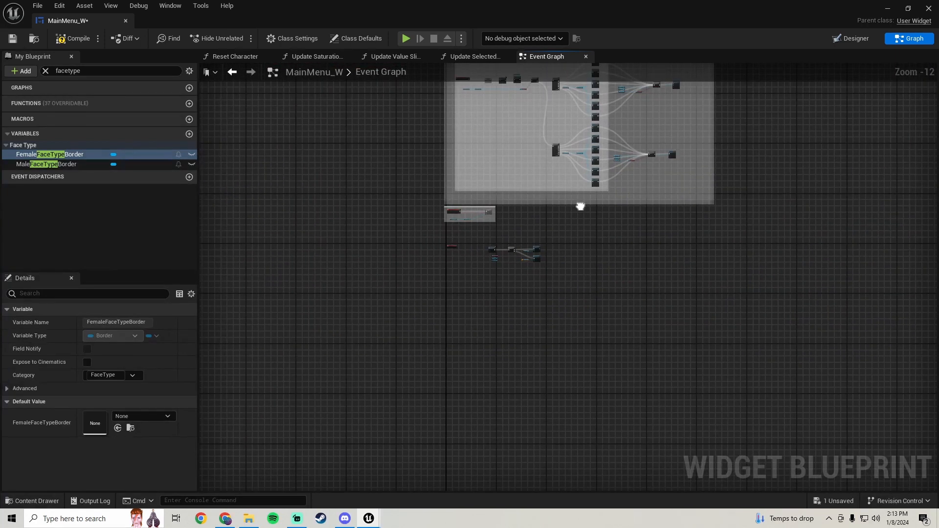
scroll(478, 250, up, 8)
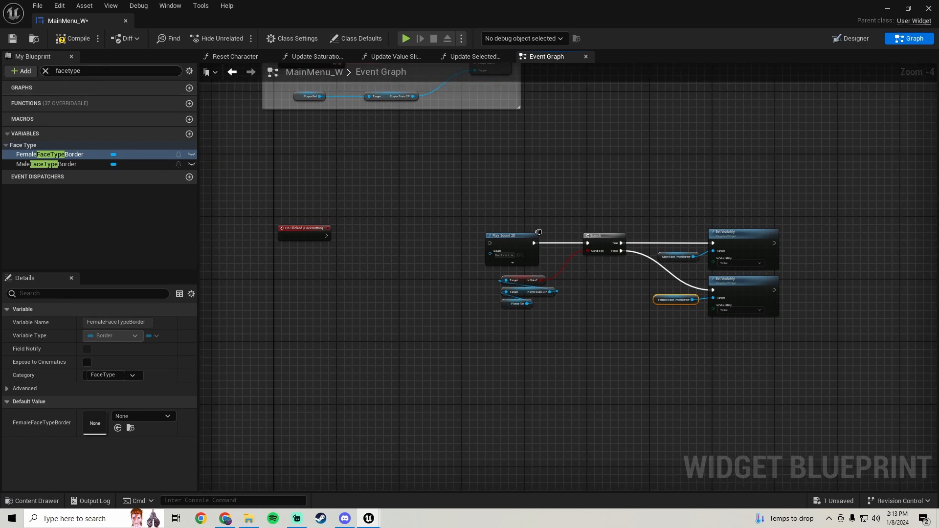
Clear the variable search filter and open the Booleans variable category
drag(105, 70, 21, 105)
key(BackSpace)
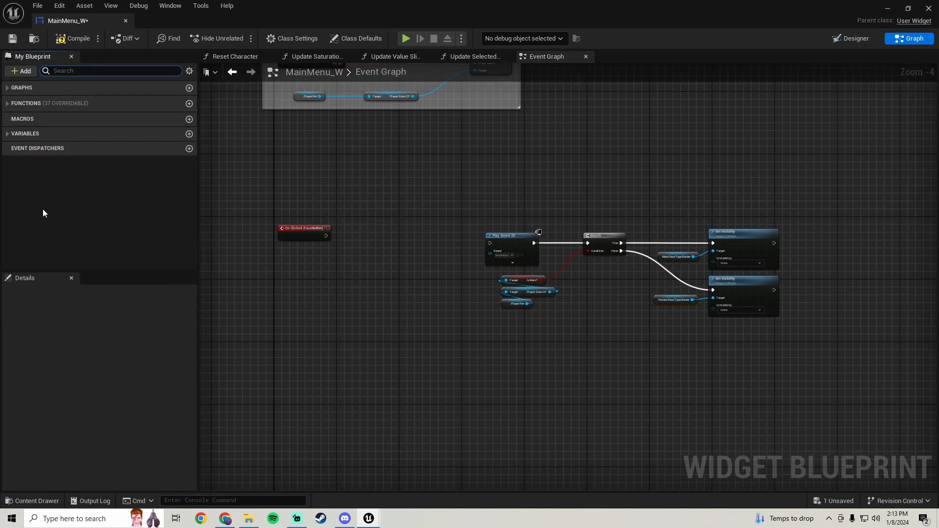
click(7, 137)
click(7, 191)
scroll(87, 183, down, 2)
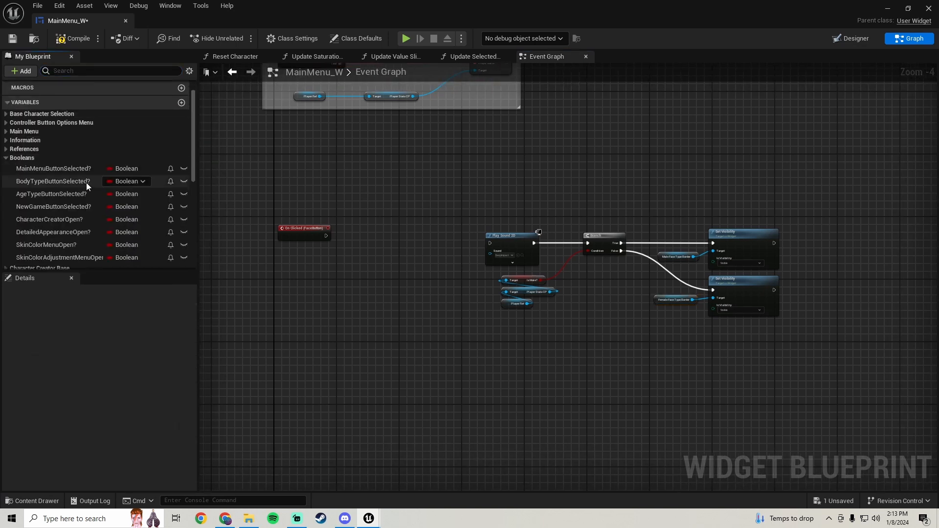
scroll(73, 203, down, 2)
scroll(515, 153, down, 5)
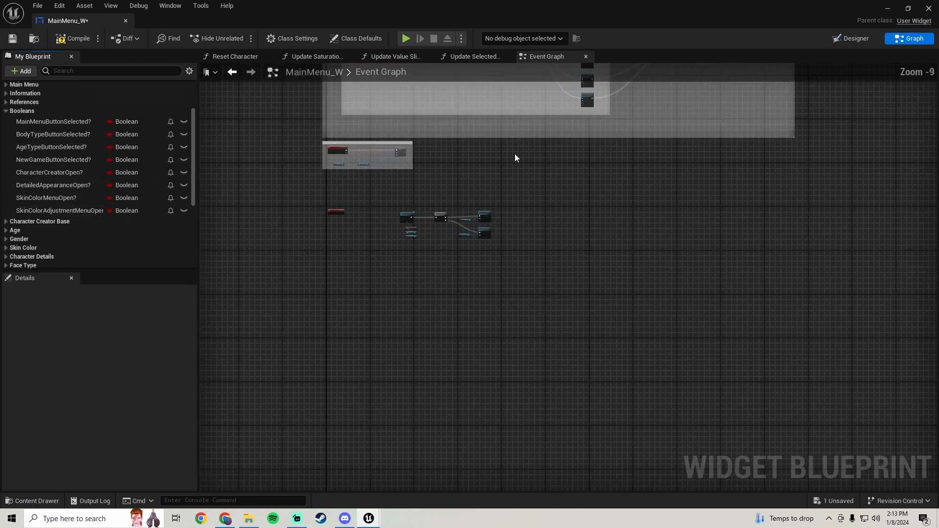
Copy the Set Detailed Appearance Open? node from an existing section of the event graph
right_drag(515, 153, 402, 489)
scroll(611, 234, down, 3)
right_drag(724, 156, 375, 422)
scroll(491, 149, up, 4)
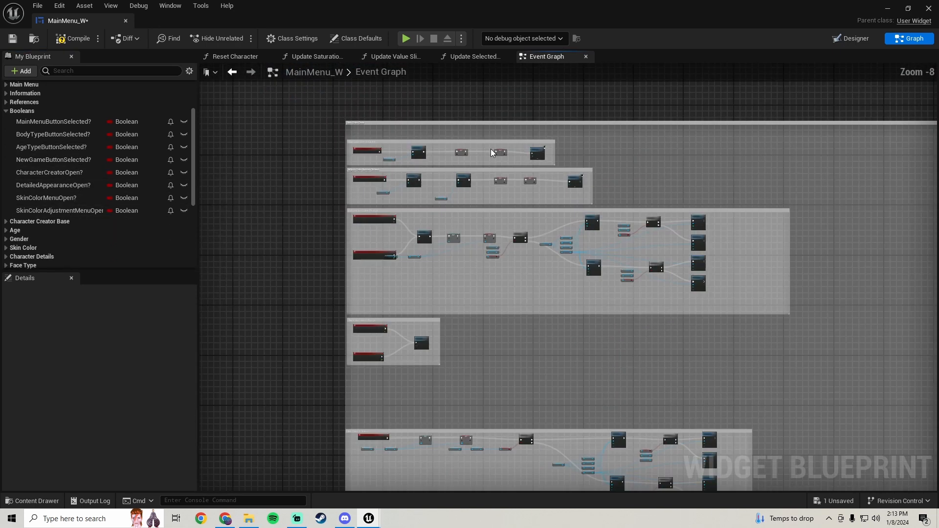
scroll(491, 148, up, 6)
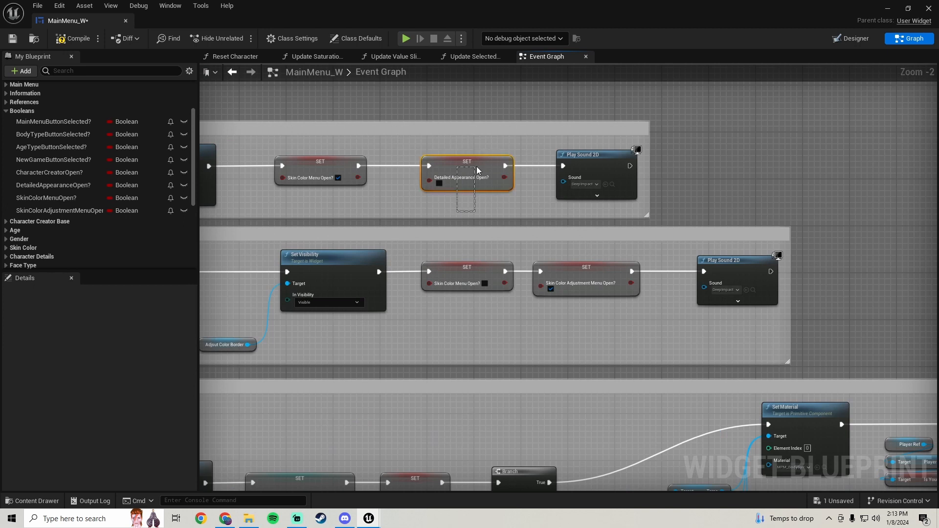
drag(477, 169, 476, 166)
scroll(476, 167, down, 10)
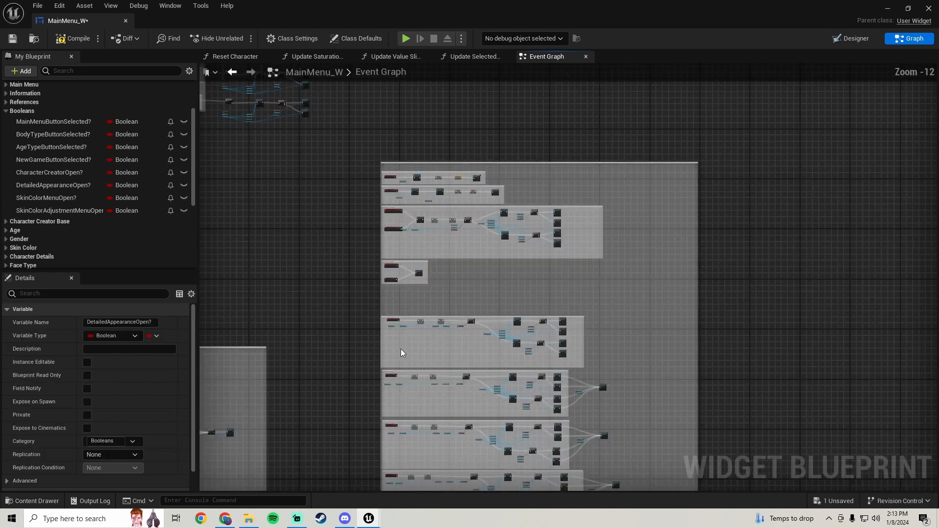
right_drag(401, 349, 523, 195)
right_drag(382, 361, 509, 212)
right_drag(241, 375, 380, 258)
scroll(381, 257, up, 7)
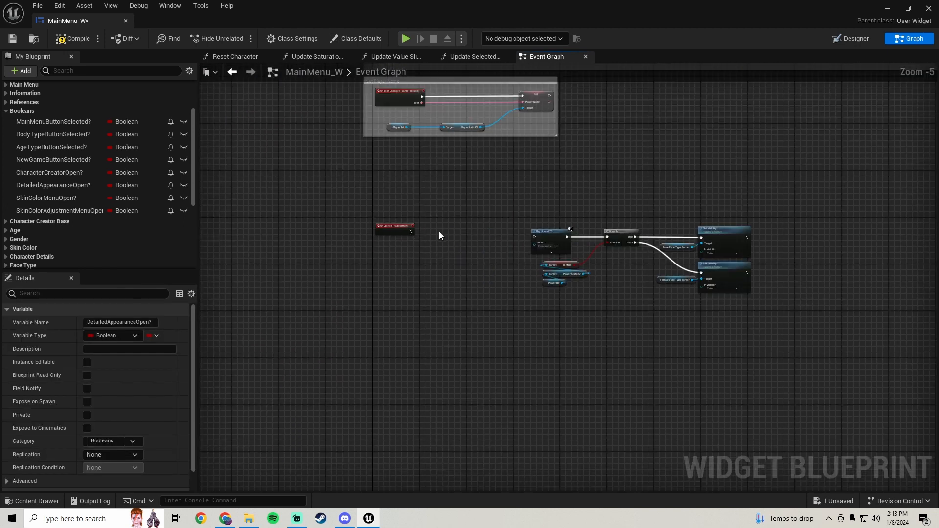
Paste the Set Detailed Appearance Open? node and connect it after On Clicked (FaceButton)
key(ctrl+v)
scroll(439, 232, up, 5)
drag(437, 230, 353, 225)
click(467, 222)
scroll(416, 235, down, 3)
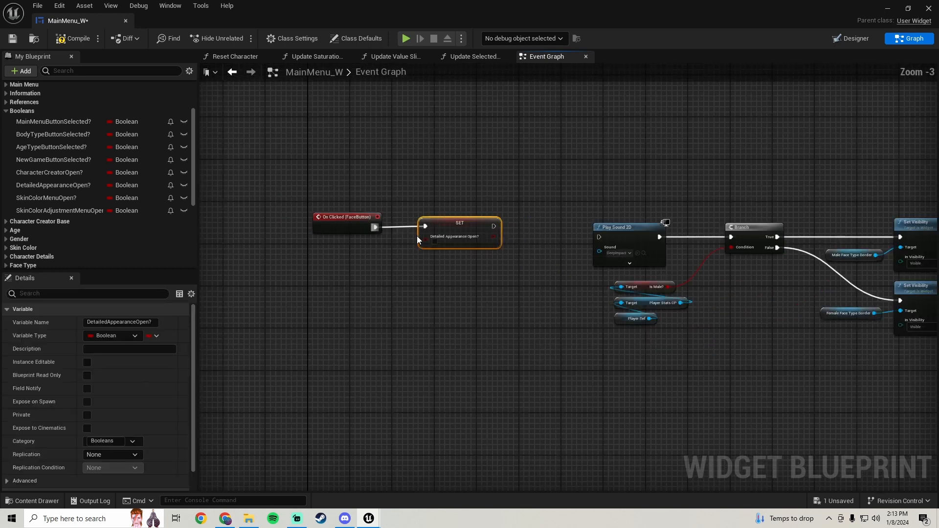
right_drag(417, 235, 364, 234)
scroll(364, 234, down, 1)
drag(430, 215, 252, 241)
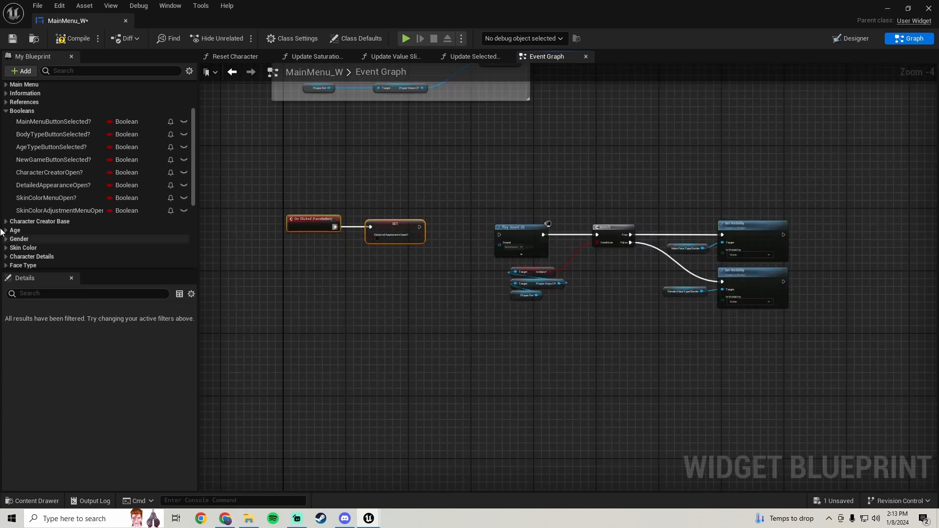
Duplicate the SkinColorAdjustmentMenuOpen? boolean and rename the copy FaceTypeMenuOpen?
right_click(51, 209)
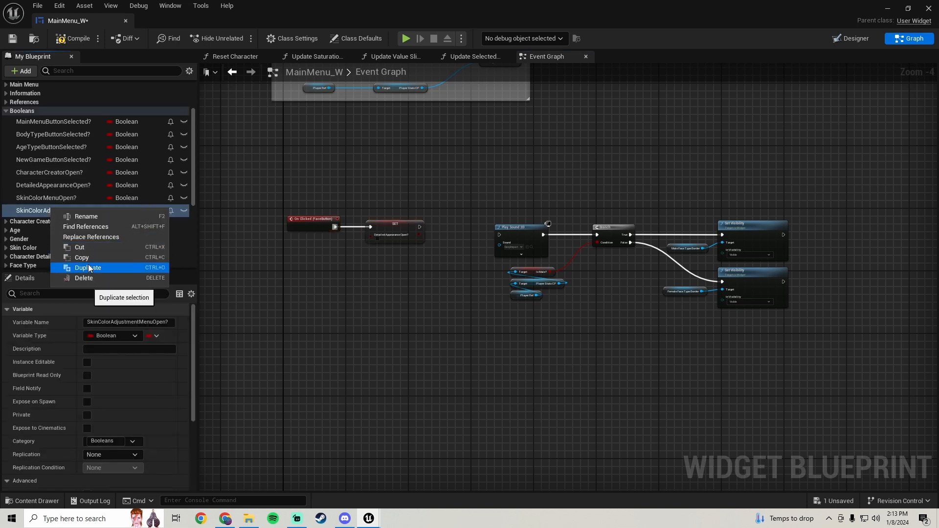
click(88, 267)
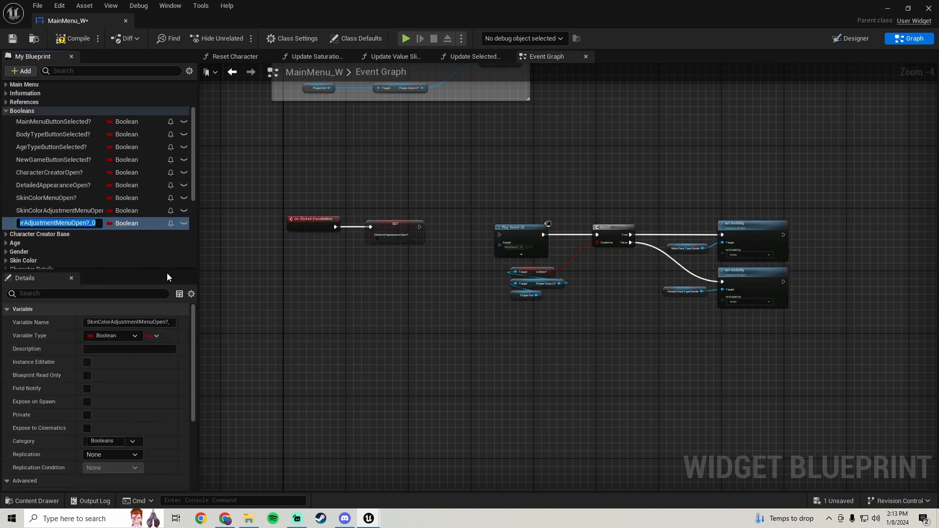
text(FaceType)
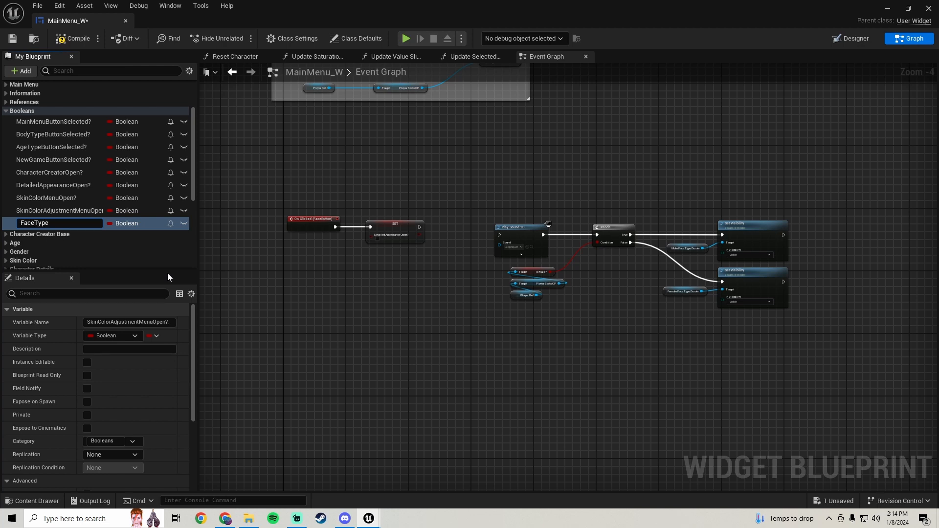
text(MenuOpen)
Add a Set FaceTypeMenuOpen? node after Set Detailed Appearance Open? and shift the downstream nodes right
drag(49, 223, 447, 237)
click(463, 252)
scroll(463, 236, up, 2)
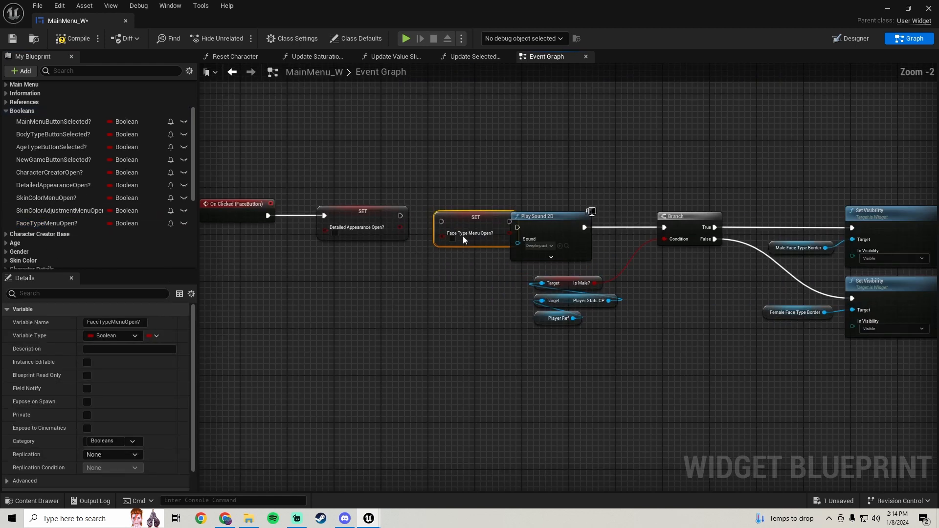
scroll(520, 201, down, 1)
right_drag(542, 170, 509, 169)
drag(510, 169, 823, 335)
key(Right)
key(Right)
key(Right)
key(Right)
key(Right)
key(Right)
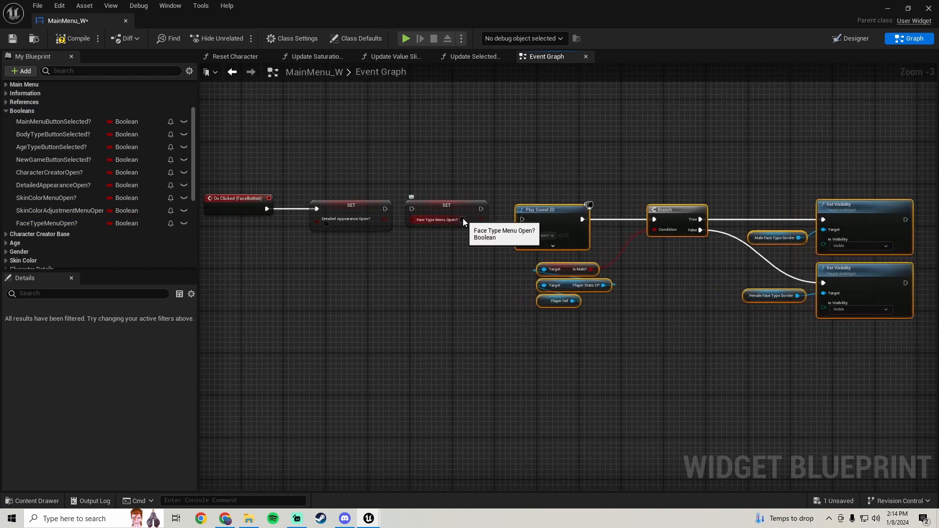
Enable FaceTypeMenuOpen? in its Set node and connect that node to Play Sound 2D
click(462, 219)
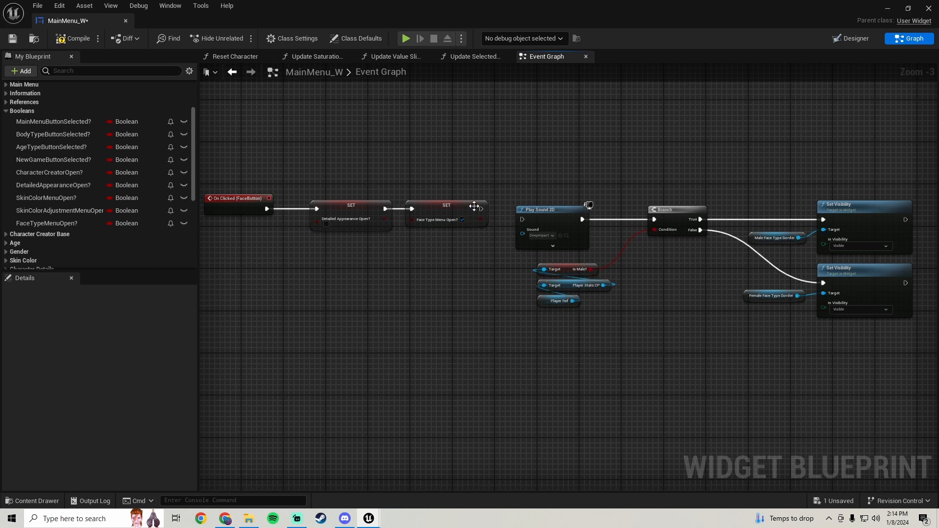
drag(521, 220, 521, 221)
scroll(487, 169, down, 1)
drag(733, 307, 733, 307)
scroll(569, 249, up, 1)
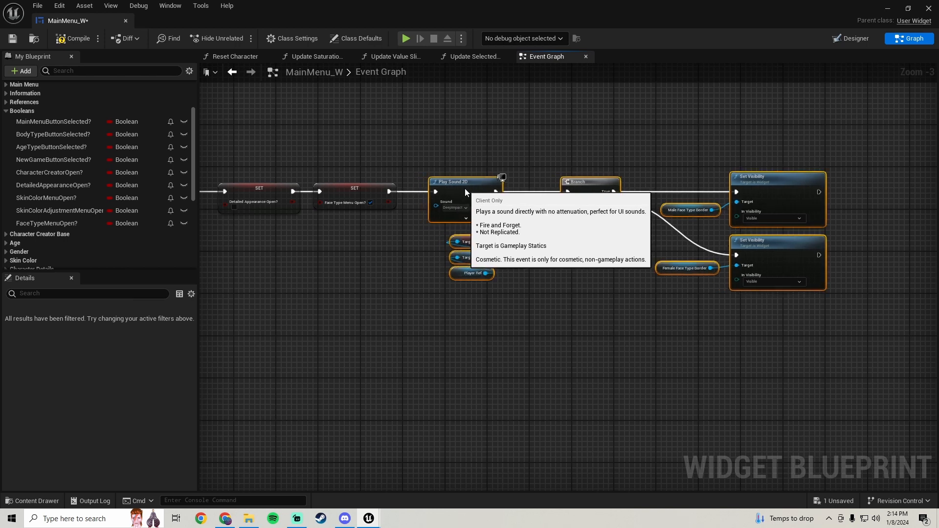
scroll(465, 189, down, 2)
scroll(433, 226, up, 2)
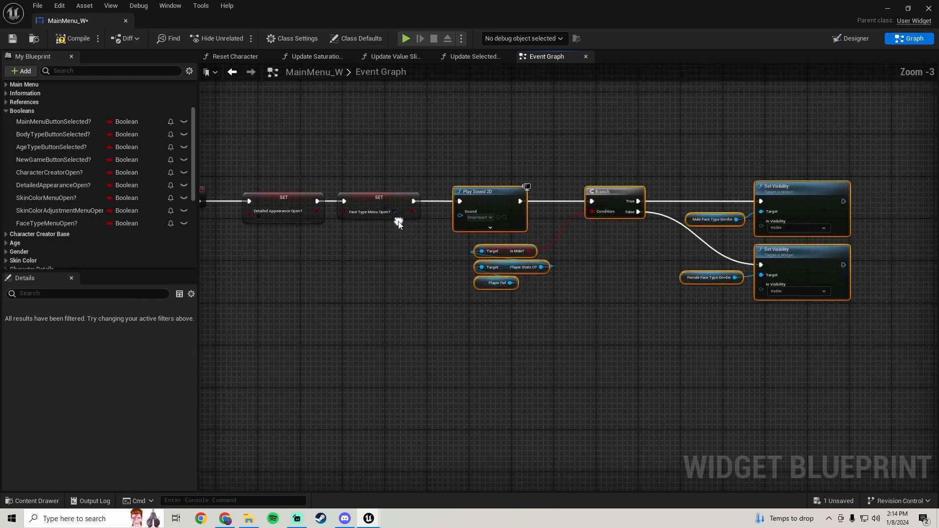
Save the MainMenu_W blueprint and close its editor window
click(13, 38)
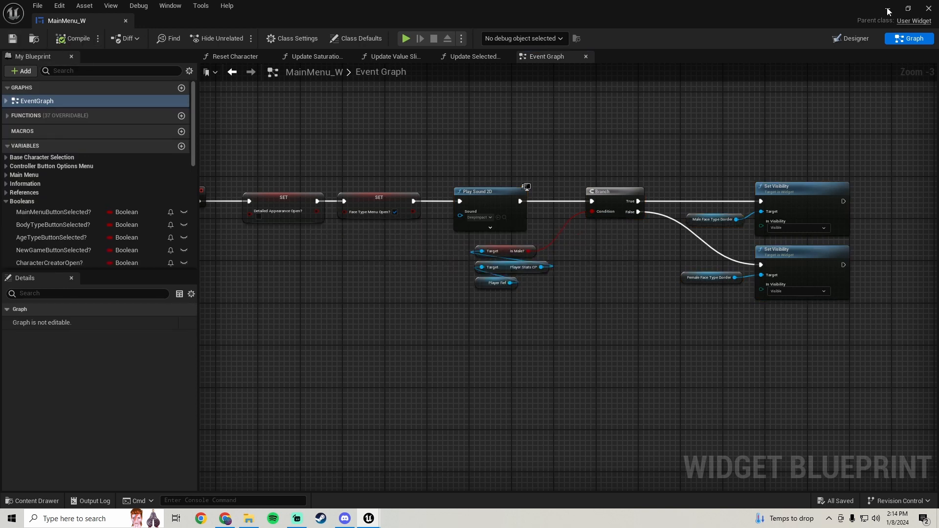
click(888, 9)
Test in play mode by choosing New Game, Detailed Appearance, then the Face button
click(239, 38)
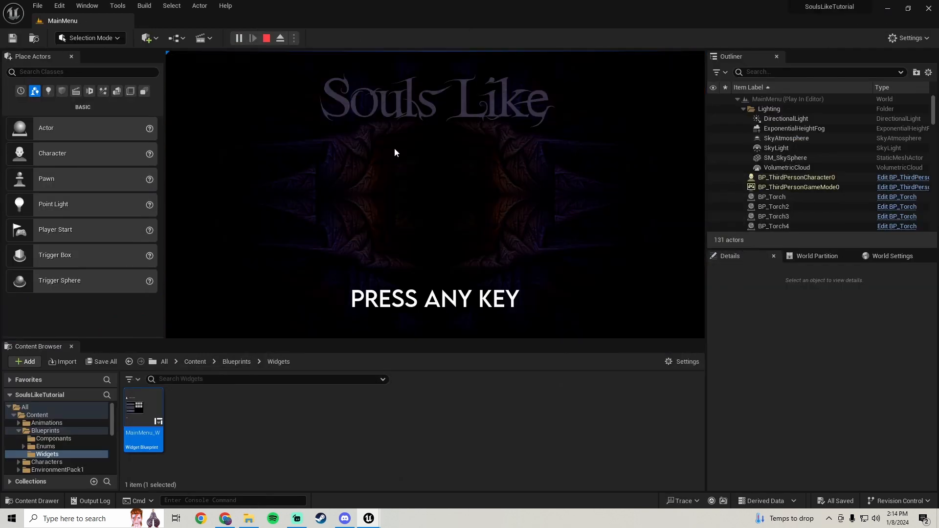
key(F11)
key(F11)
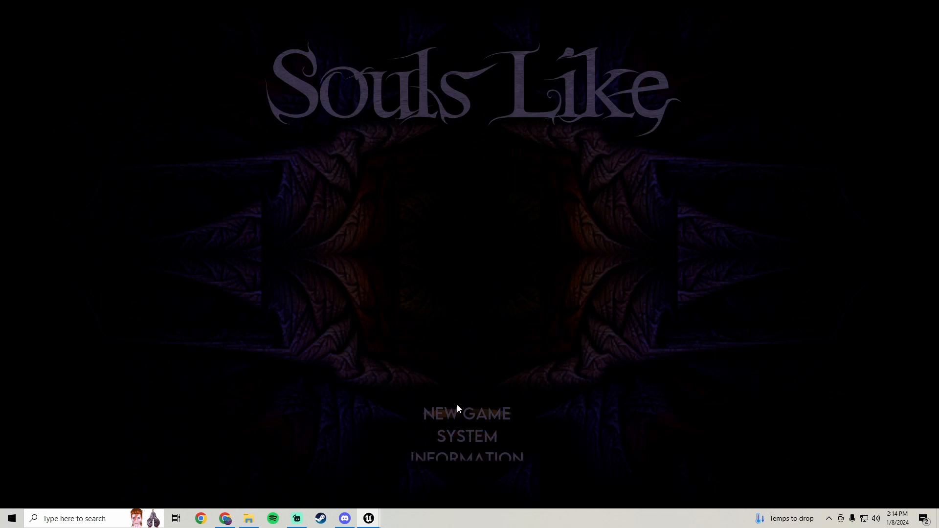
click(456, 405)
click(230, 241)
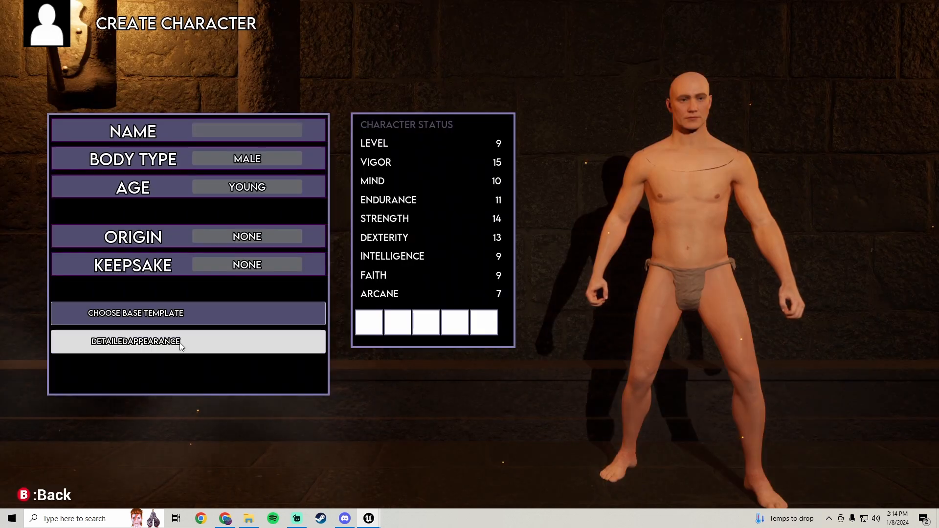
click(181, 344)
click(162, 198)
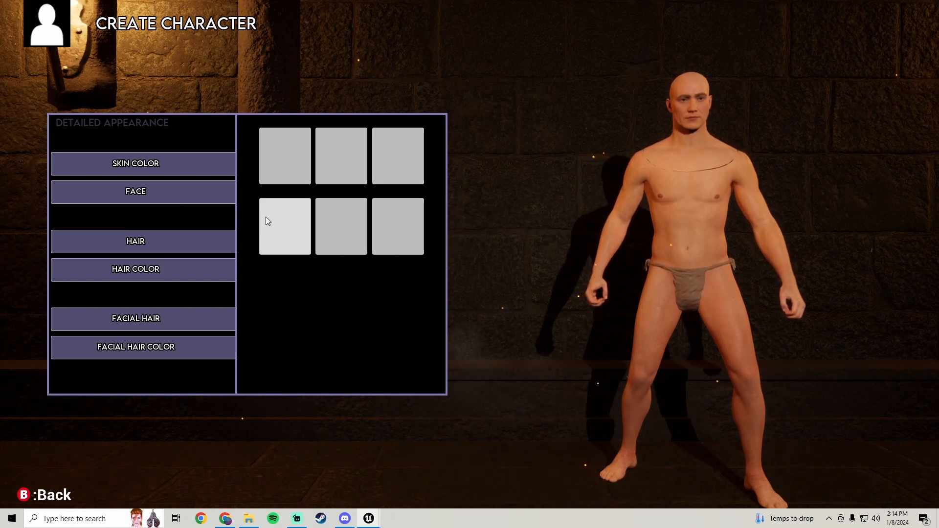
Stop the play session, restart play mode and choose New Game from the main menu
key(Escape)
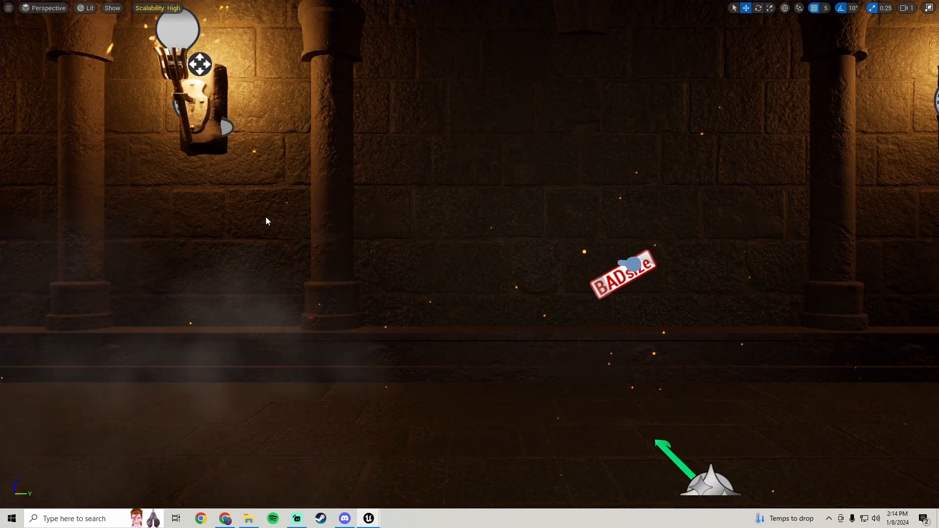
key(alt+p)
click(406, 228)
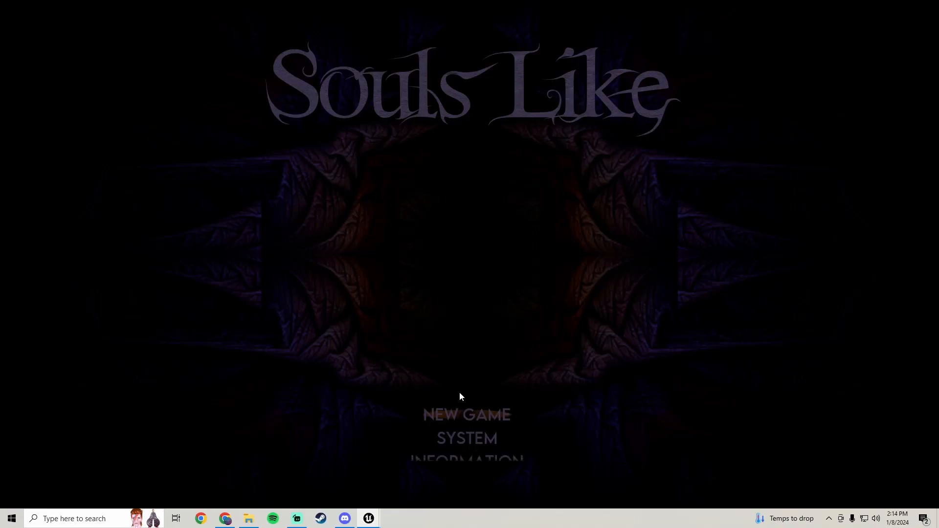
click(469, 412)
click(163, 182)
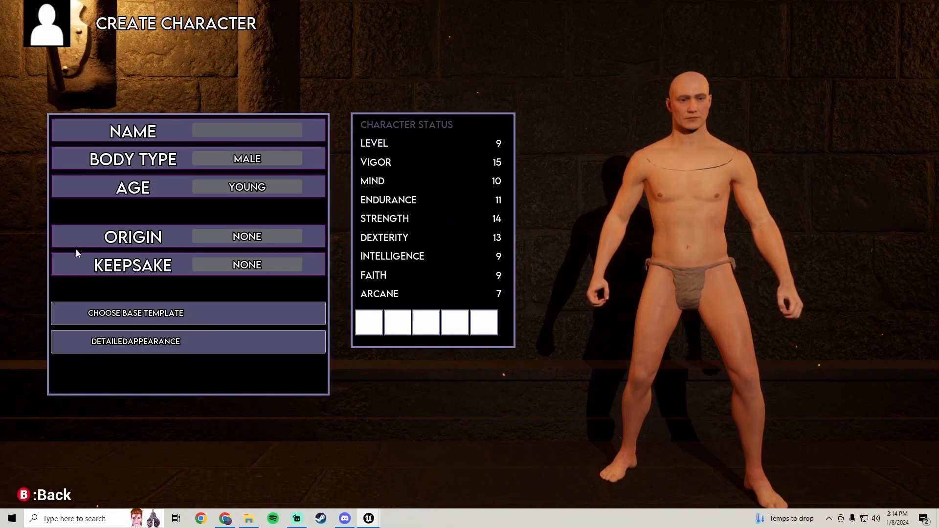
Set the character's body type to Female and open the Detailed Appearance panel
click(220, 162)
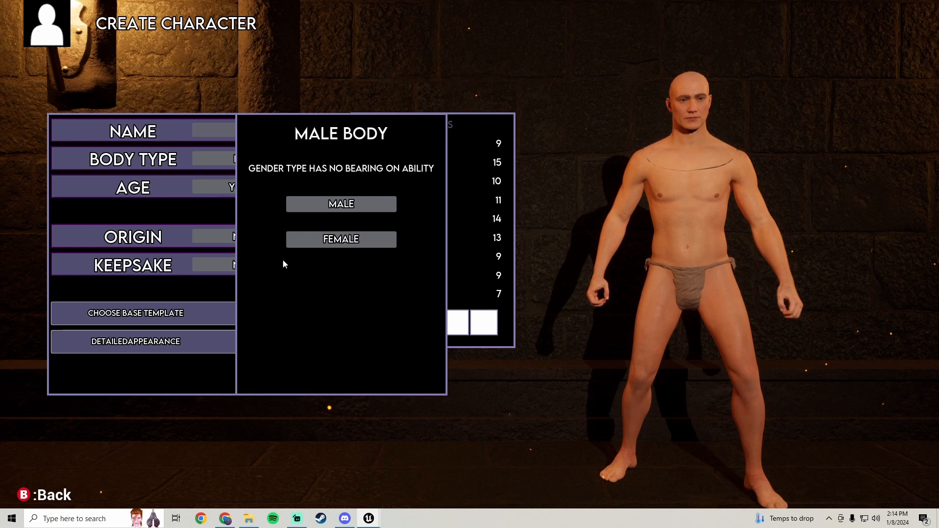
click(309, 242)
click(174, 344)
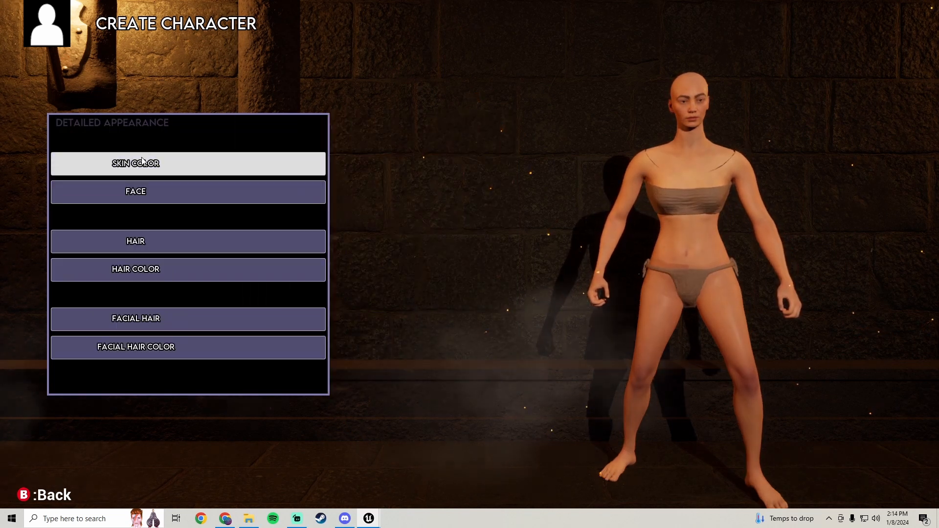
Open the Face options in Detailed Appearance to show the female face type panel
click(147, 164)
click(152, 191)
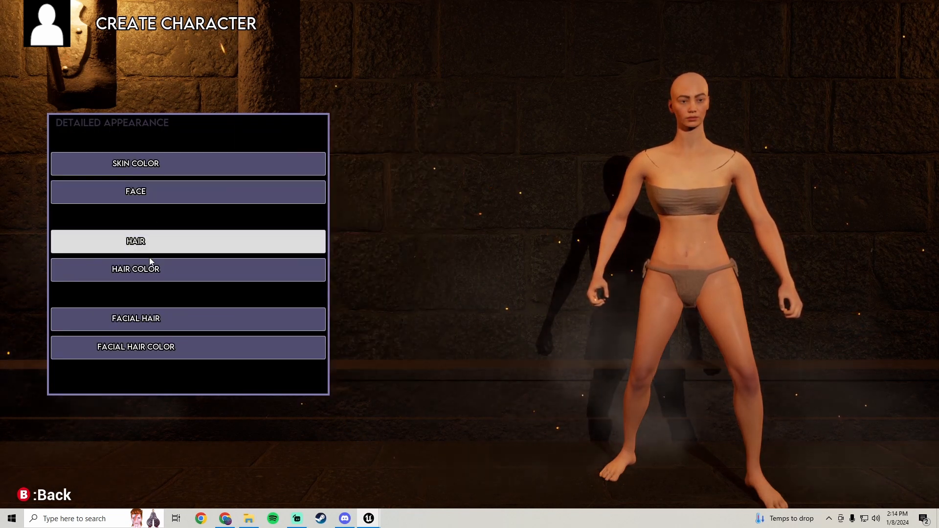
click(157, 196)
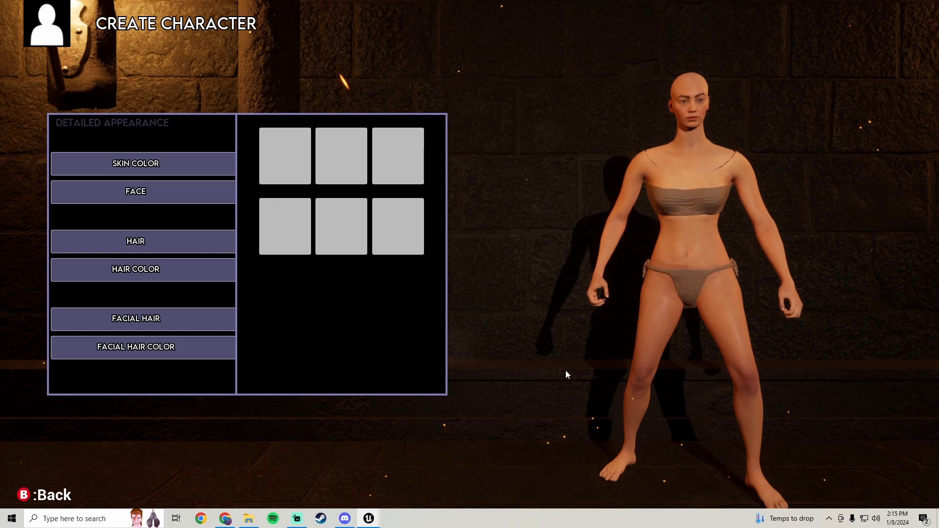
Try several of the female face type buttons in the grid
click(378, 158)
click(336, 162)
click(289, 215)
click(348, 225)
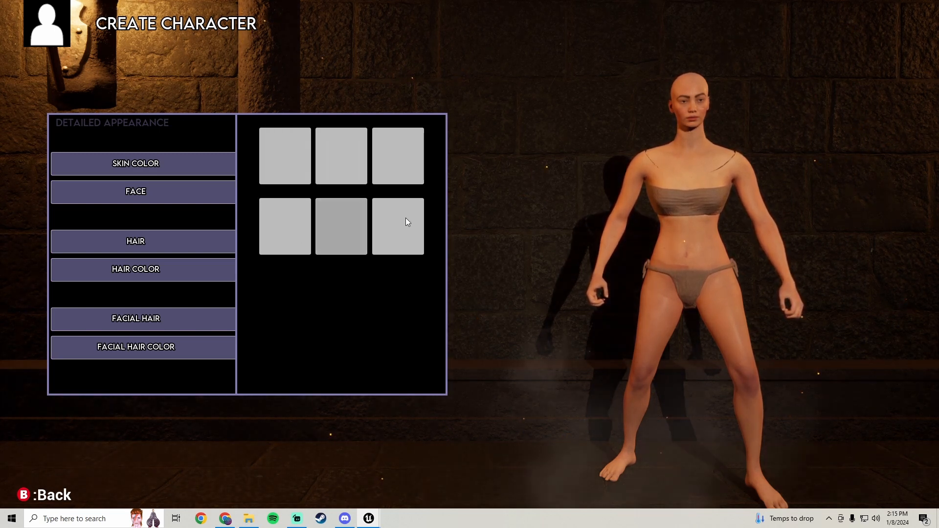